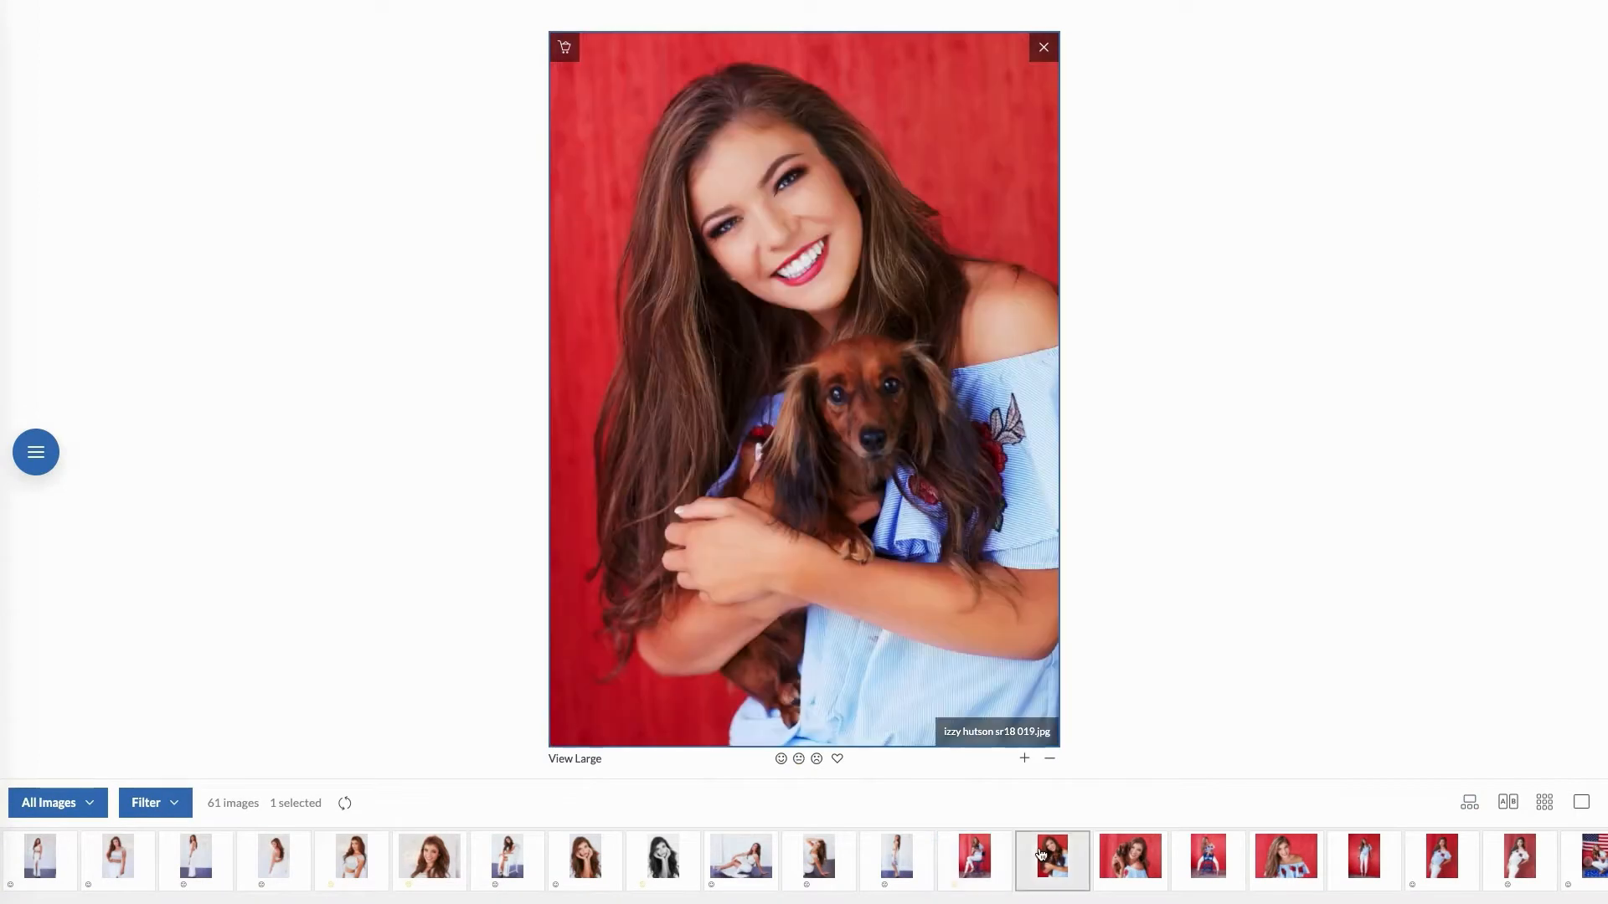
Rate the two dog portraits and the red-backdrop close-up Yes, rate the blue-chair photo No, and switch to Large Image view
click(780, 758)
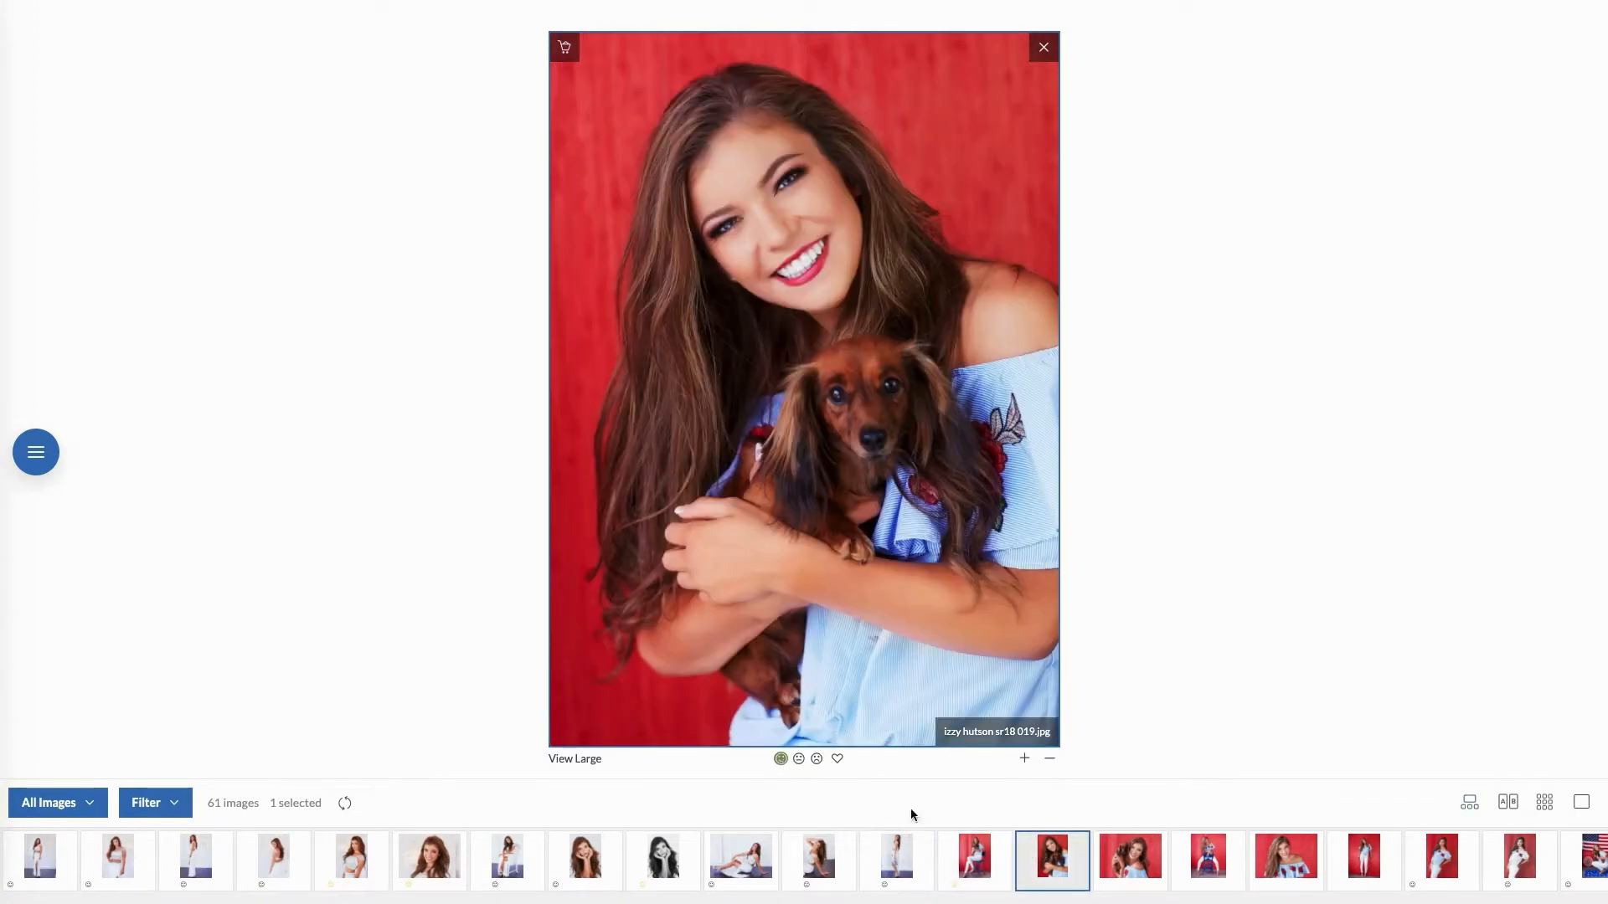
click(1116, 856)
click(784, 759)
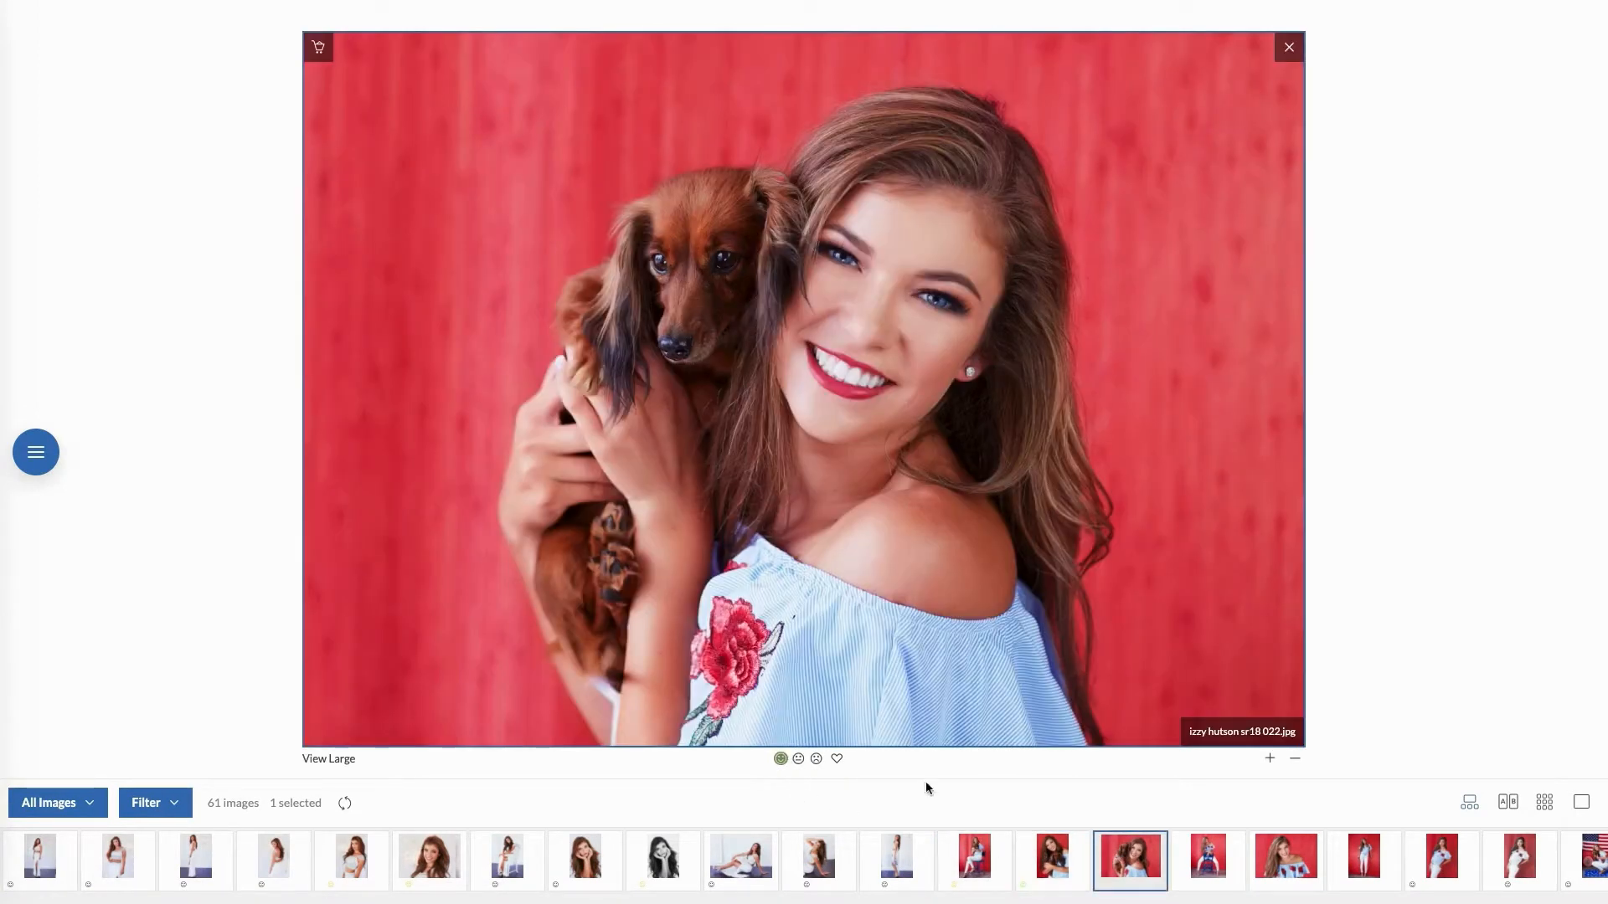
click(1196, 855)
click(818, 760)
click(1269, 855)
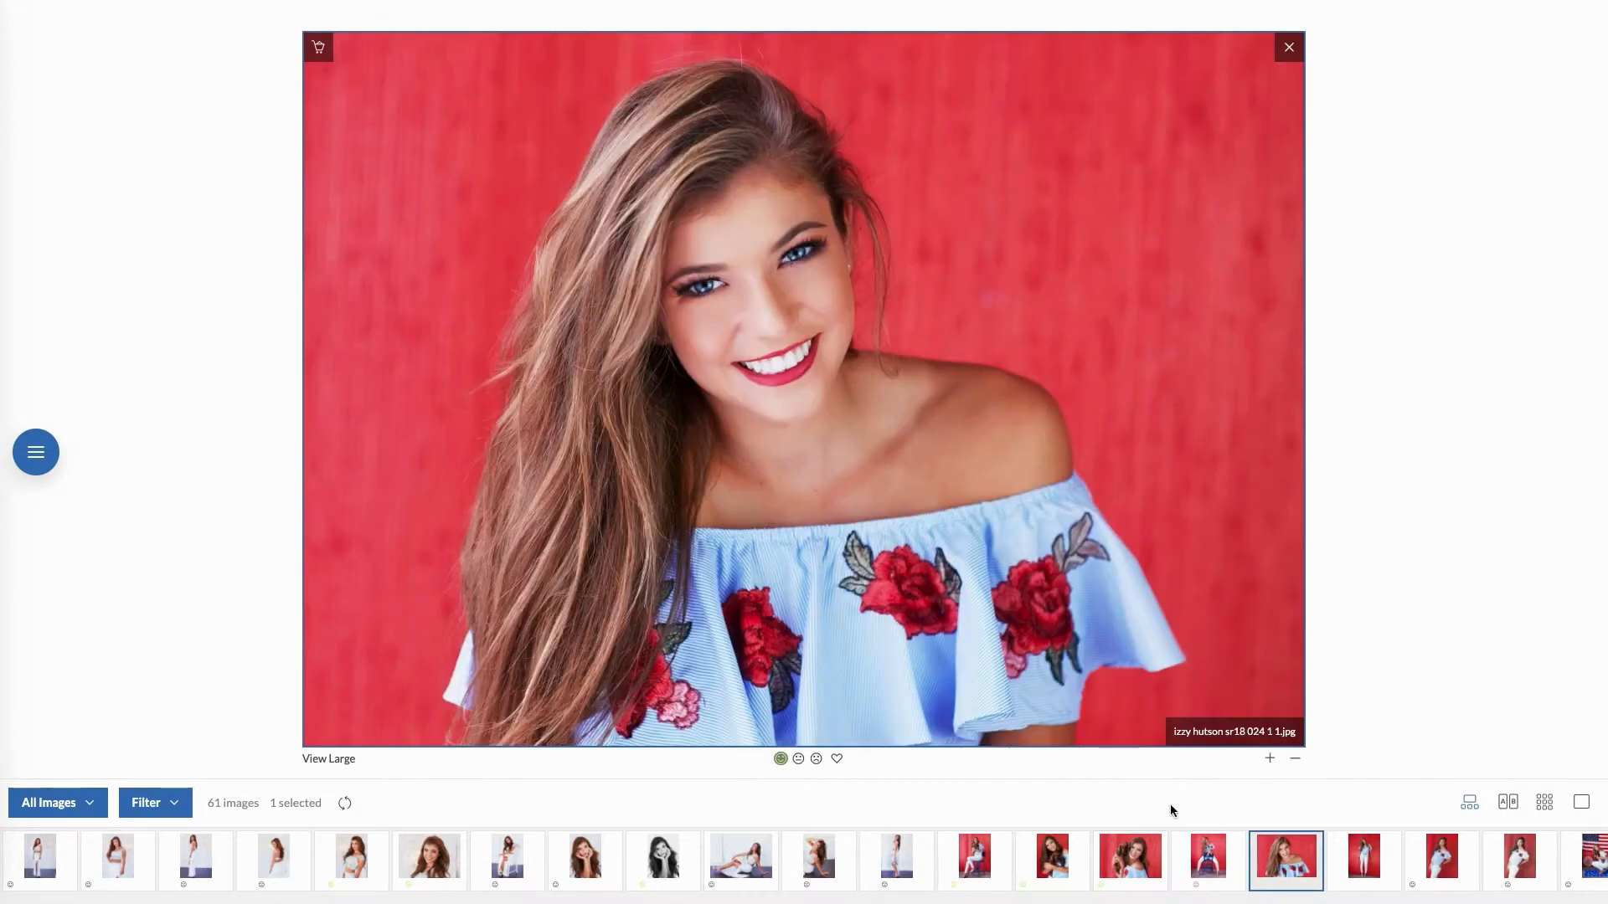
click(1581, 802)
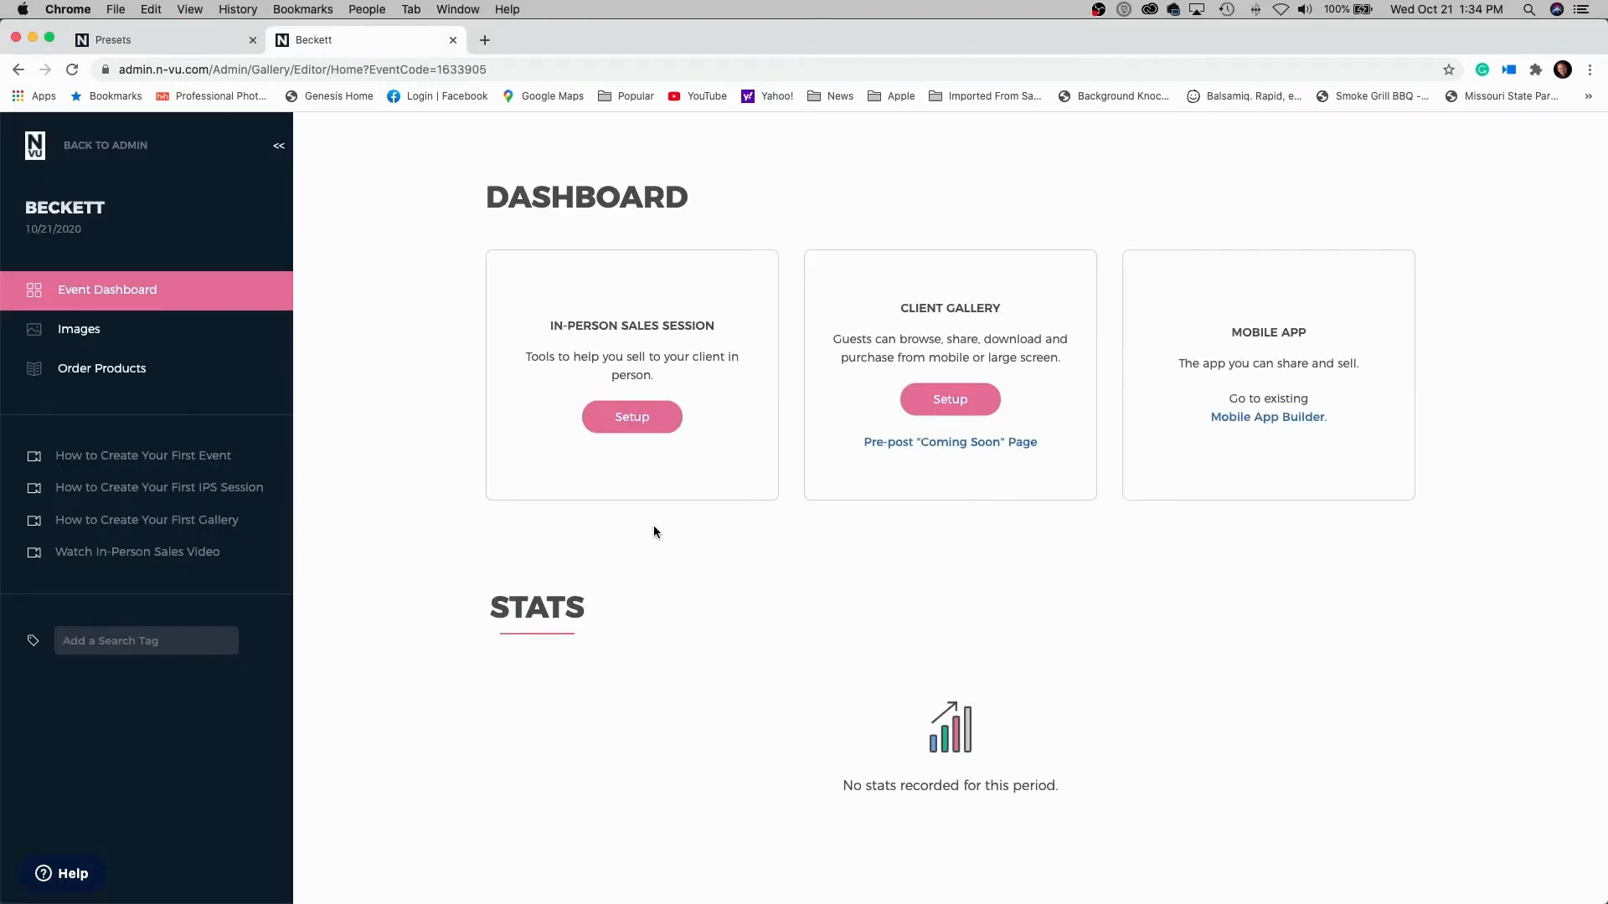
Start the setup of the in-person sales session for the event
click(632, 423)
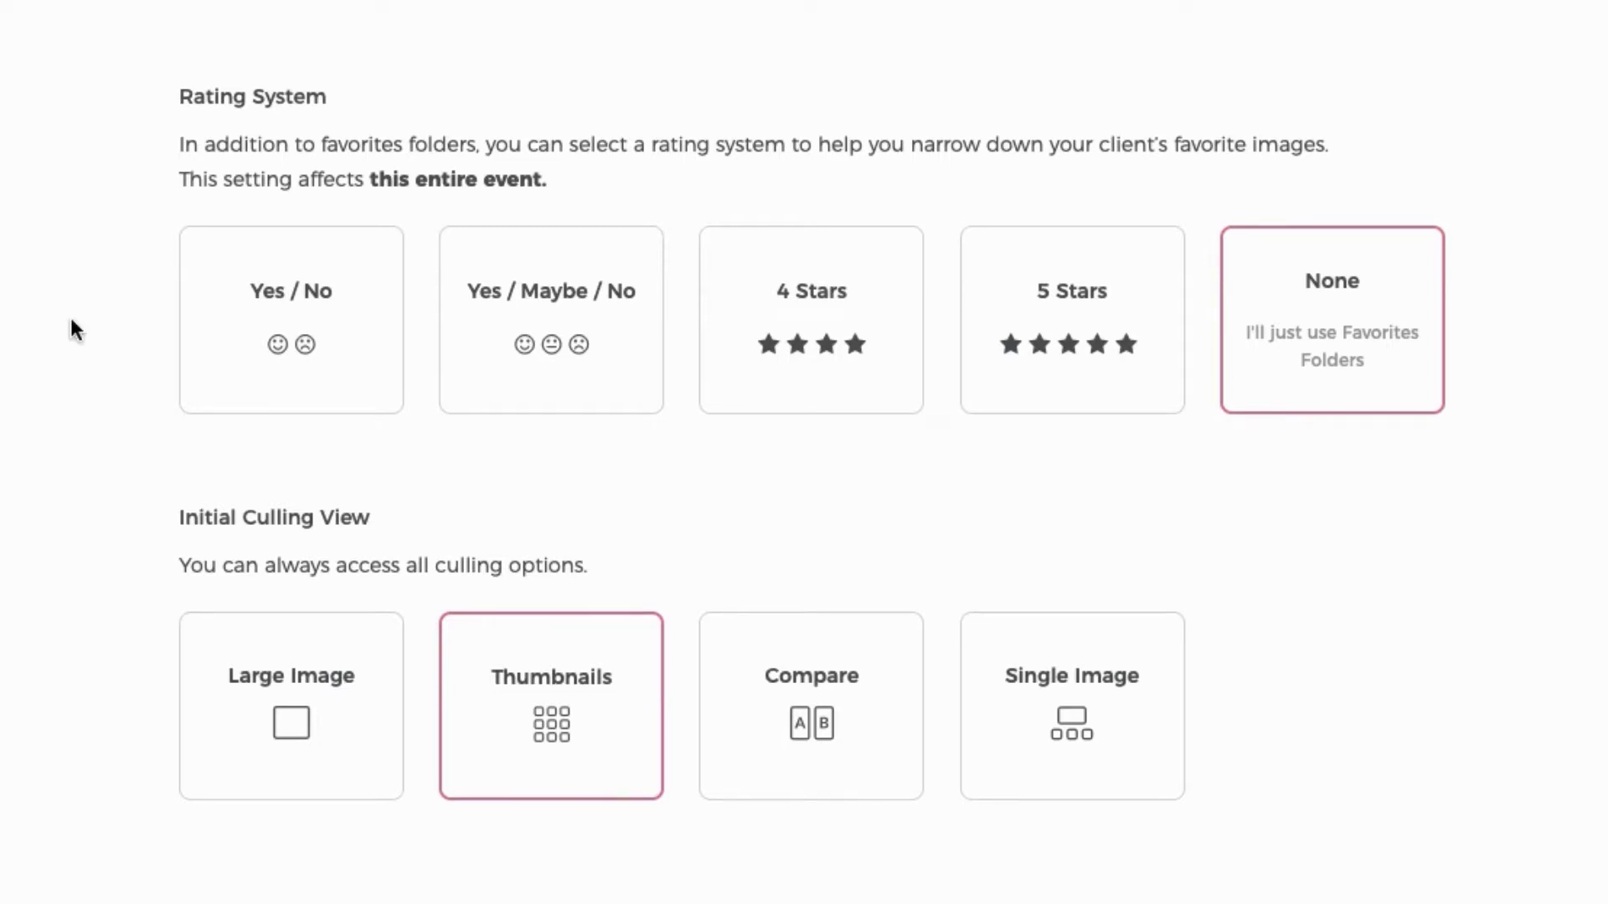
Try the Yes / No, Yes / Maybe / No, 4 Stars and 5 Stars rating systems, and return to None
click(215, 361)
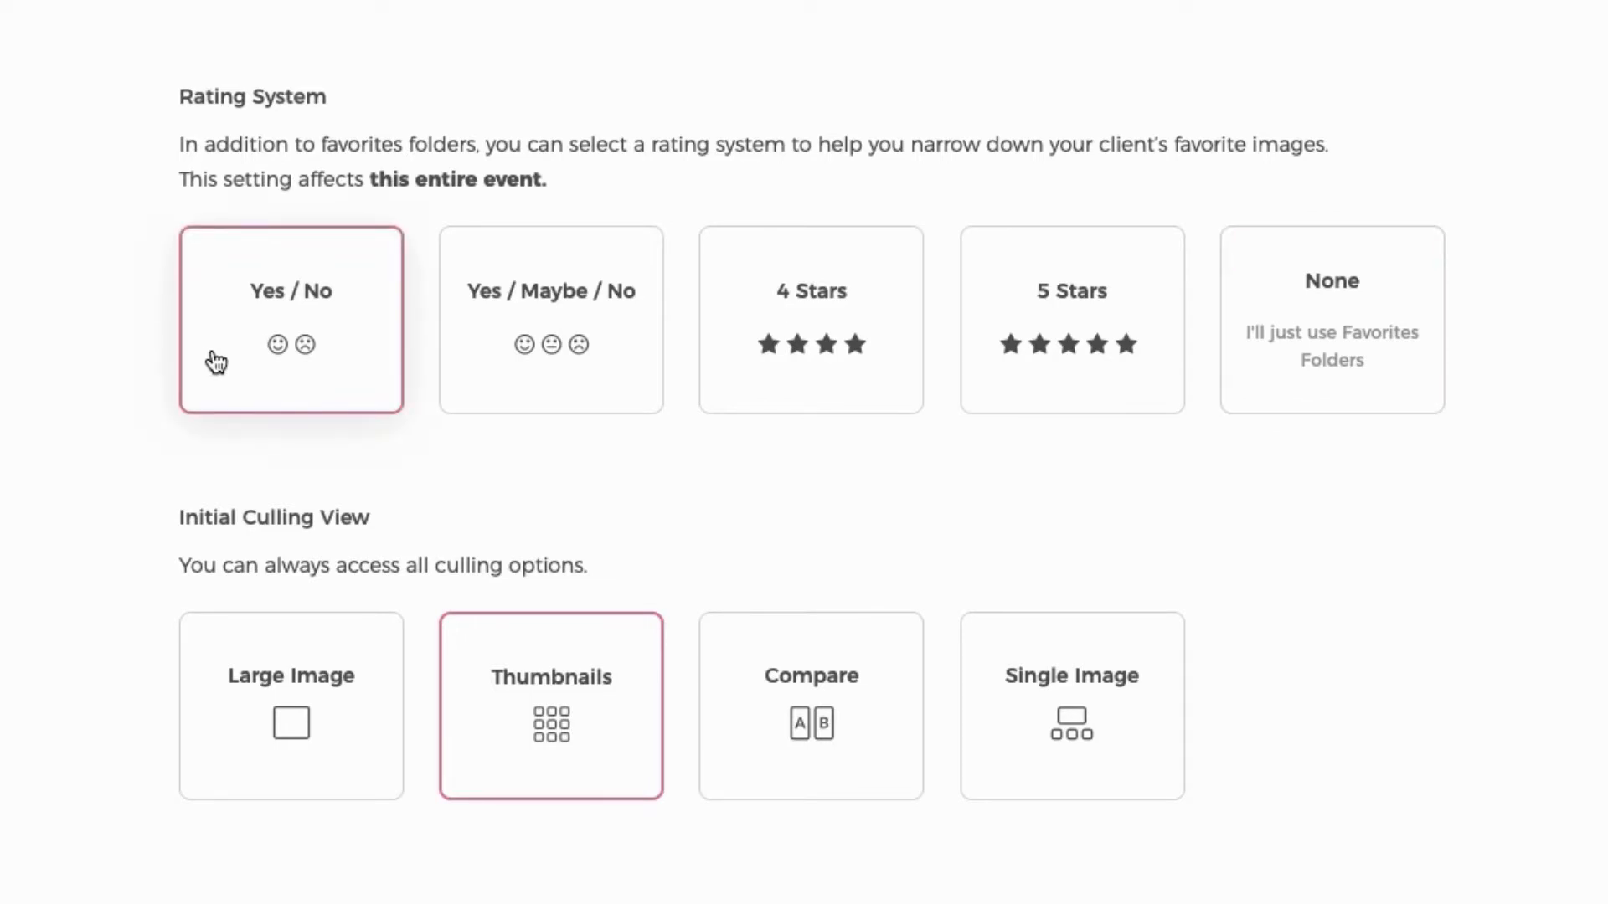
click(531, 408)
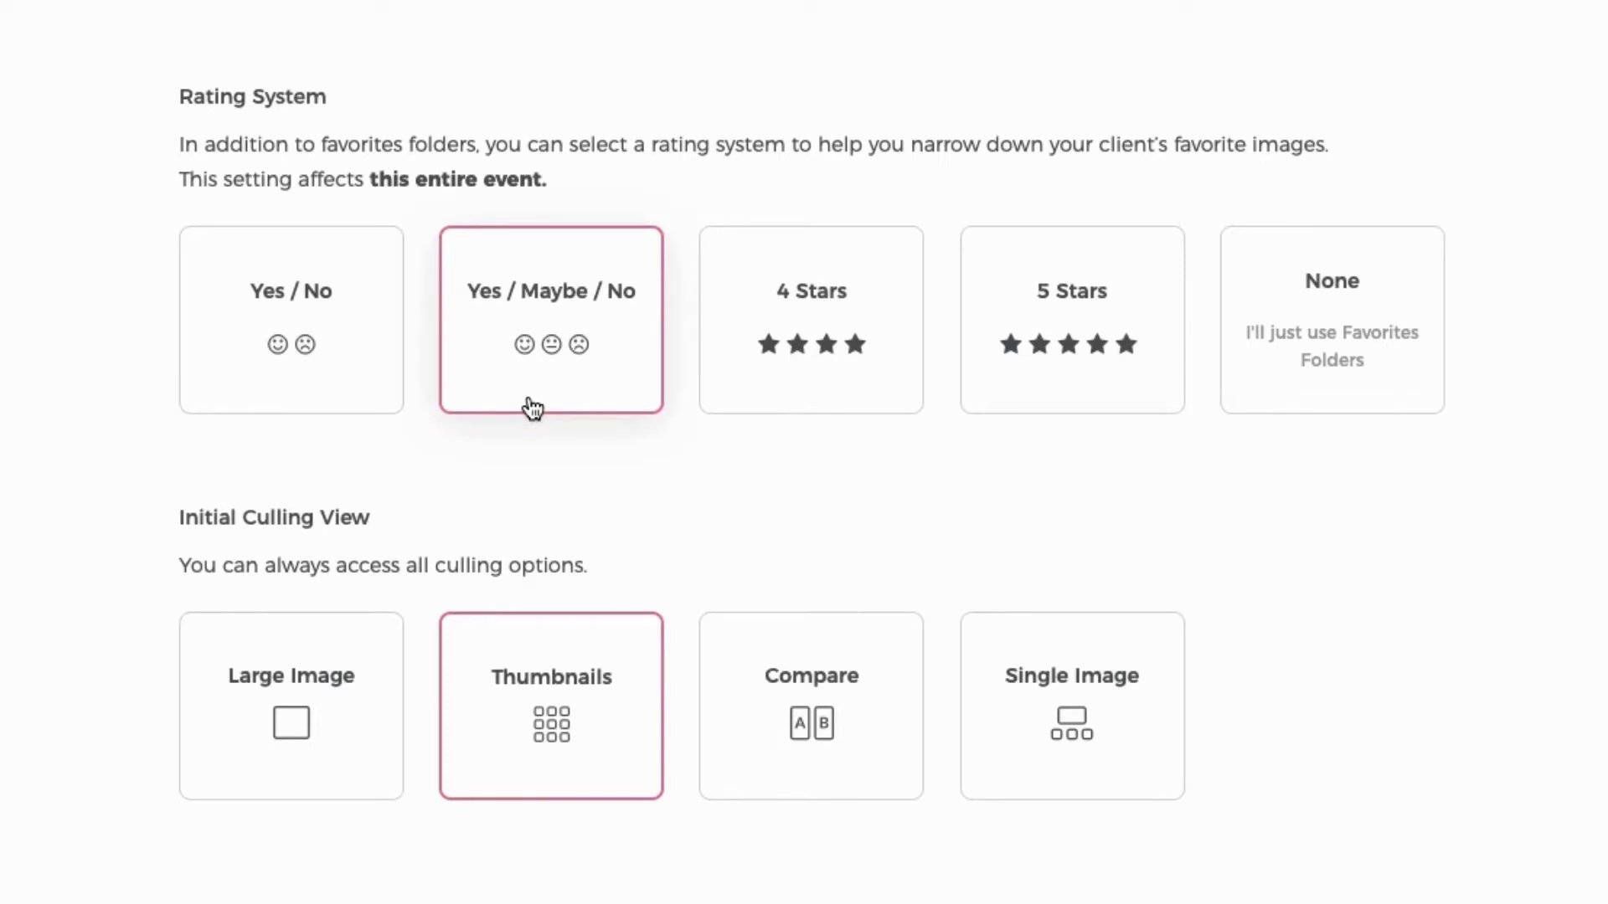
click(731, 403)
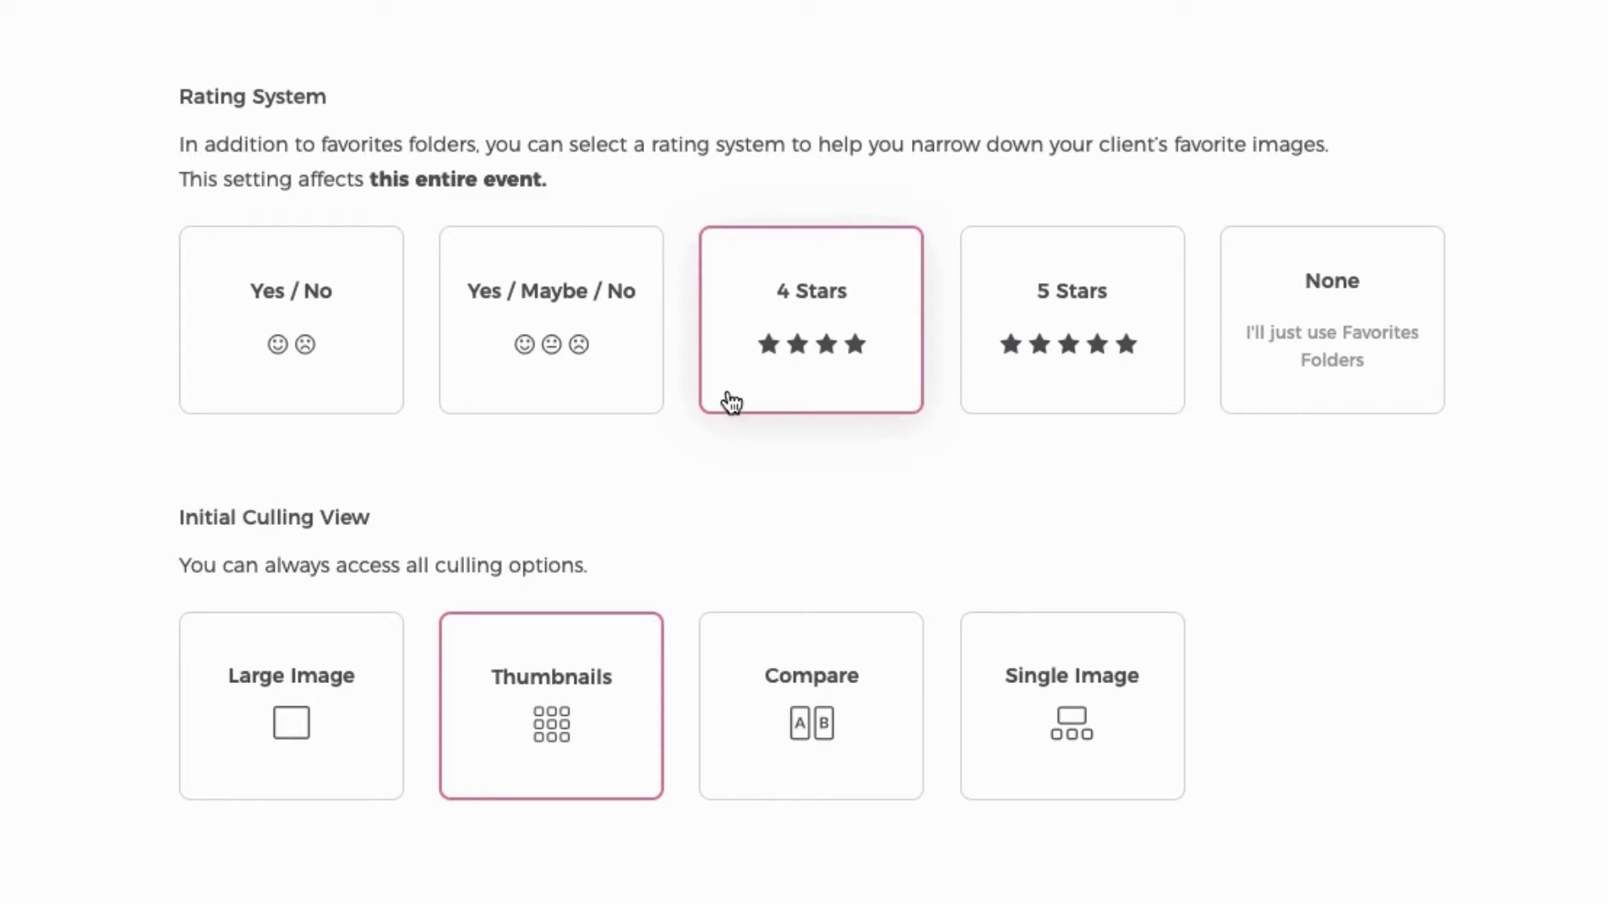
click(1033, 367)
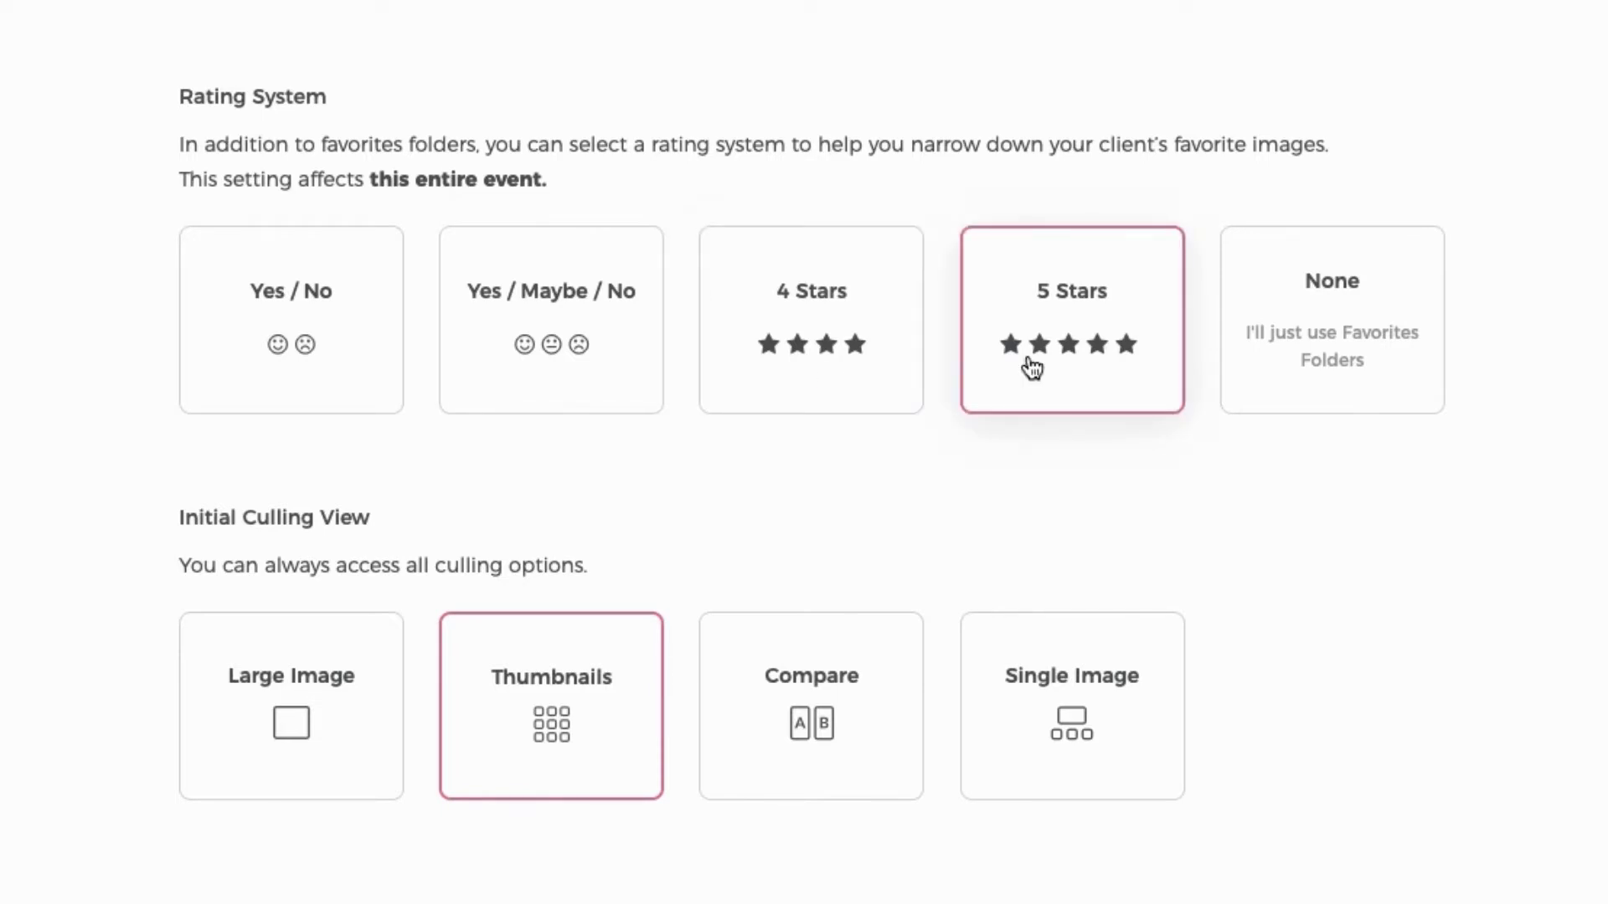
click(1274, 361)
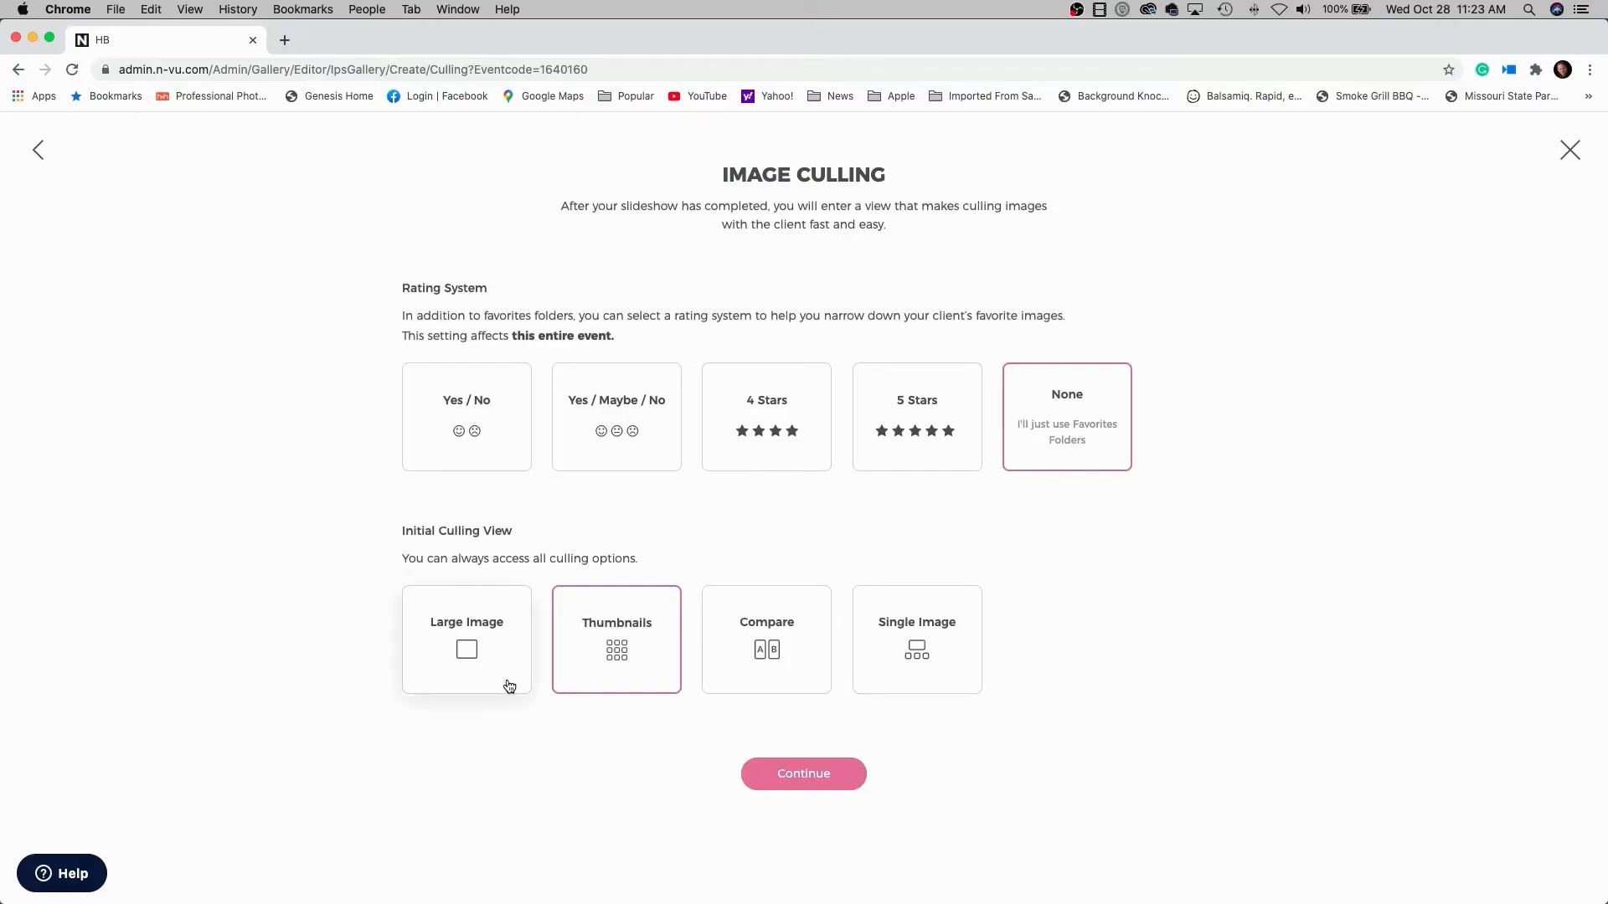
Try Large Image as the initial culling view and page through the flag-backdrop photos at full size
click(510, 682)
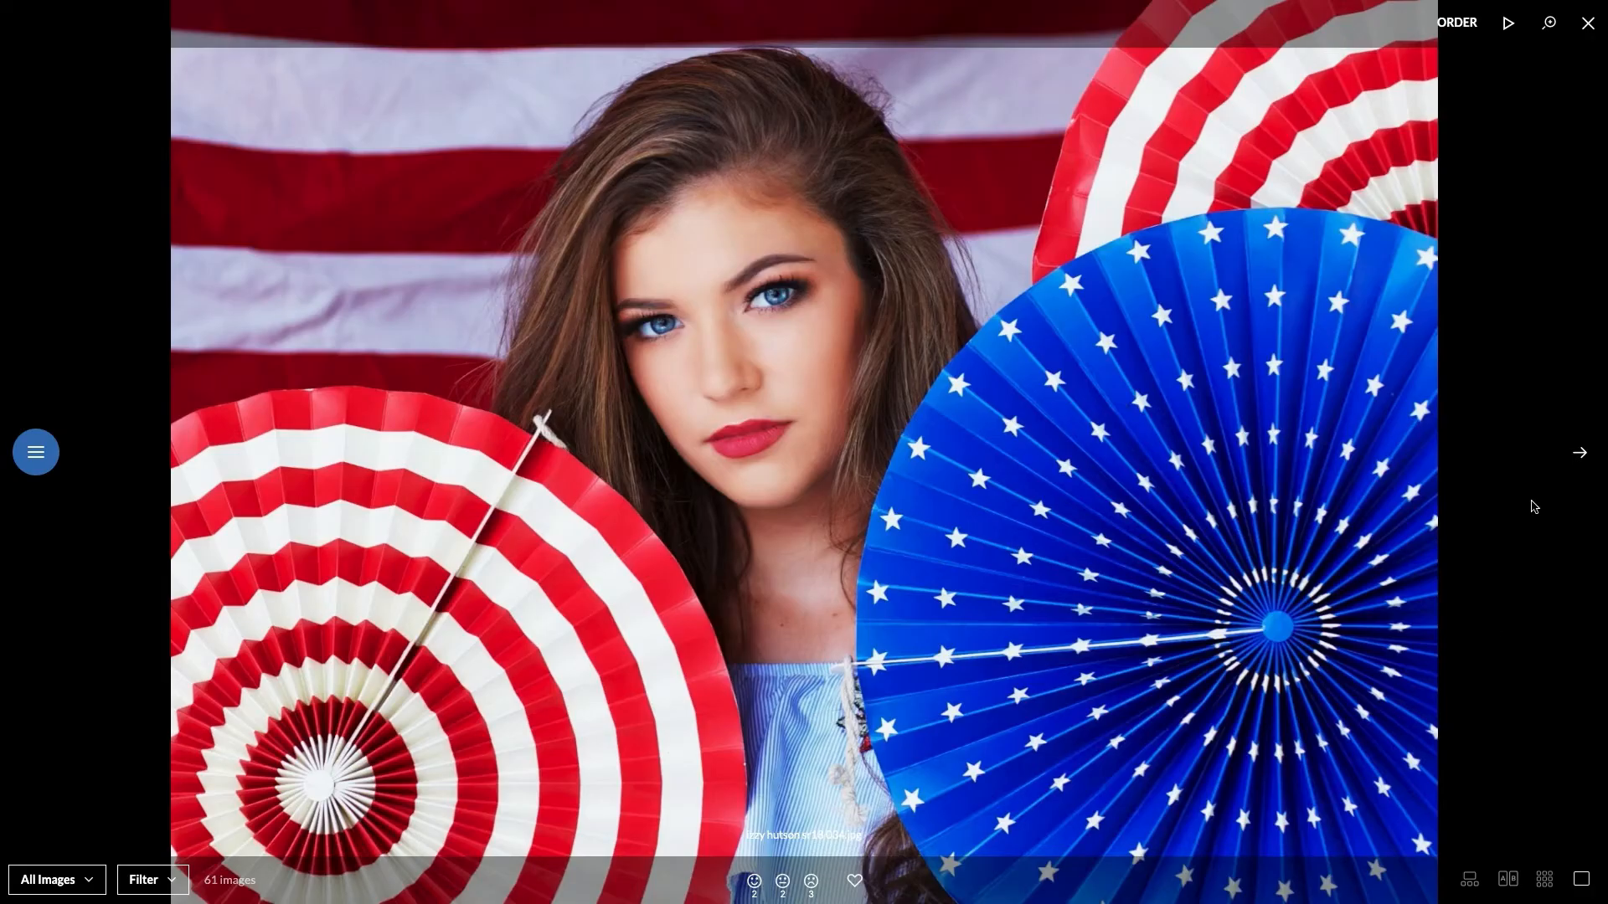
click(1579, 456)
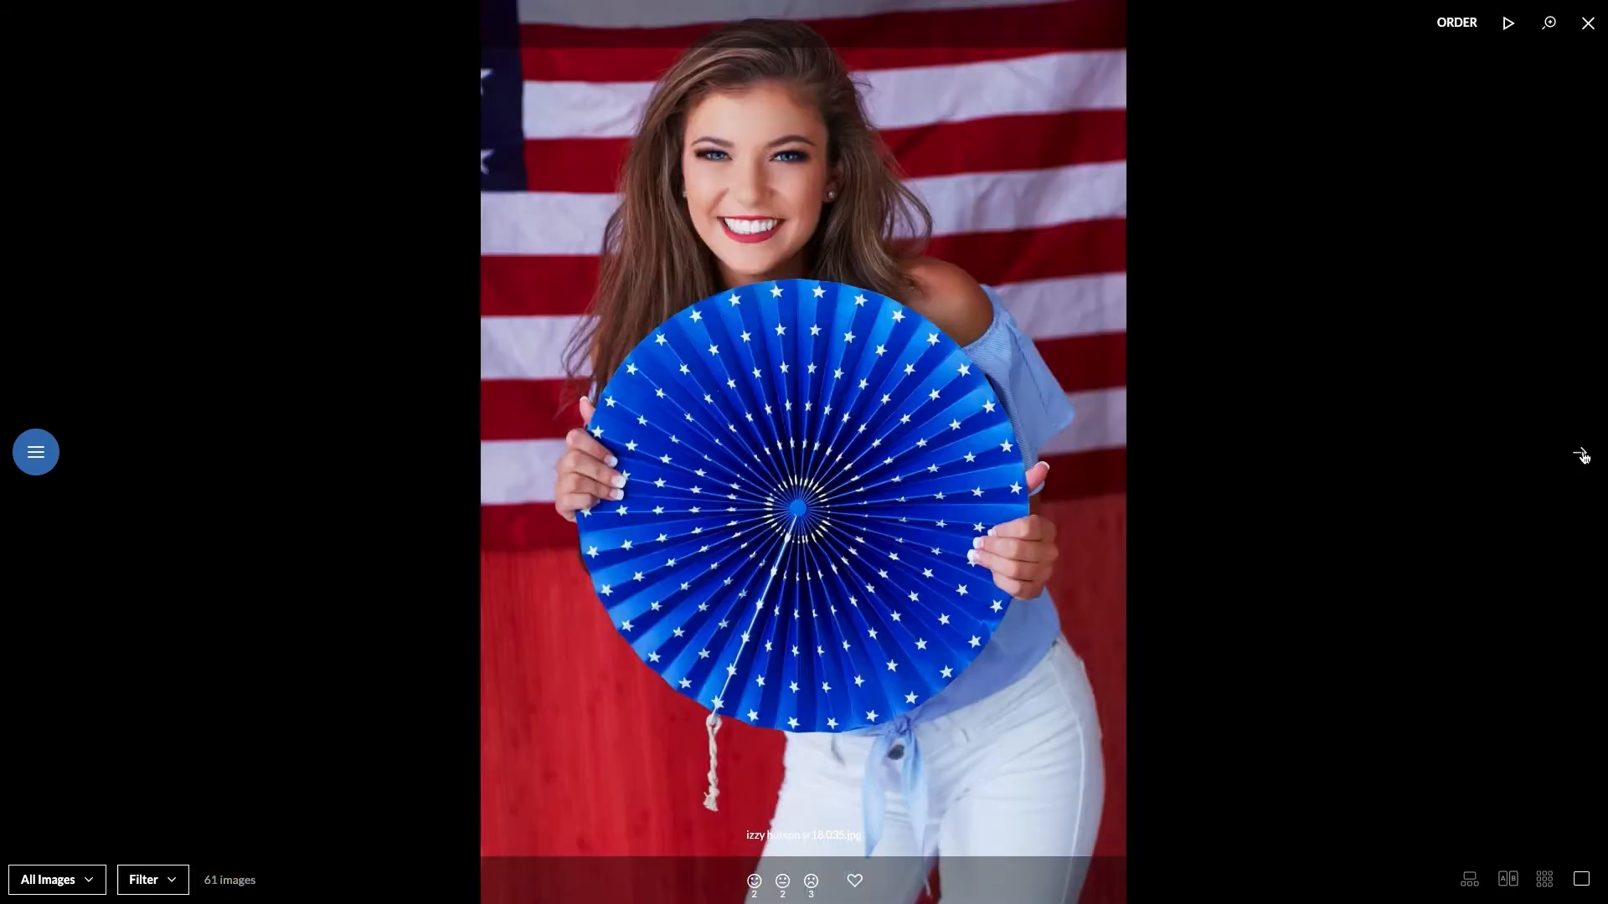
click(1581, 457)
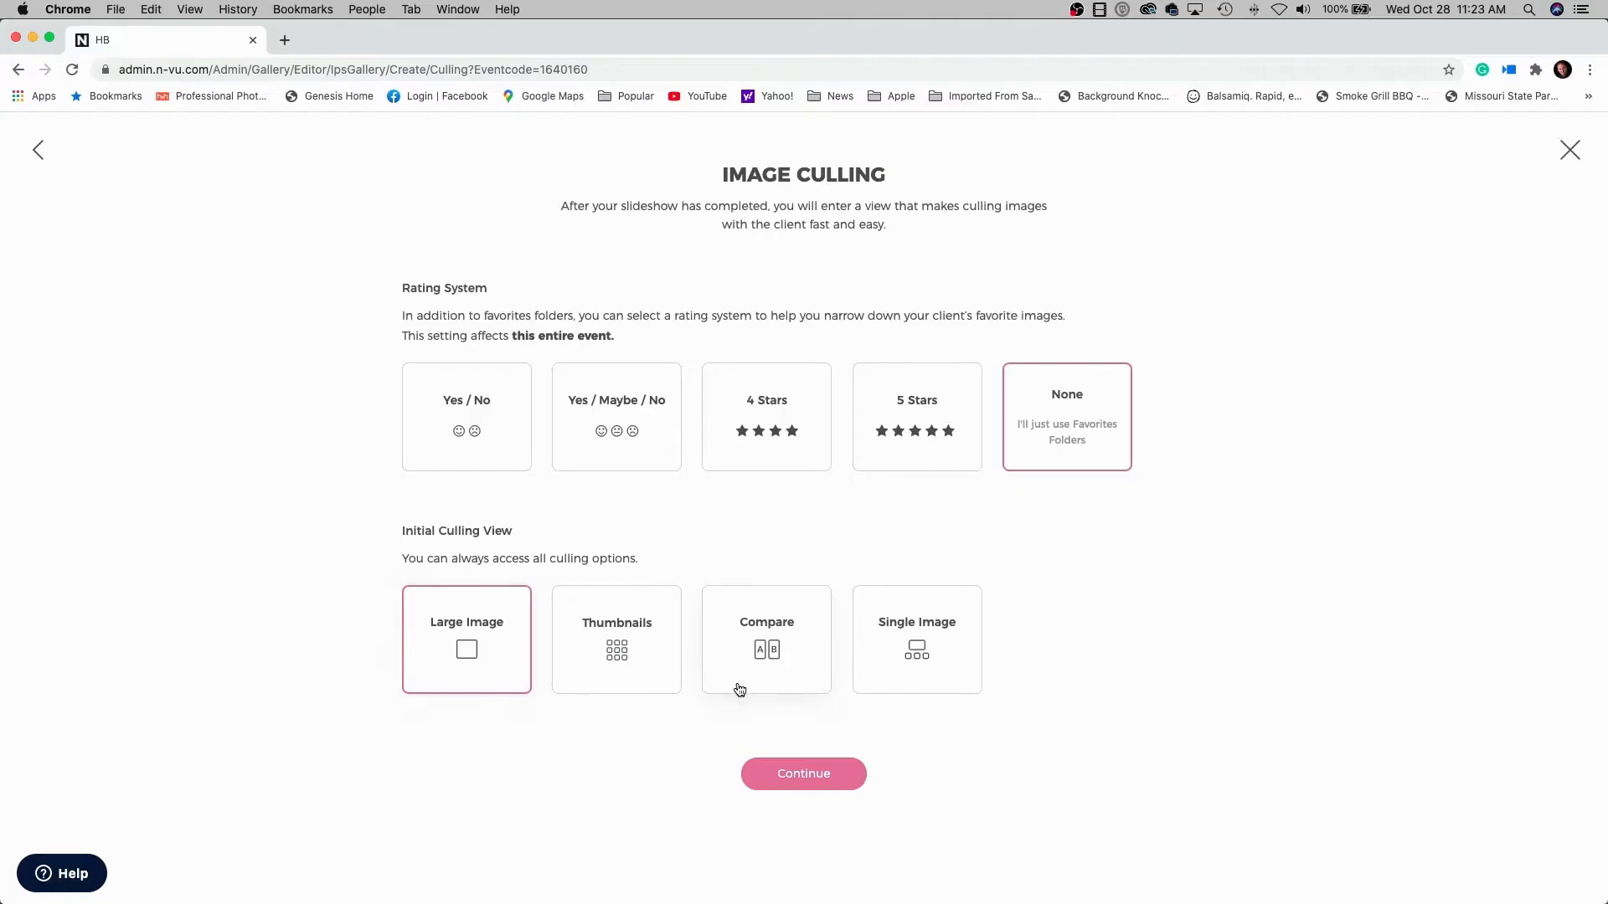
Try Compare as the initial culling view and add the seven neighbouring outdoor photos to the side-by-side comparison
click(741, 685)
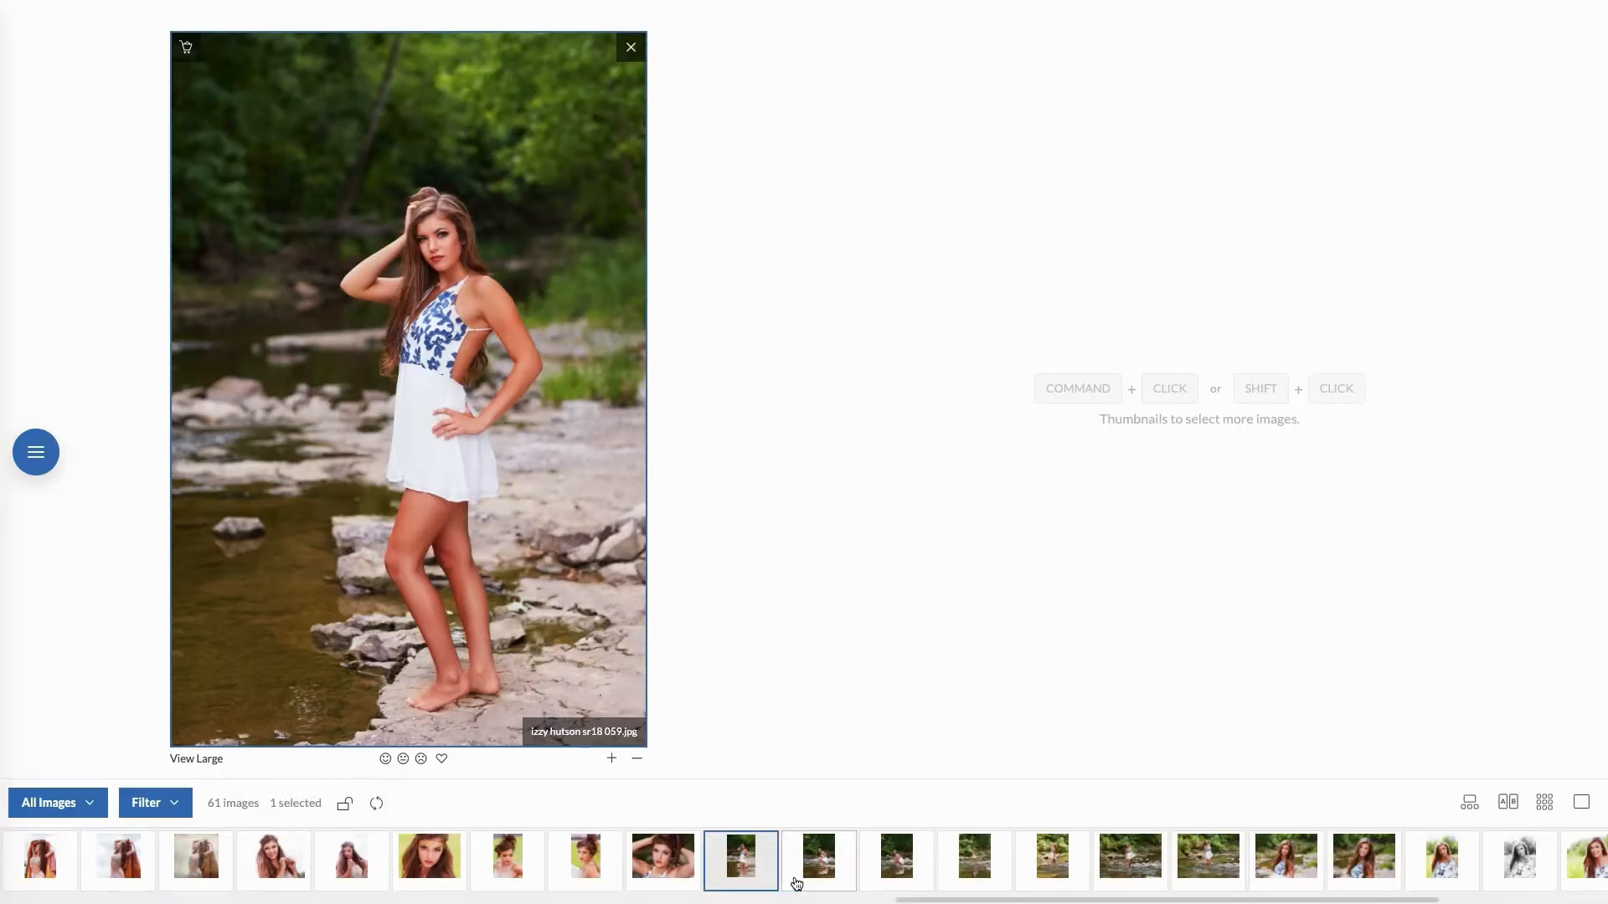
click(800, 877)
click(896, 881)
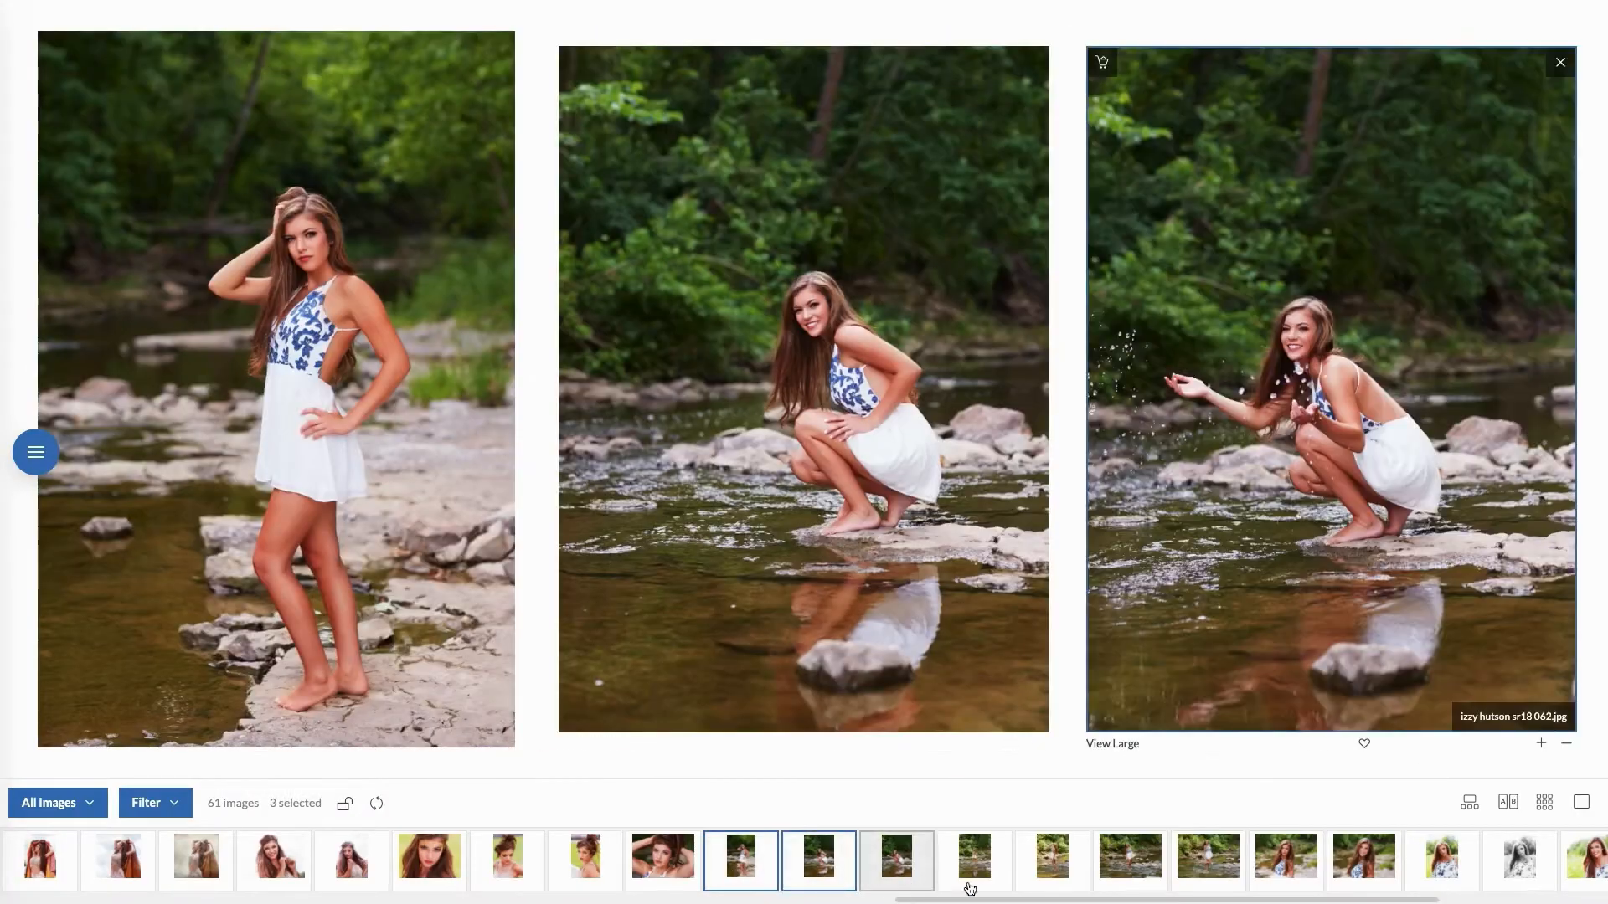
click(973, 881)
click(1052, 875)
click(1131, 876)
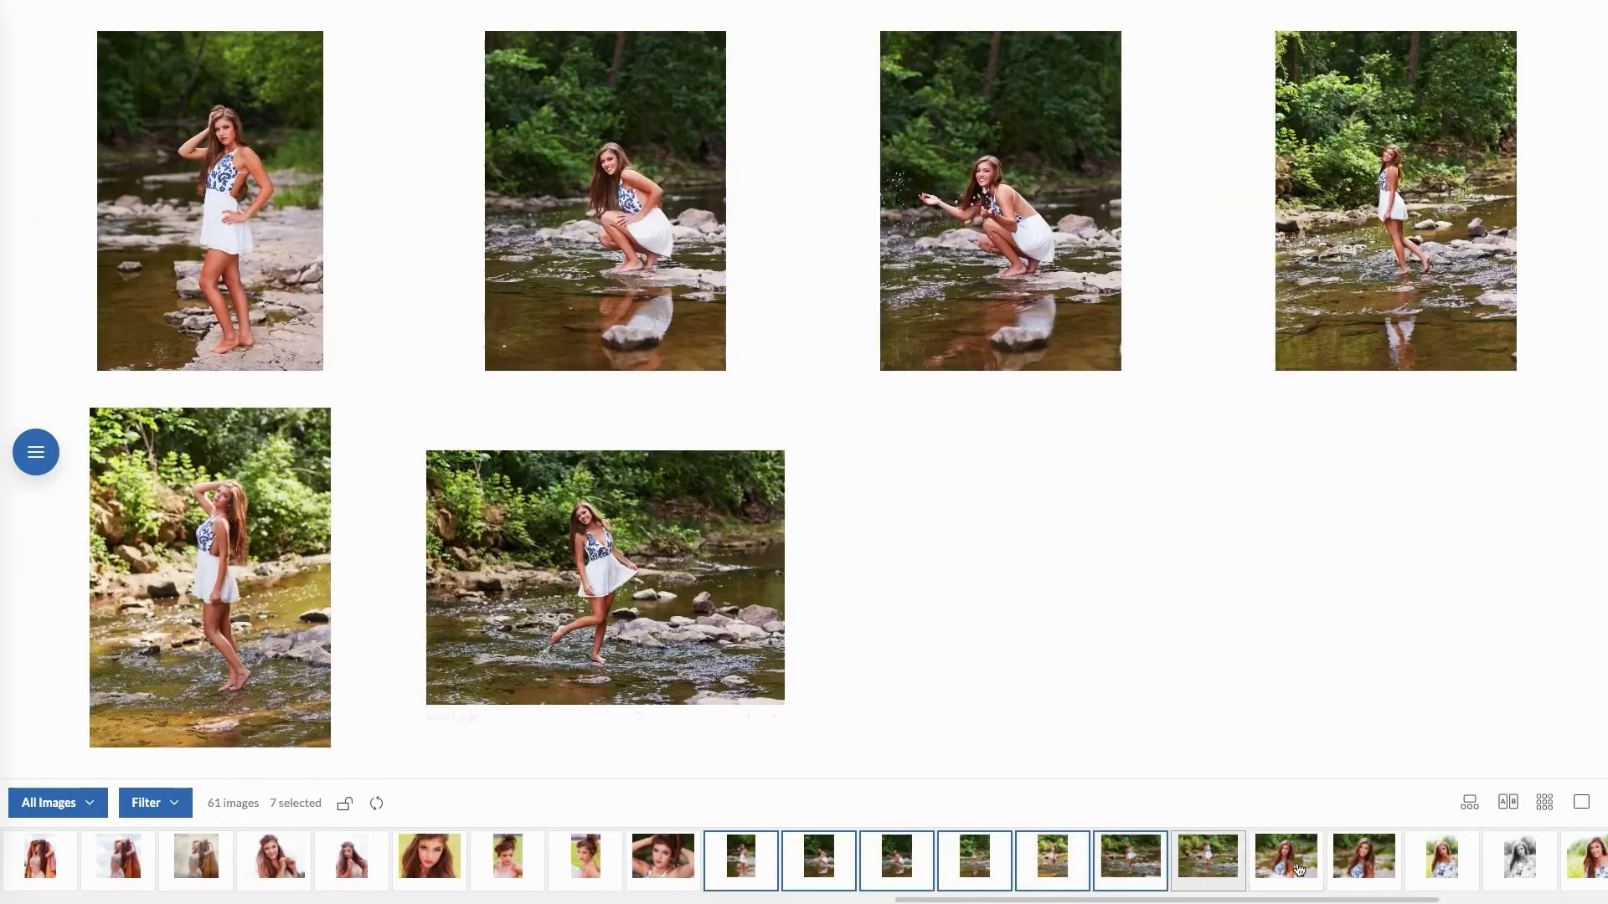
click(1209, 875)
click(1289, 871)
Set the event's rating system to Yes / Maybe / No and the initial culling view to Thumbnails
click(883, 673)
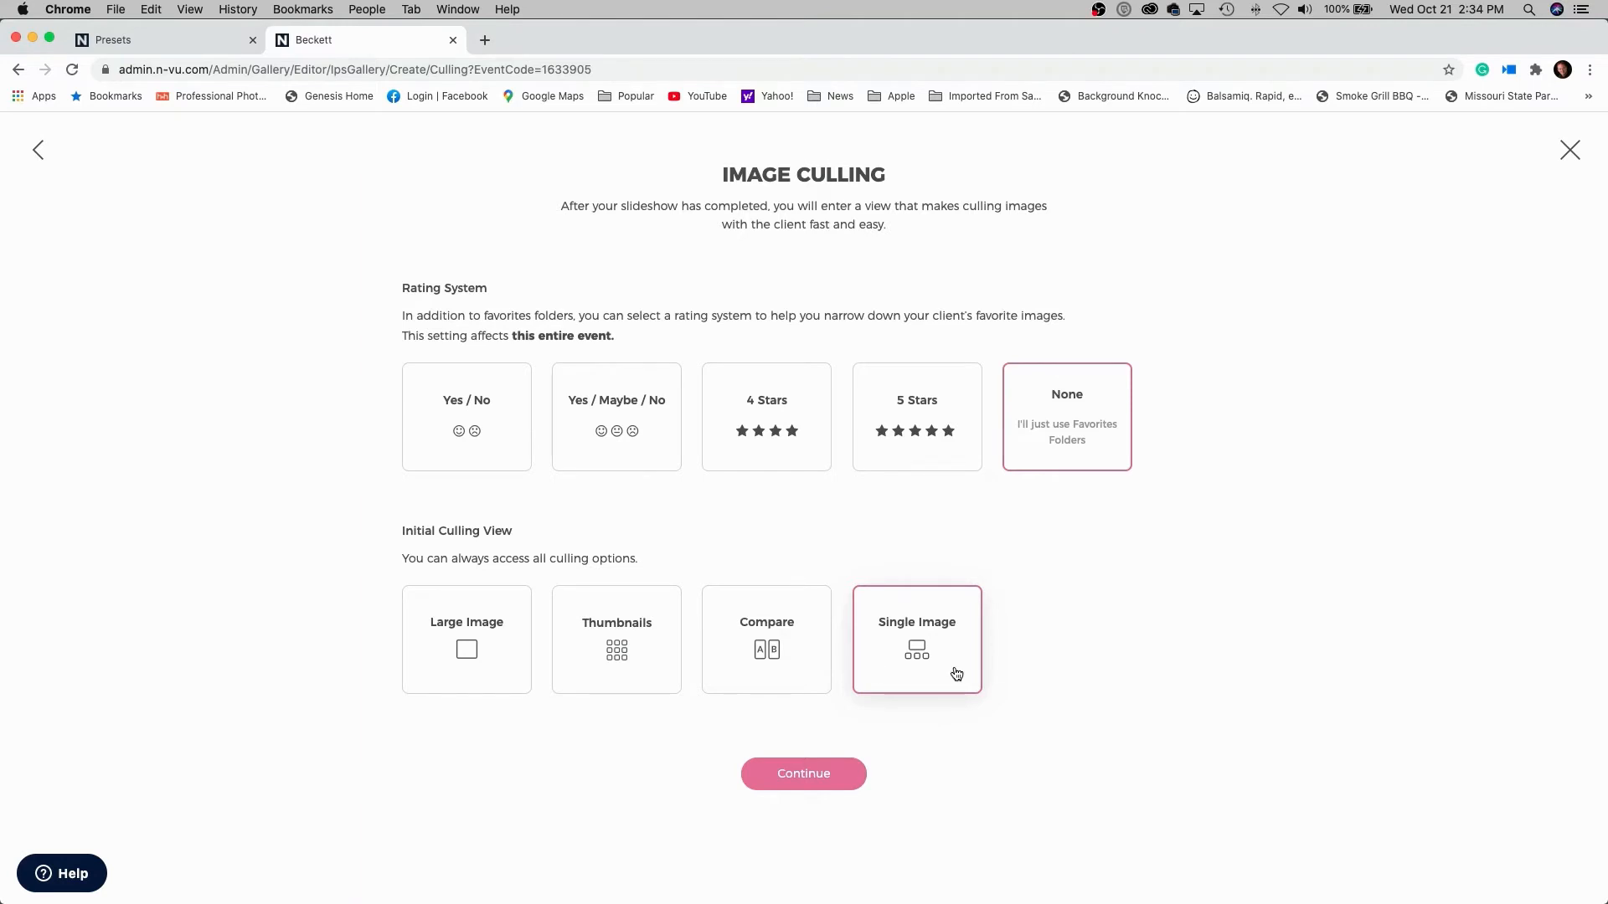
click(641, 436)
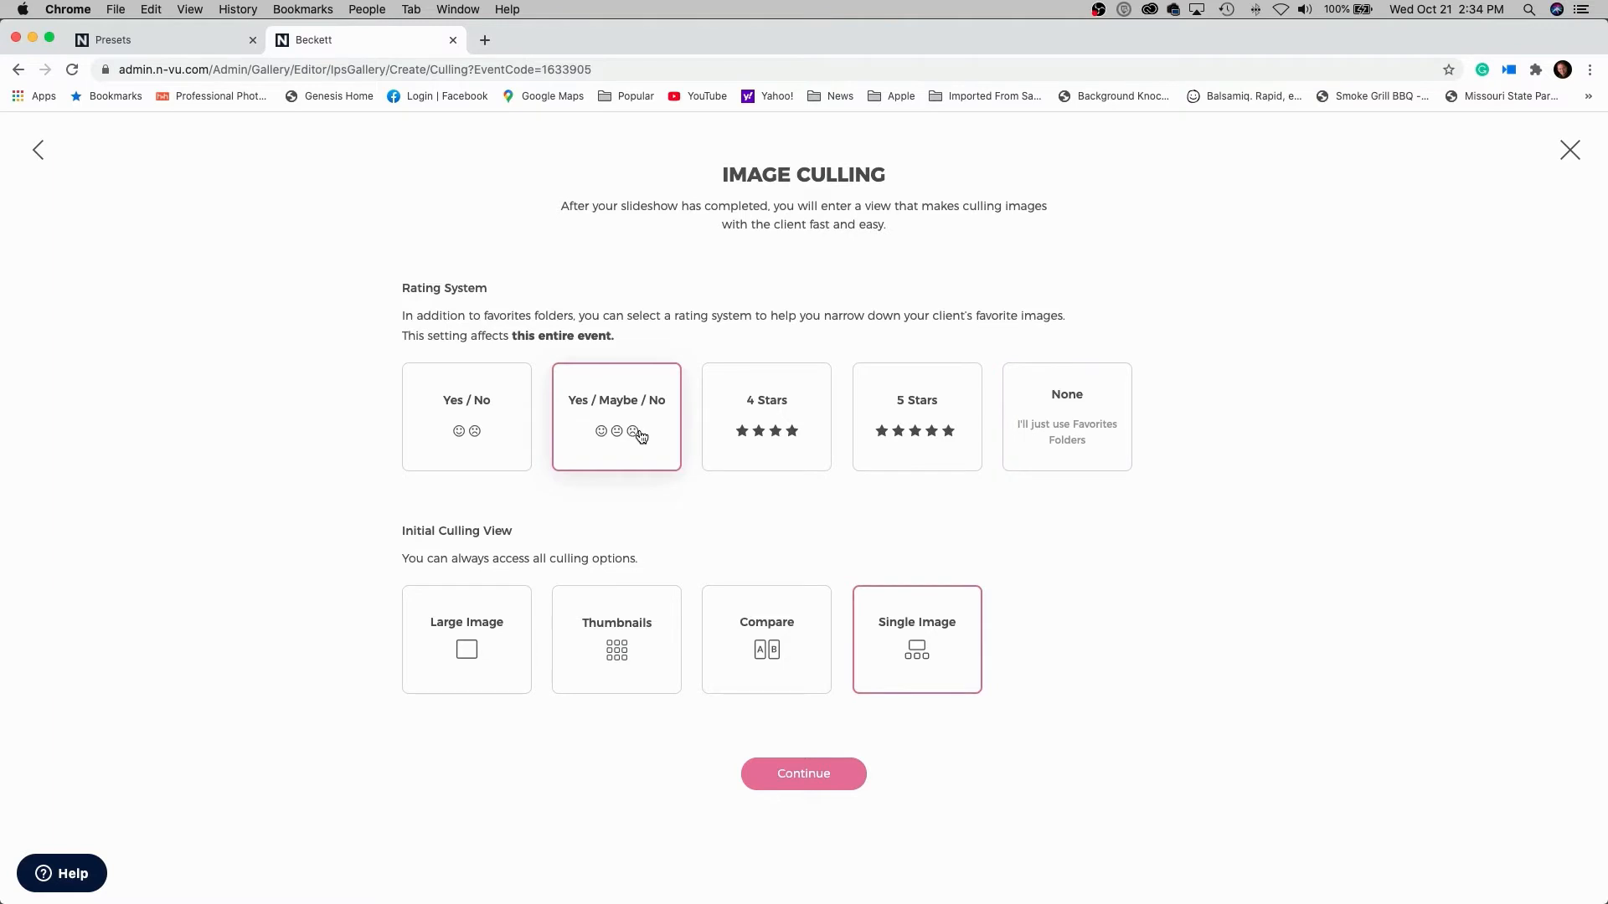
click(657, 622)
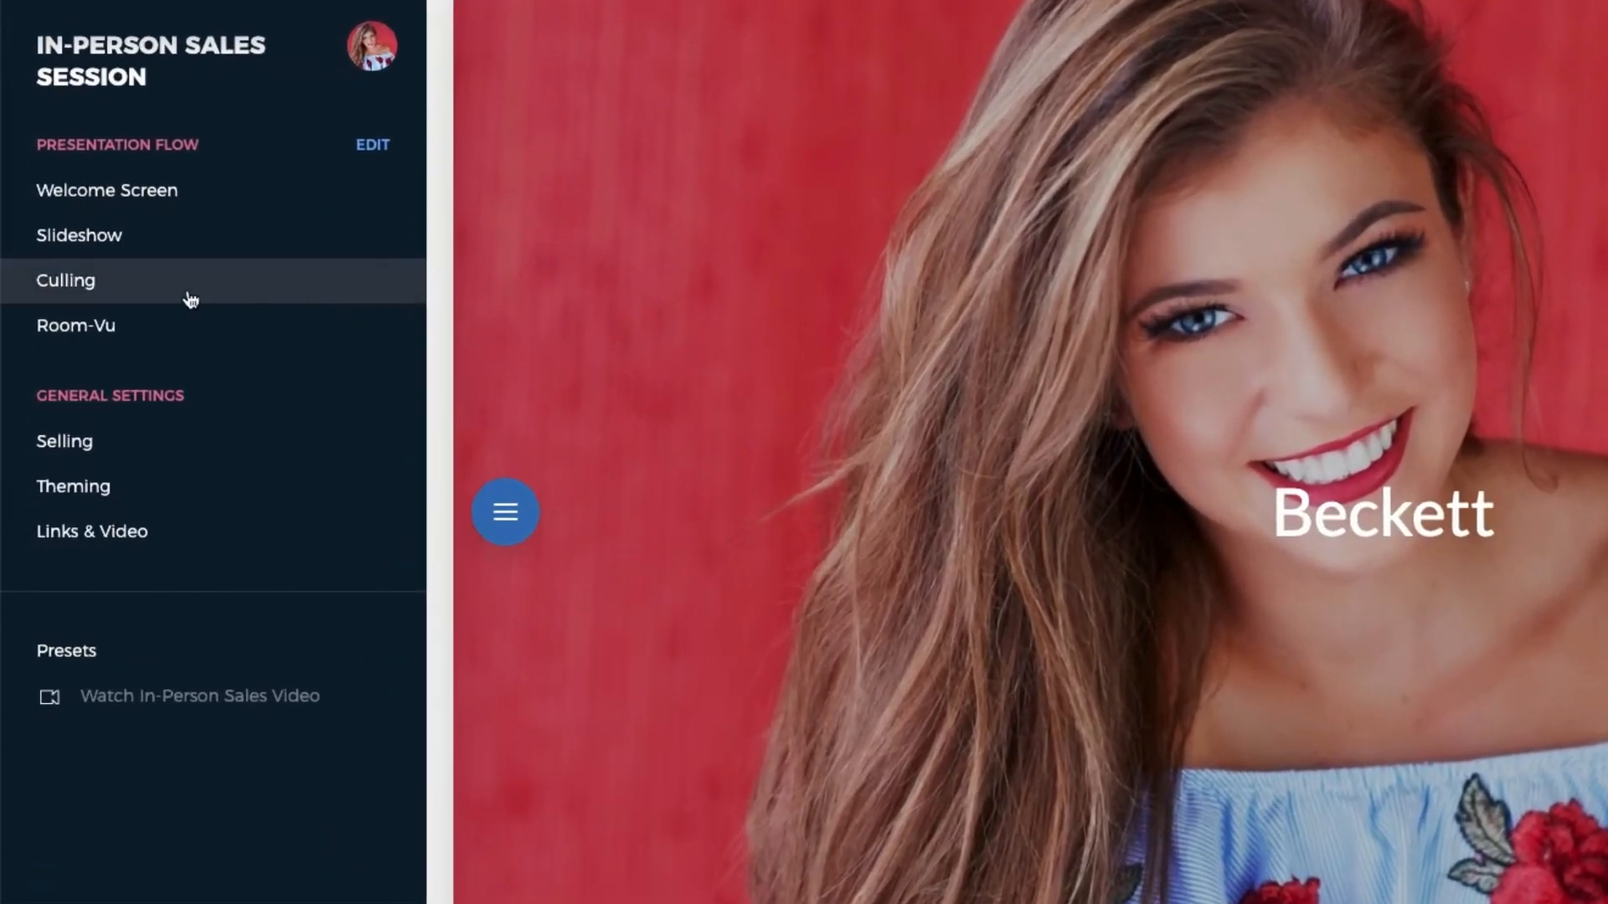
Add a favorites folder named Gift Prints with no image limit to the session's culling settings
click(190, 299)
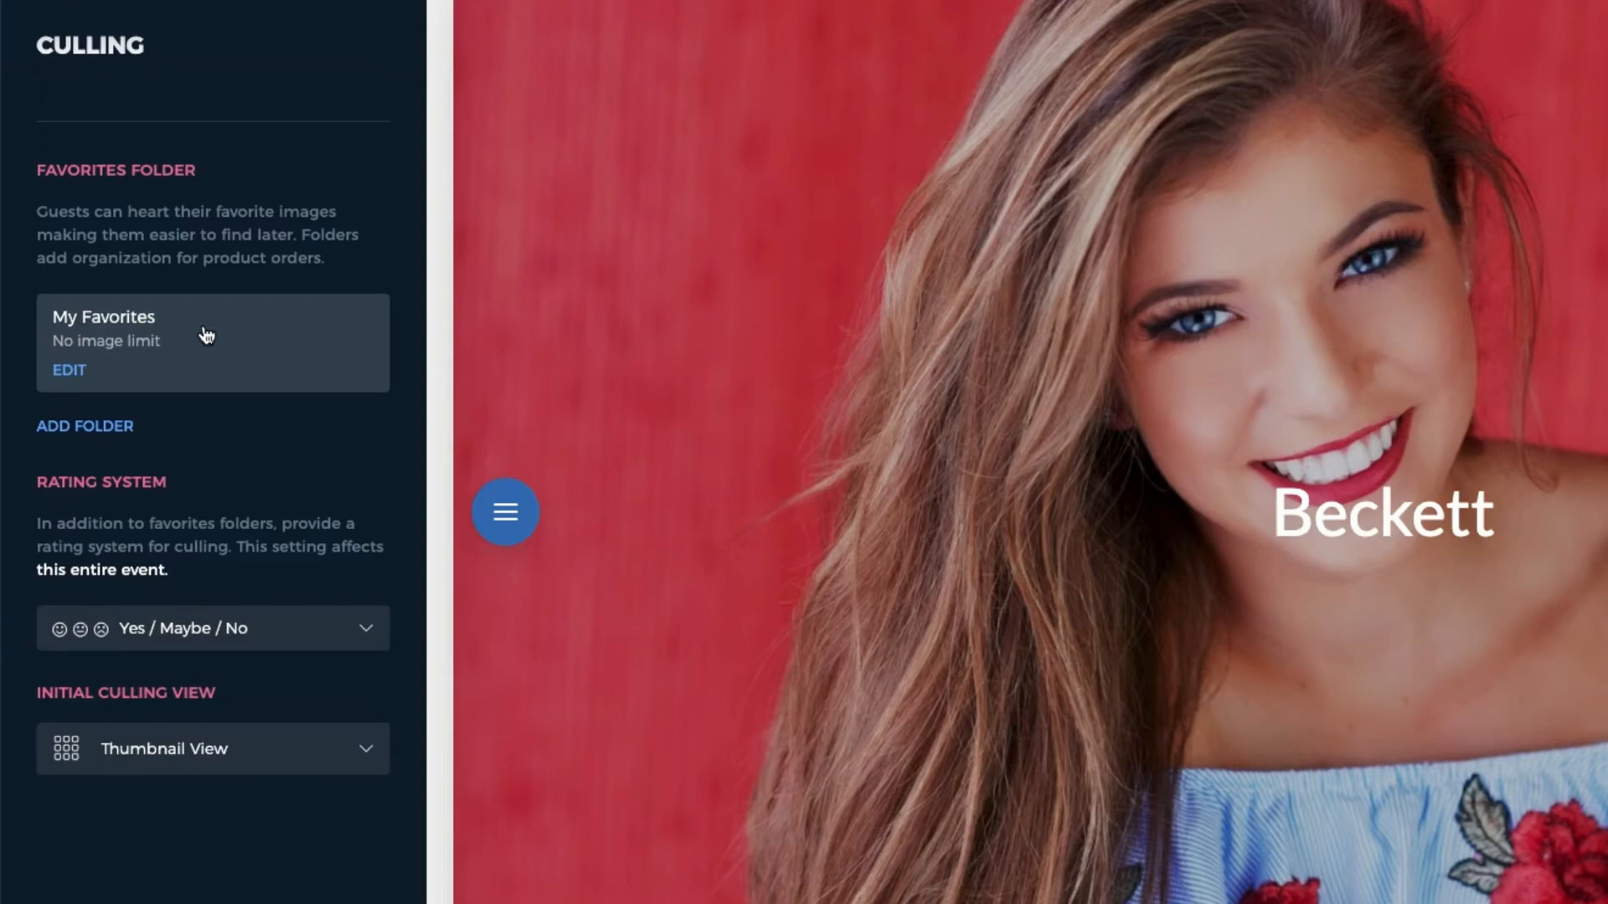
click(109, 429)
click(1021, 406)
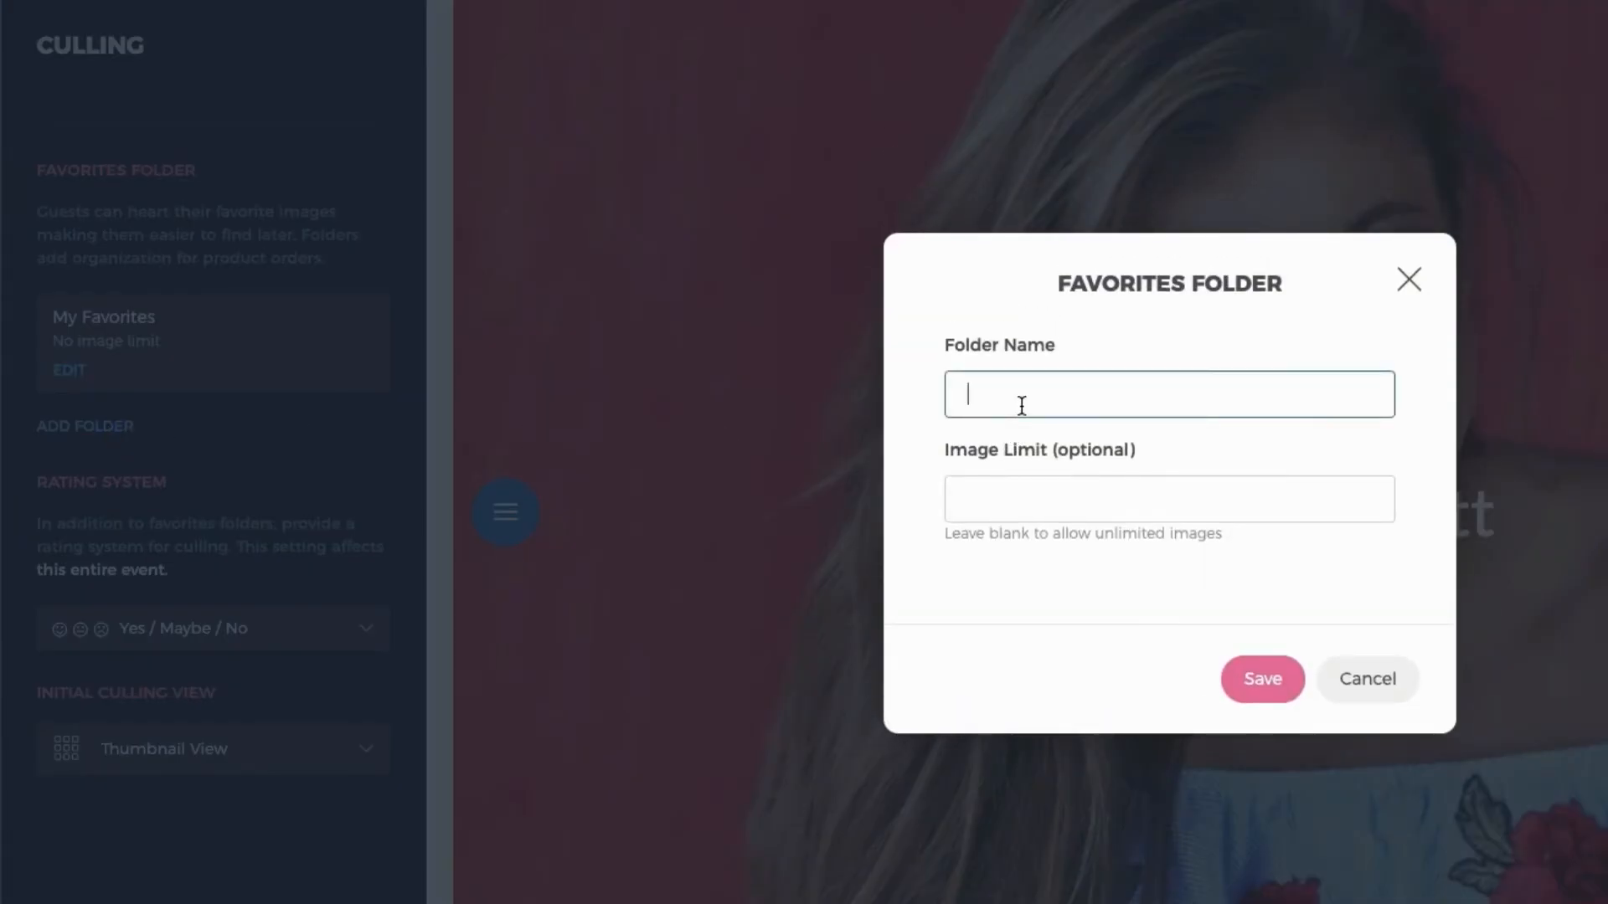
text(Gift Prints)
click(1244, 678)
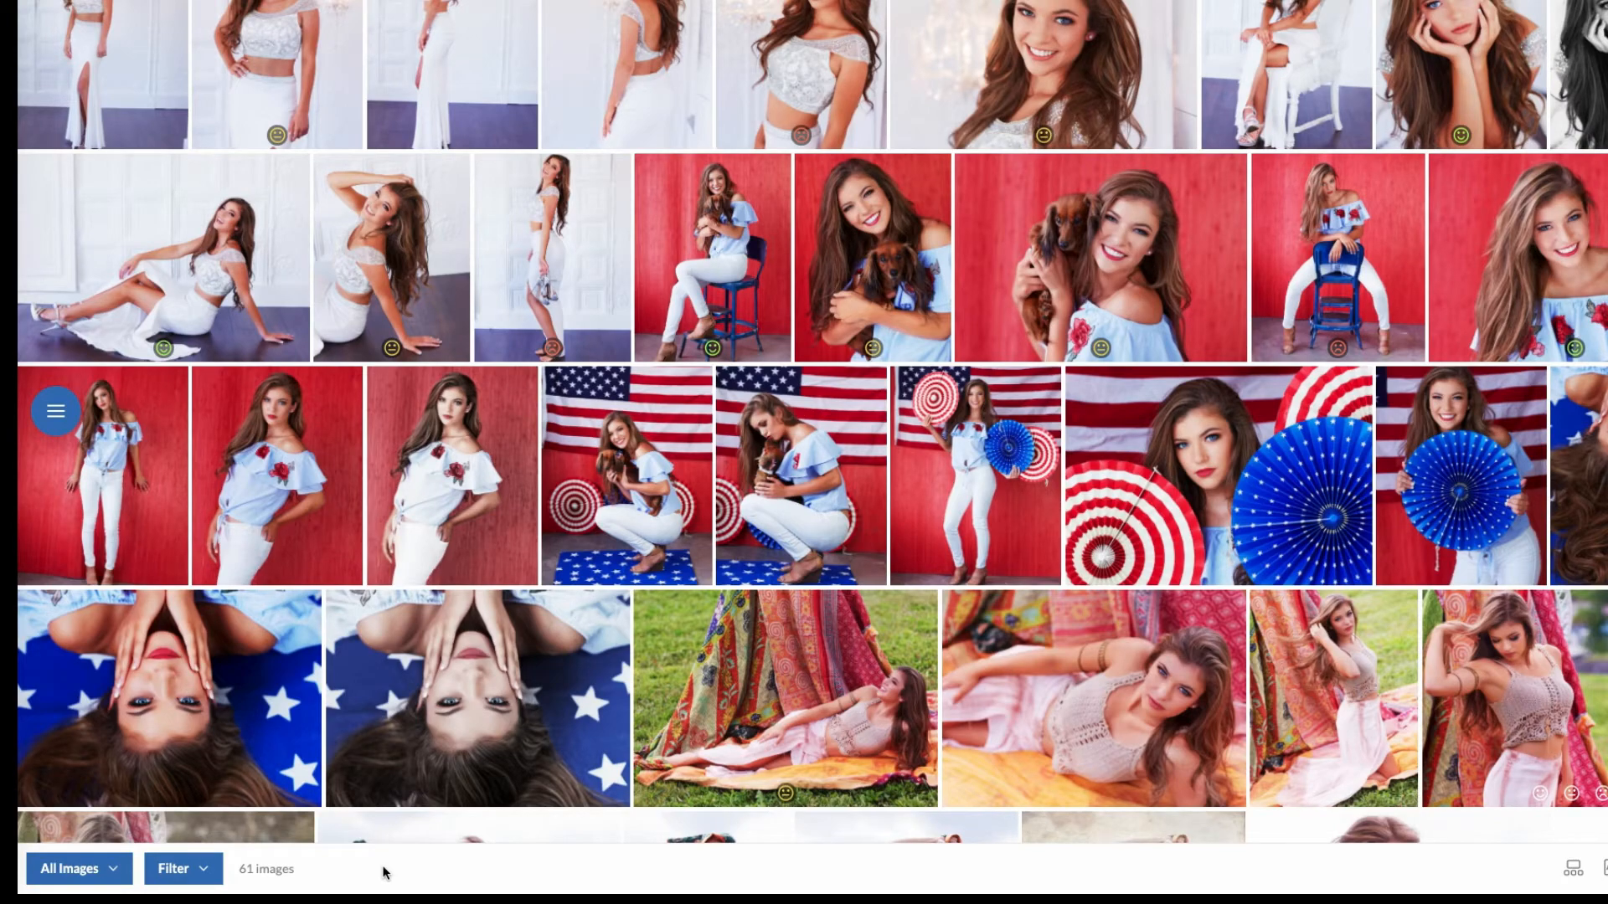
Review the gallery's categories and folders, and filter the images by the Yes rating before removing that filter
click(114, 871)
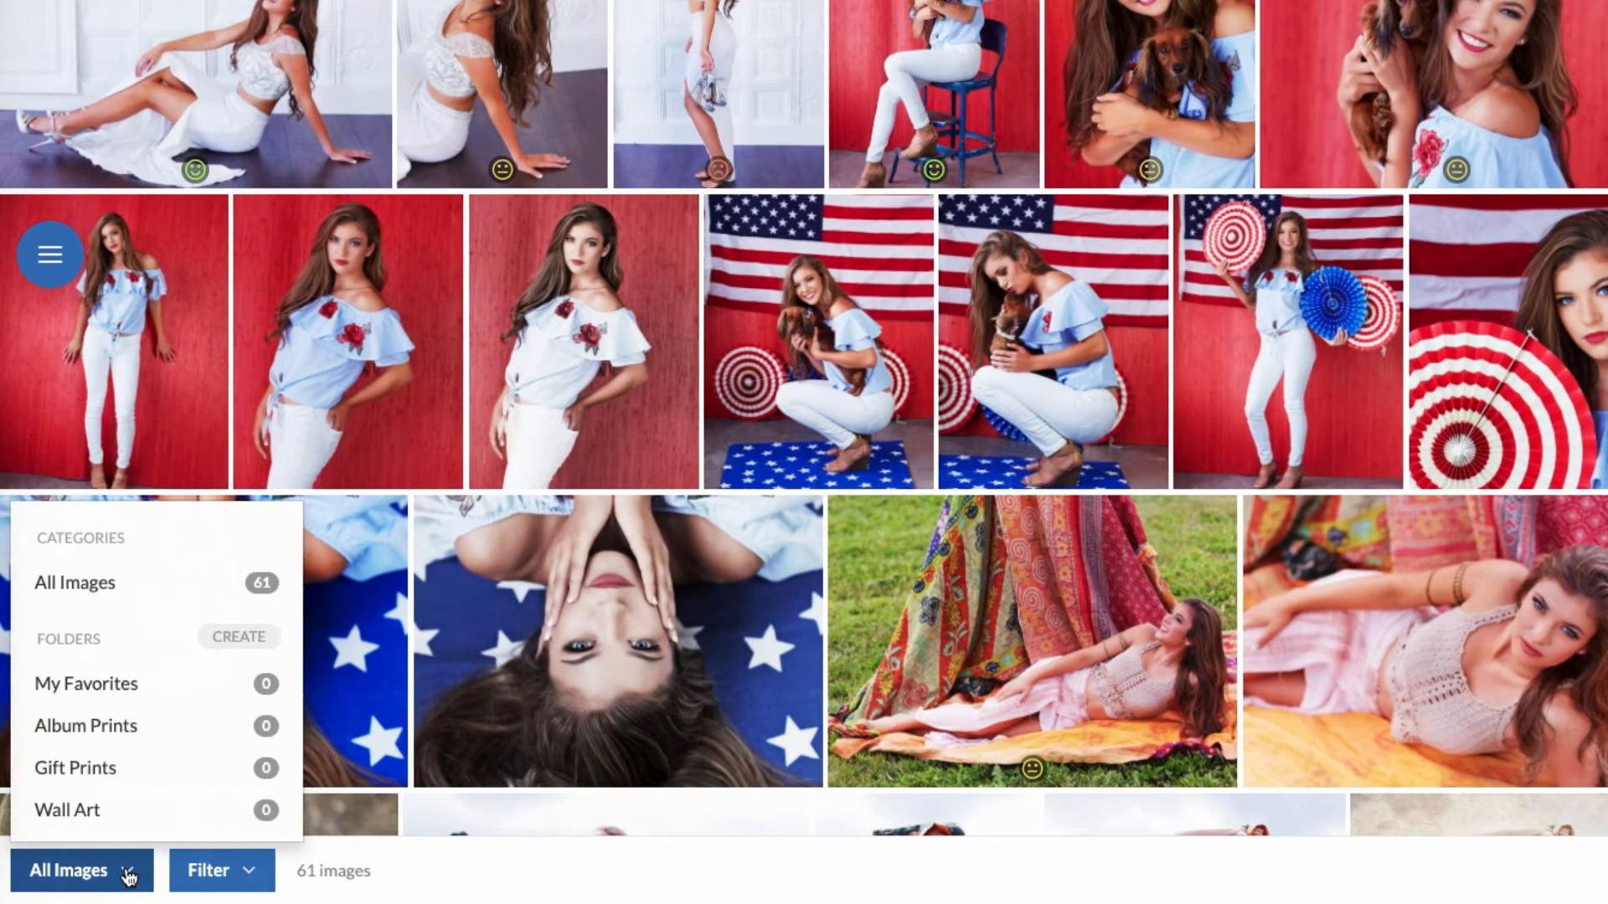
click(128, 877)
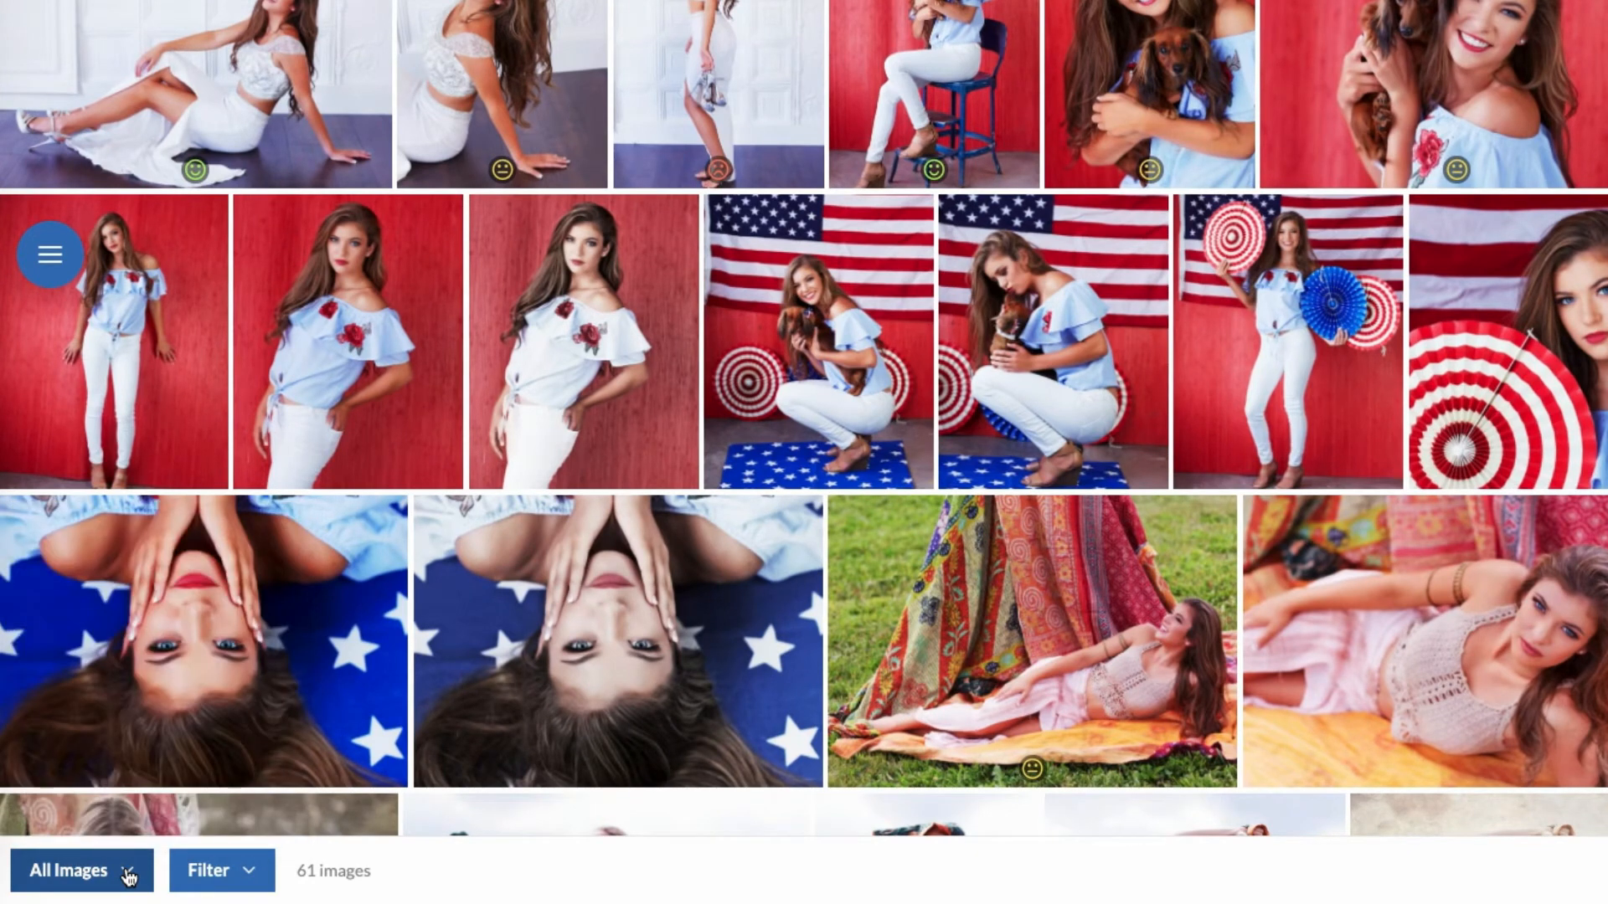
click(186, 875)
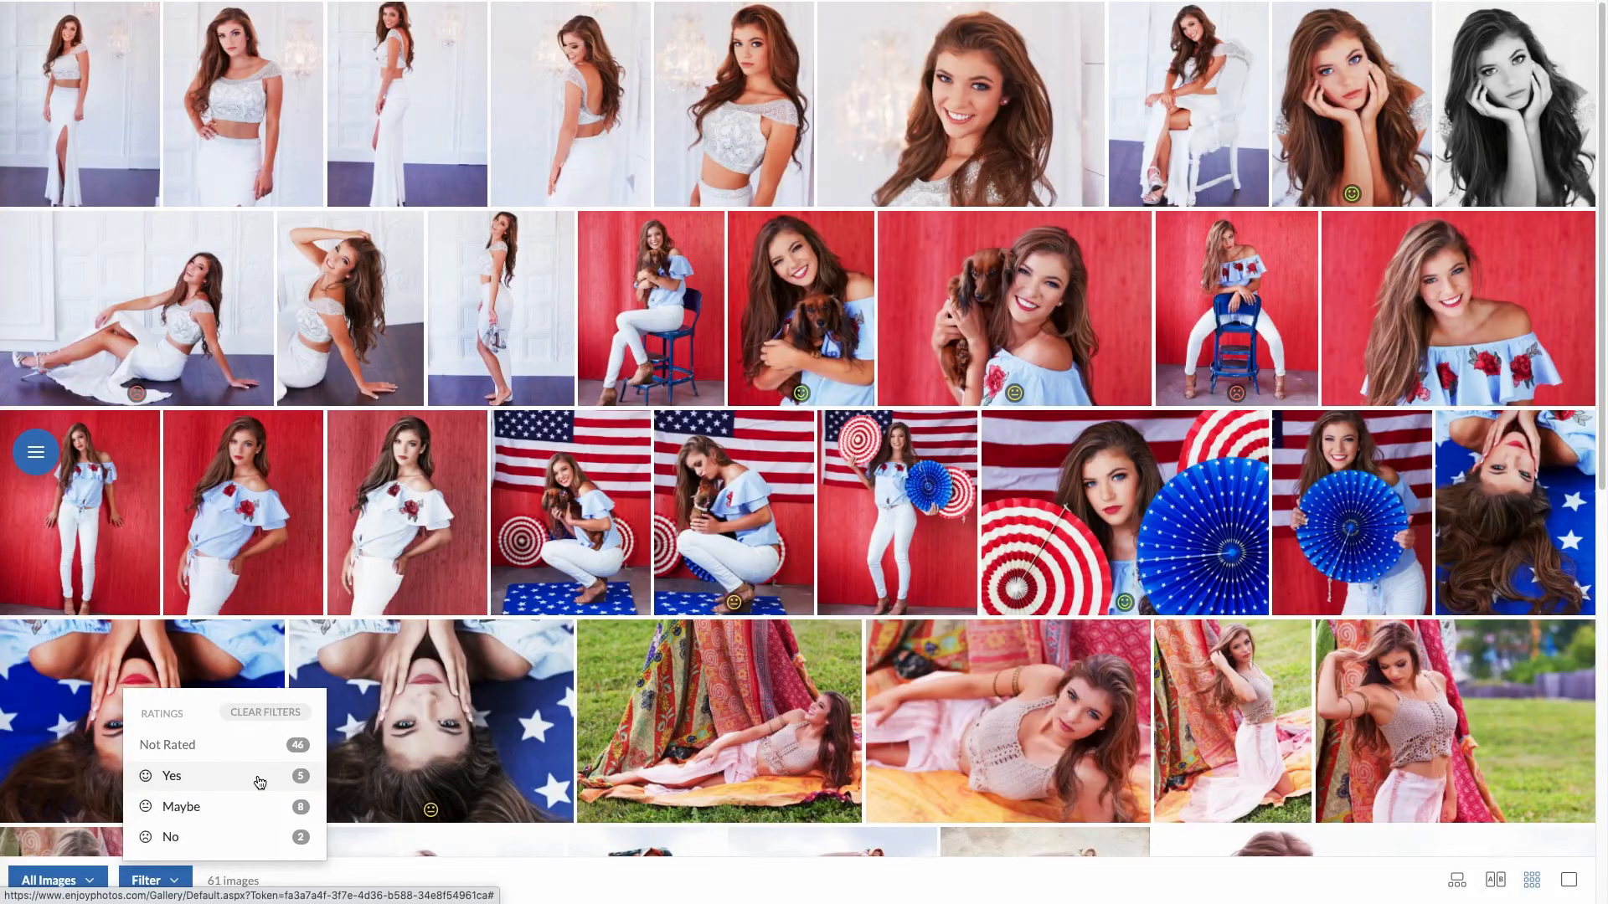
click(259, 783)
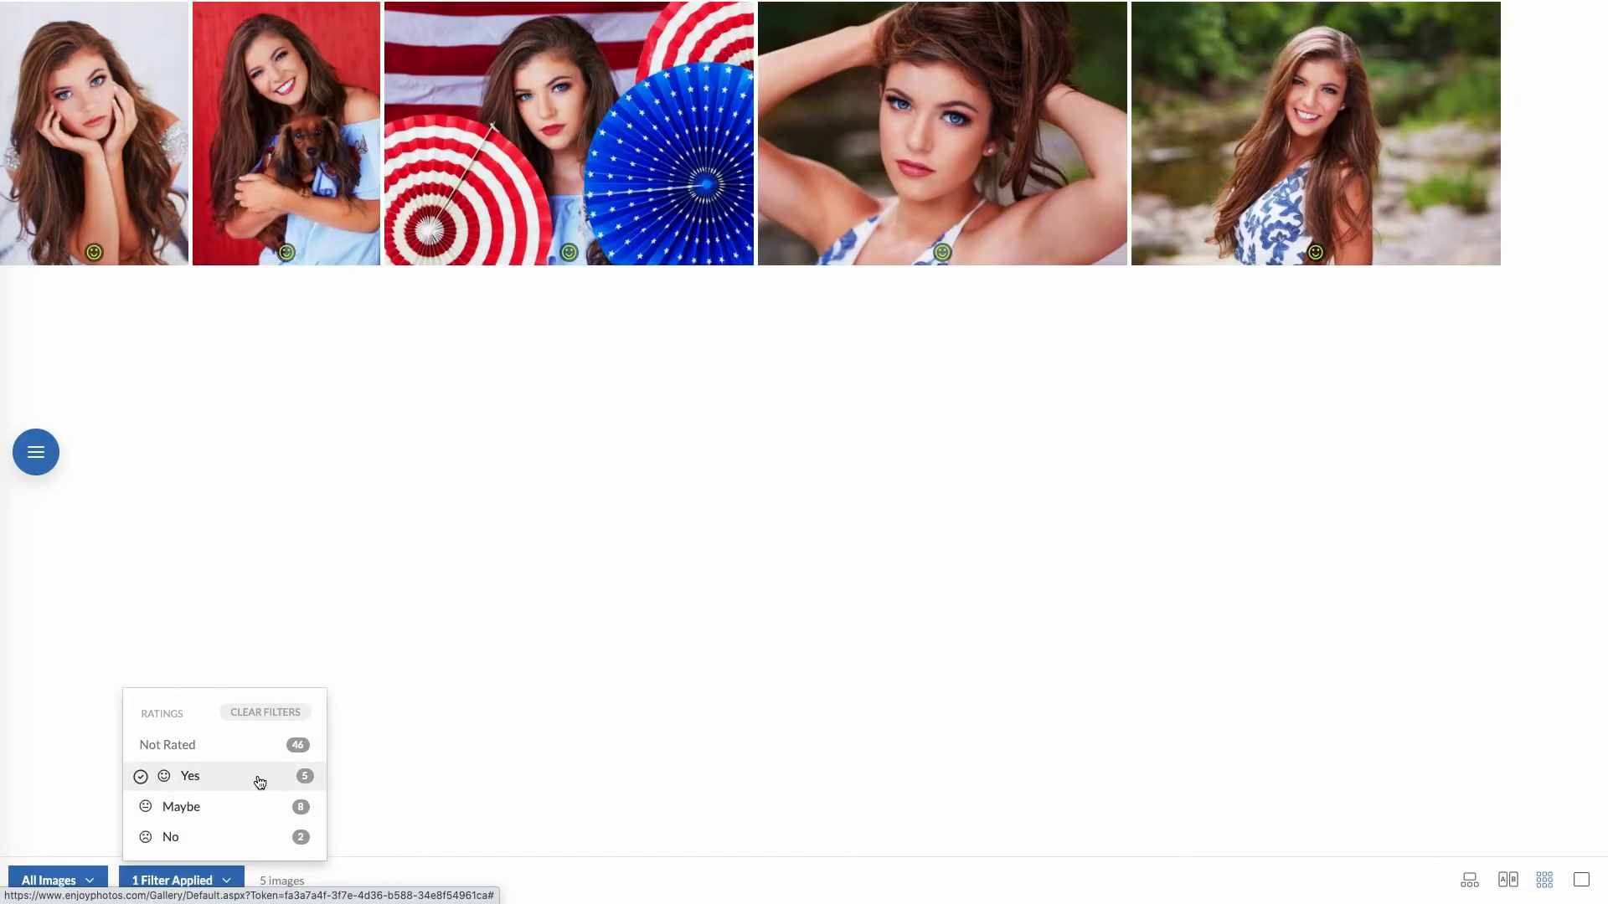
click(259, 783)
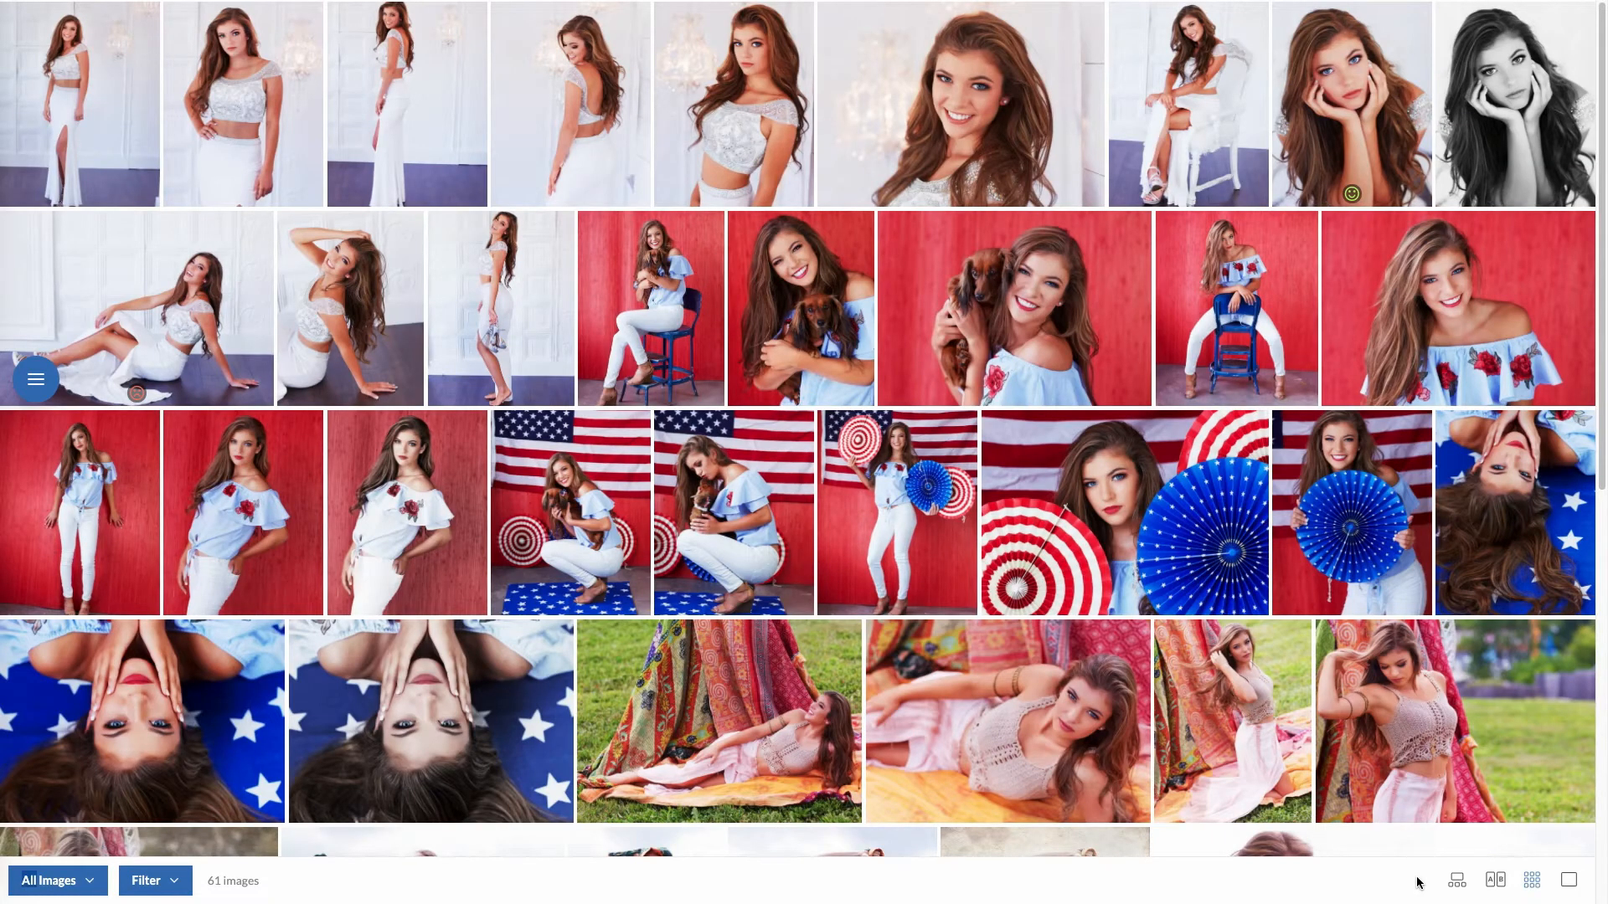
Switch the gallery to Large Image view and page forward to the smiling close-up in the beaded top
click(1559, 887)
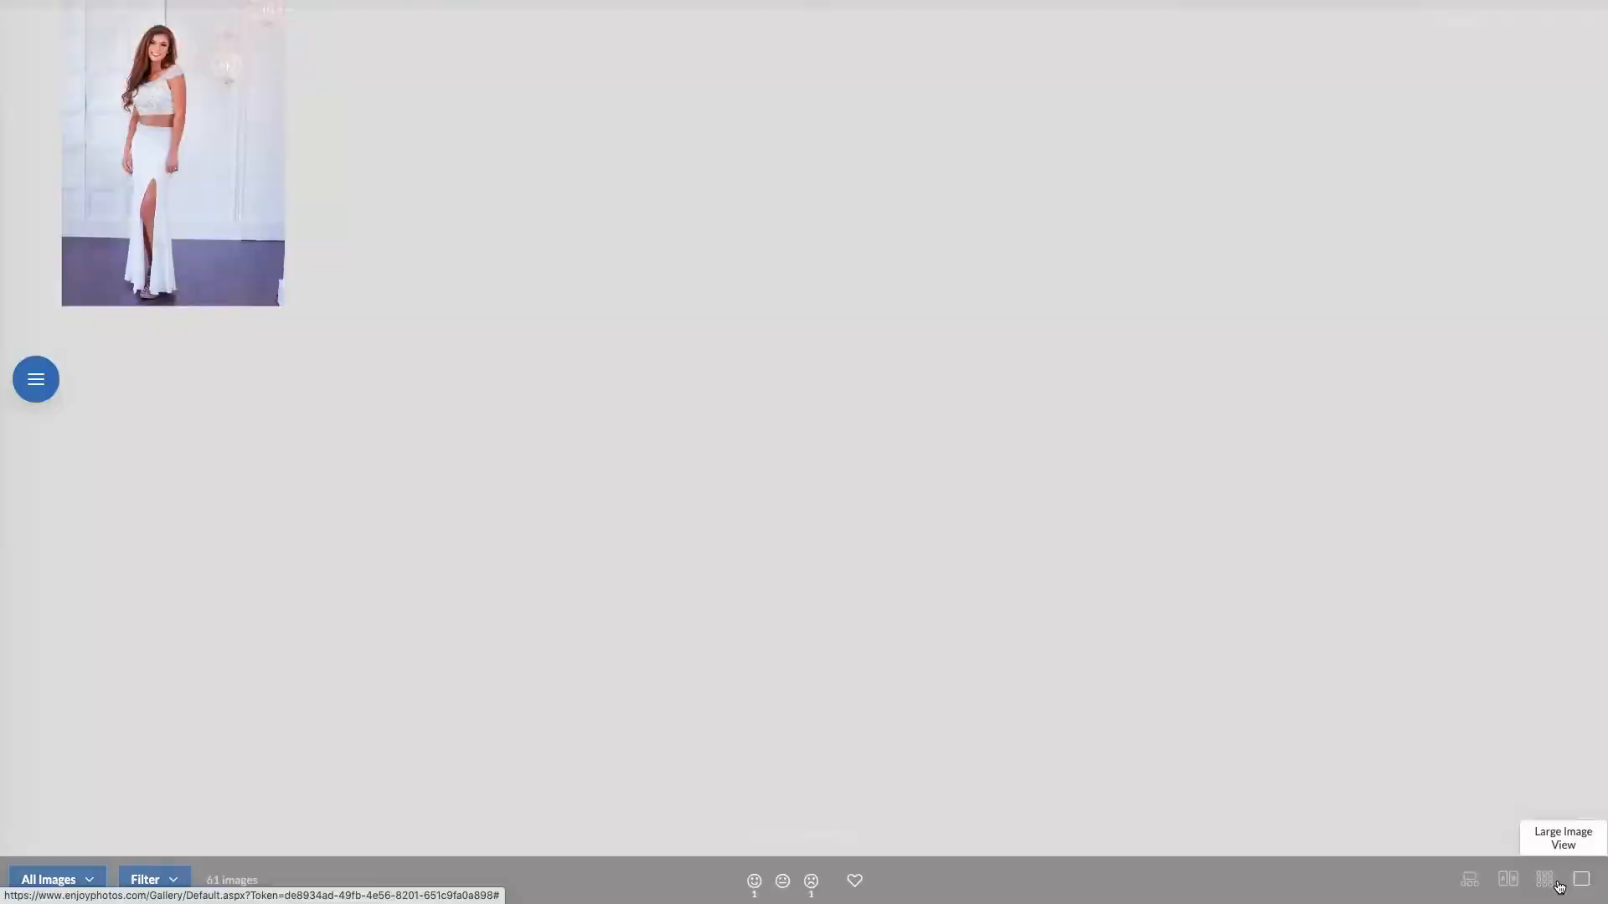
click(1577, 462)
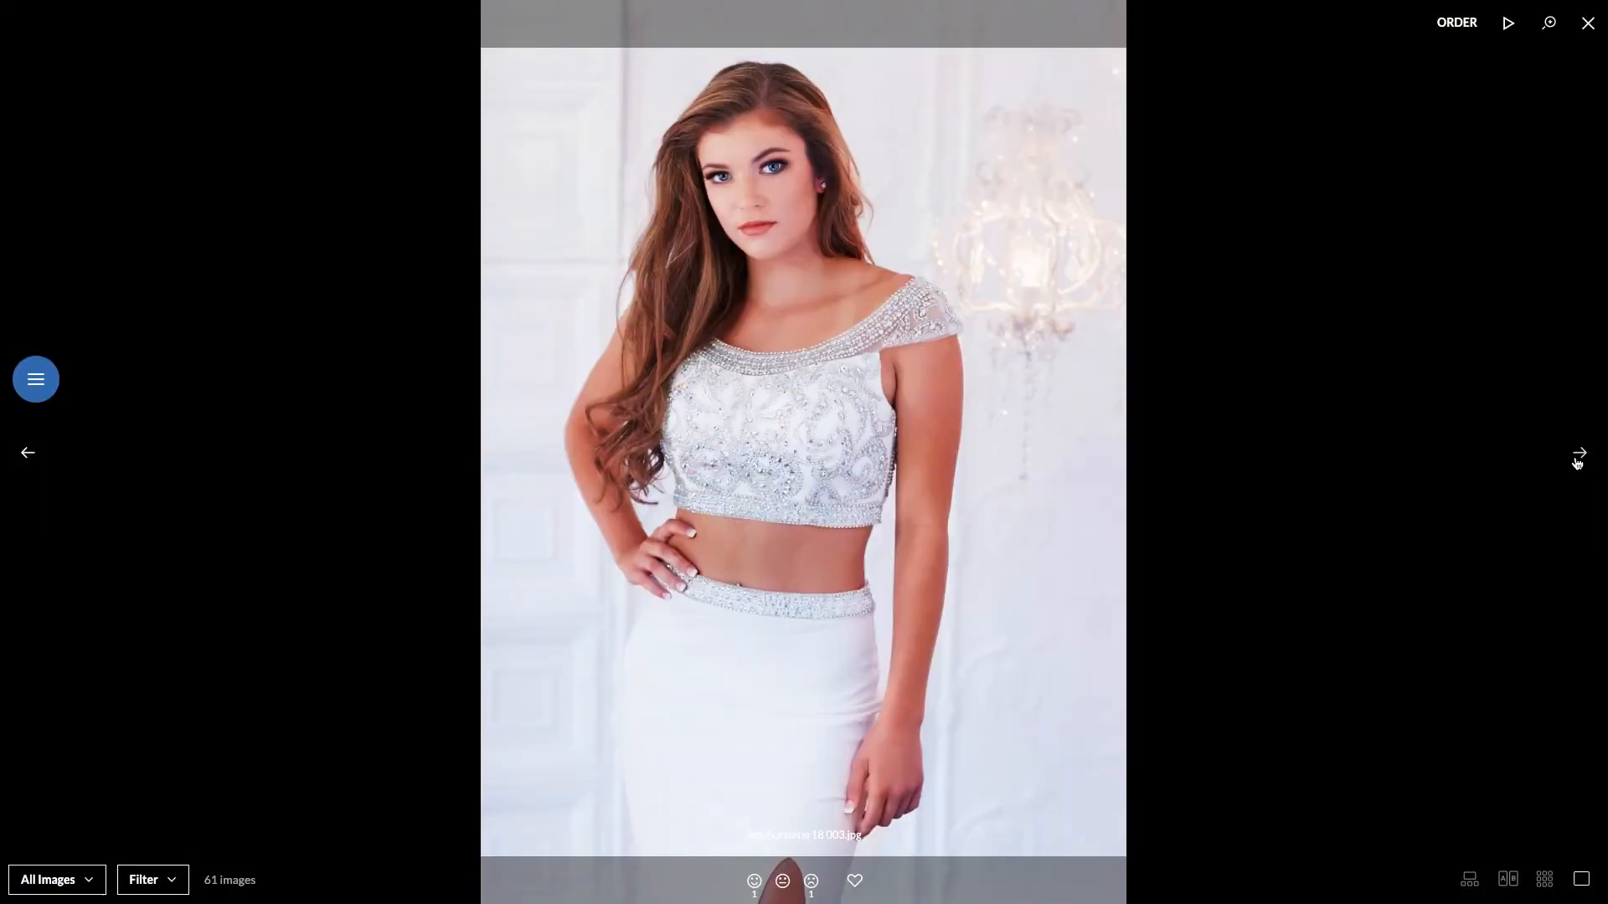
click(1577, 462)
click(1577, 462)
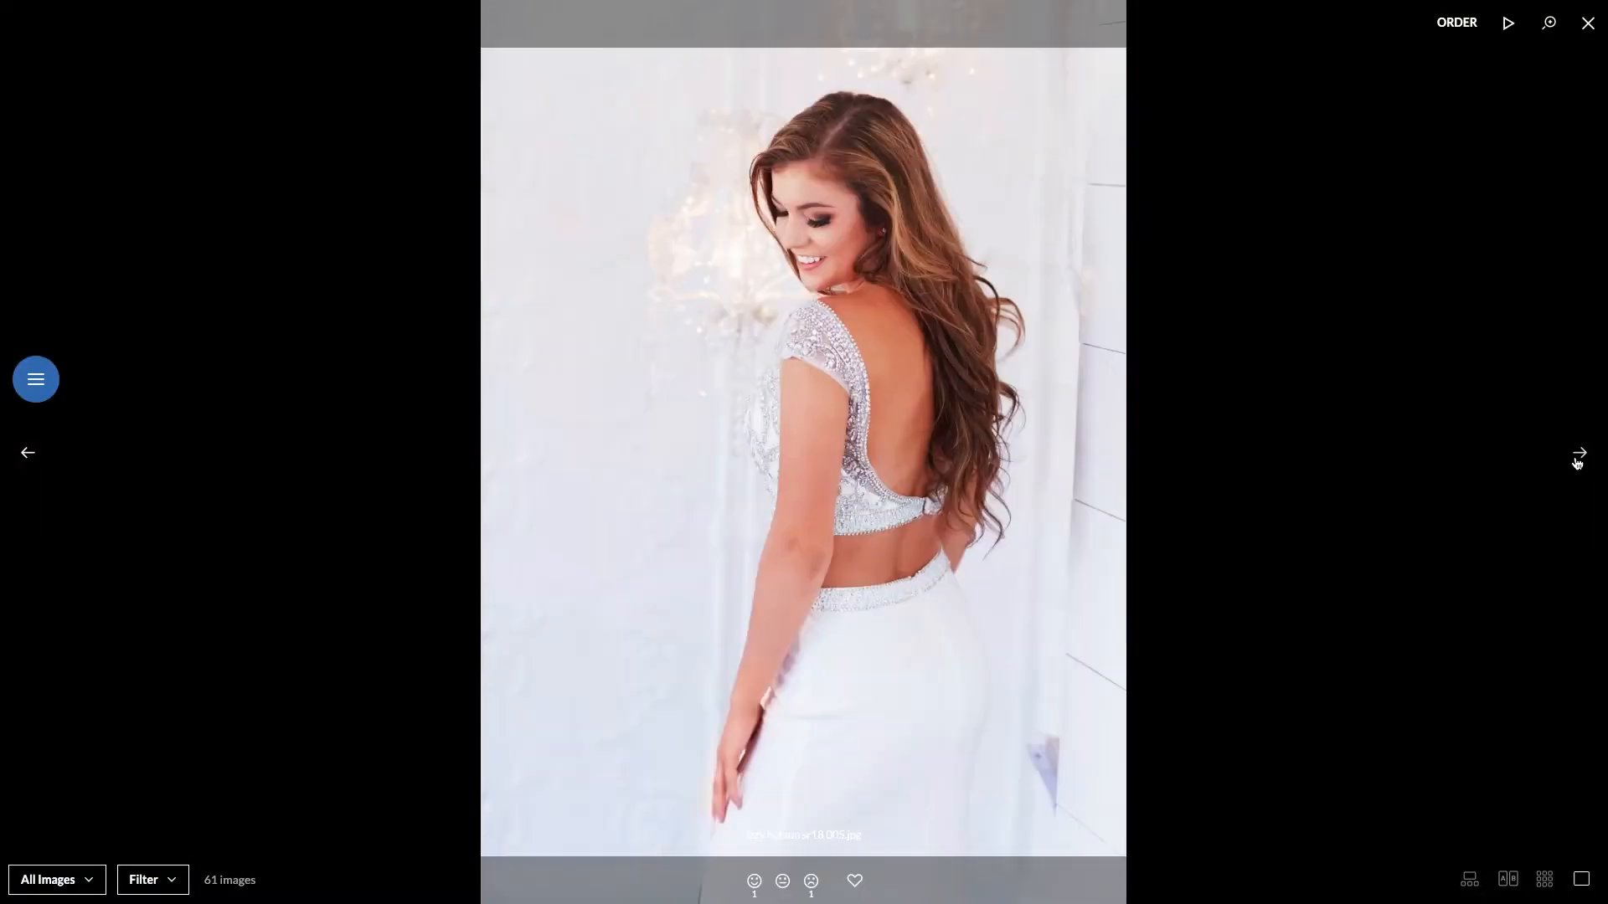
click(1577, 462)
click(1577, 462)
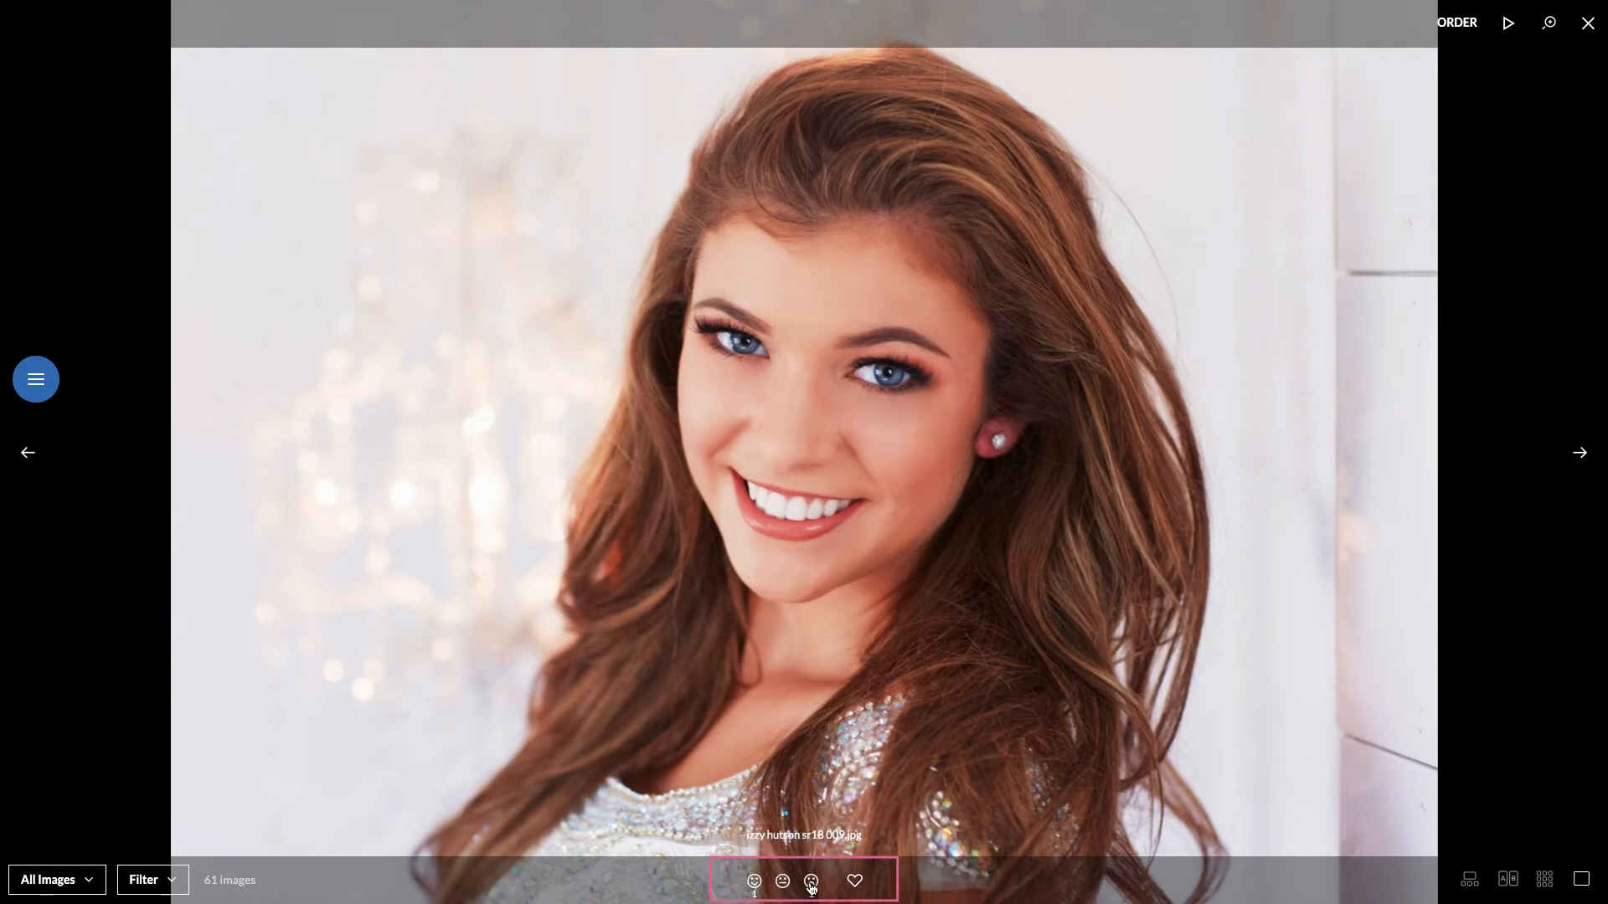
Add the smiling close-up portrait to the Album Prints and Gift Prints favorites folders
click(853, 883)
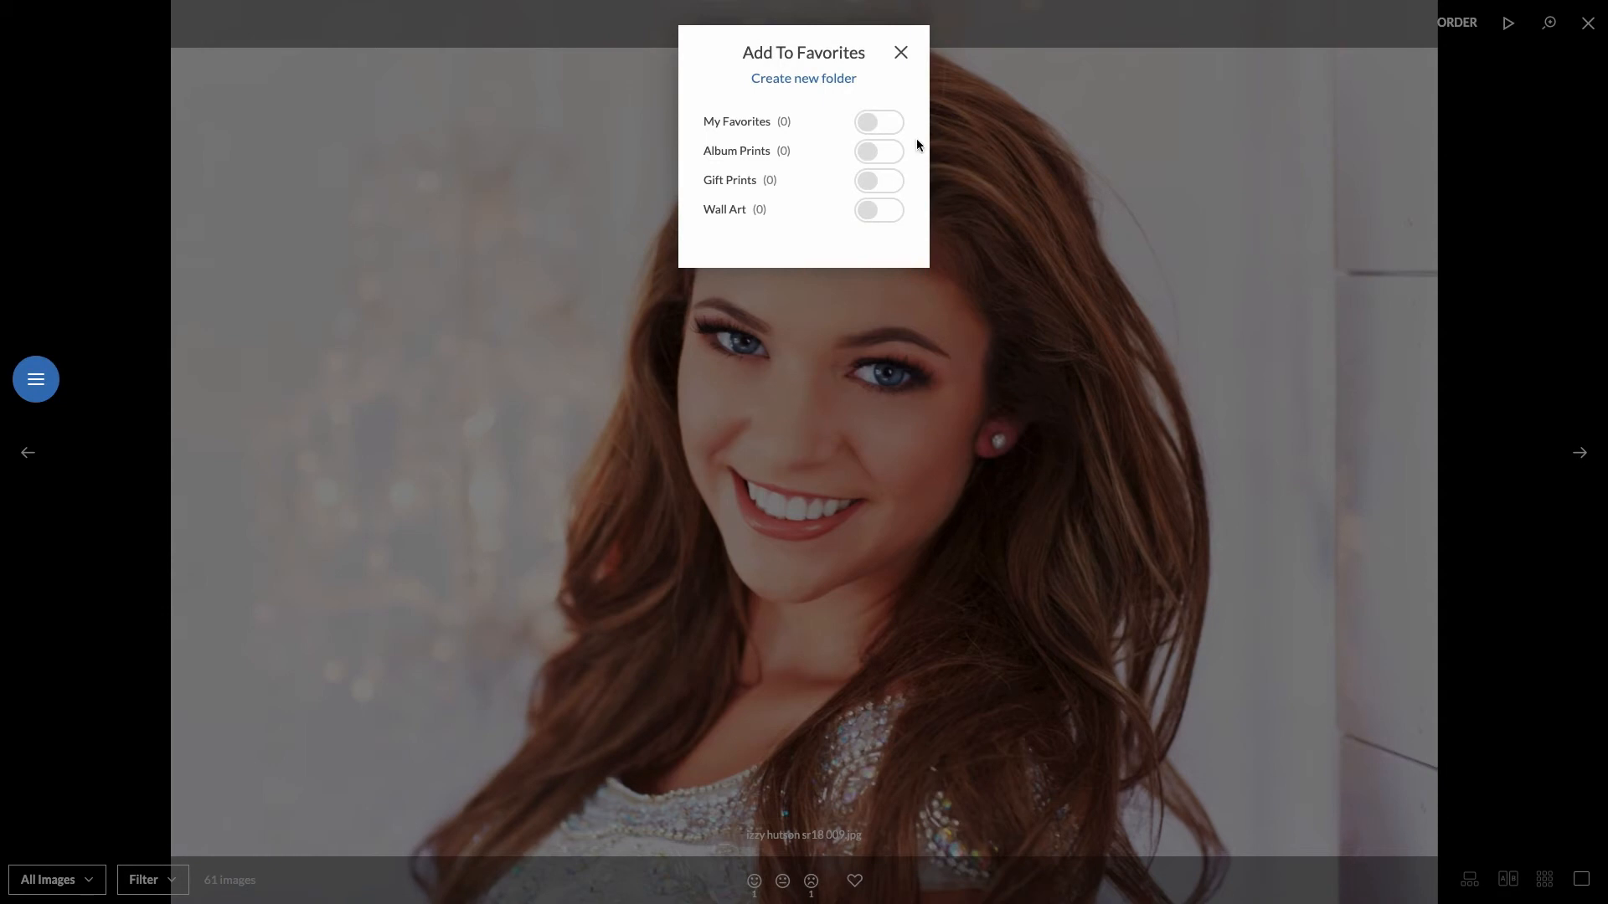
click(862, 154)
click(866, 182)
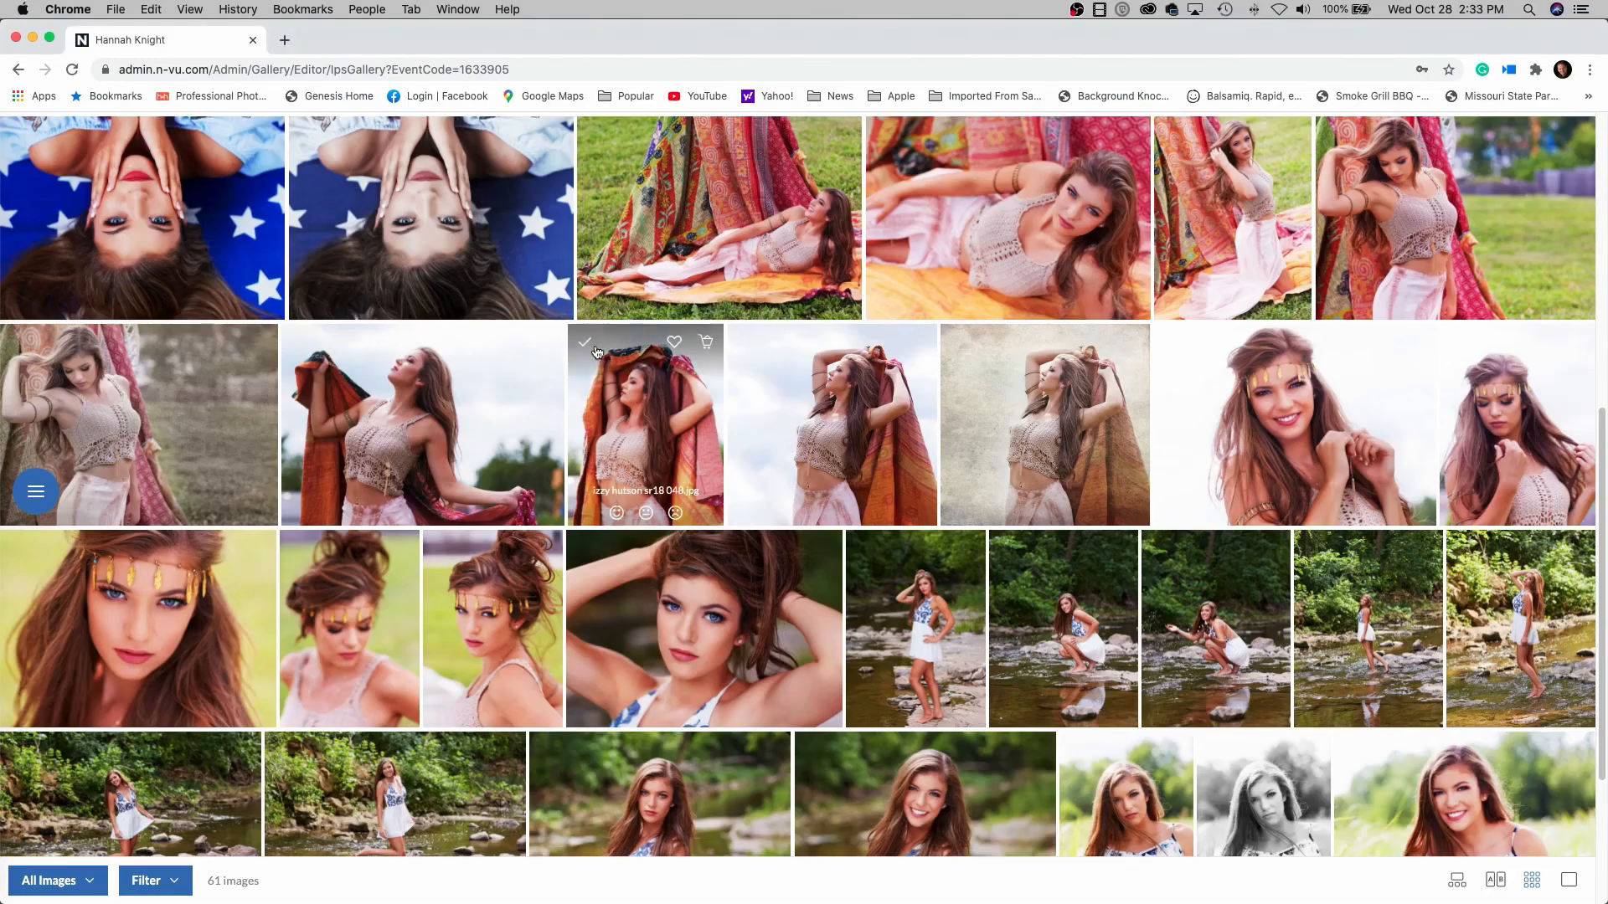
Select the three raised-shawl portraits 048, 050 and 050v and open them side by side in compare view
click(593, 350)
click(749, 350)
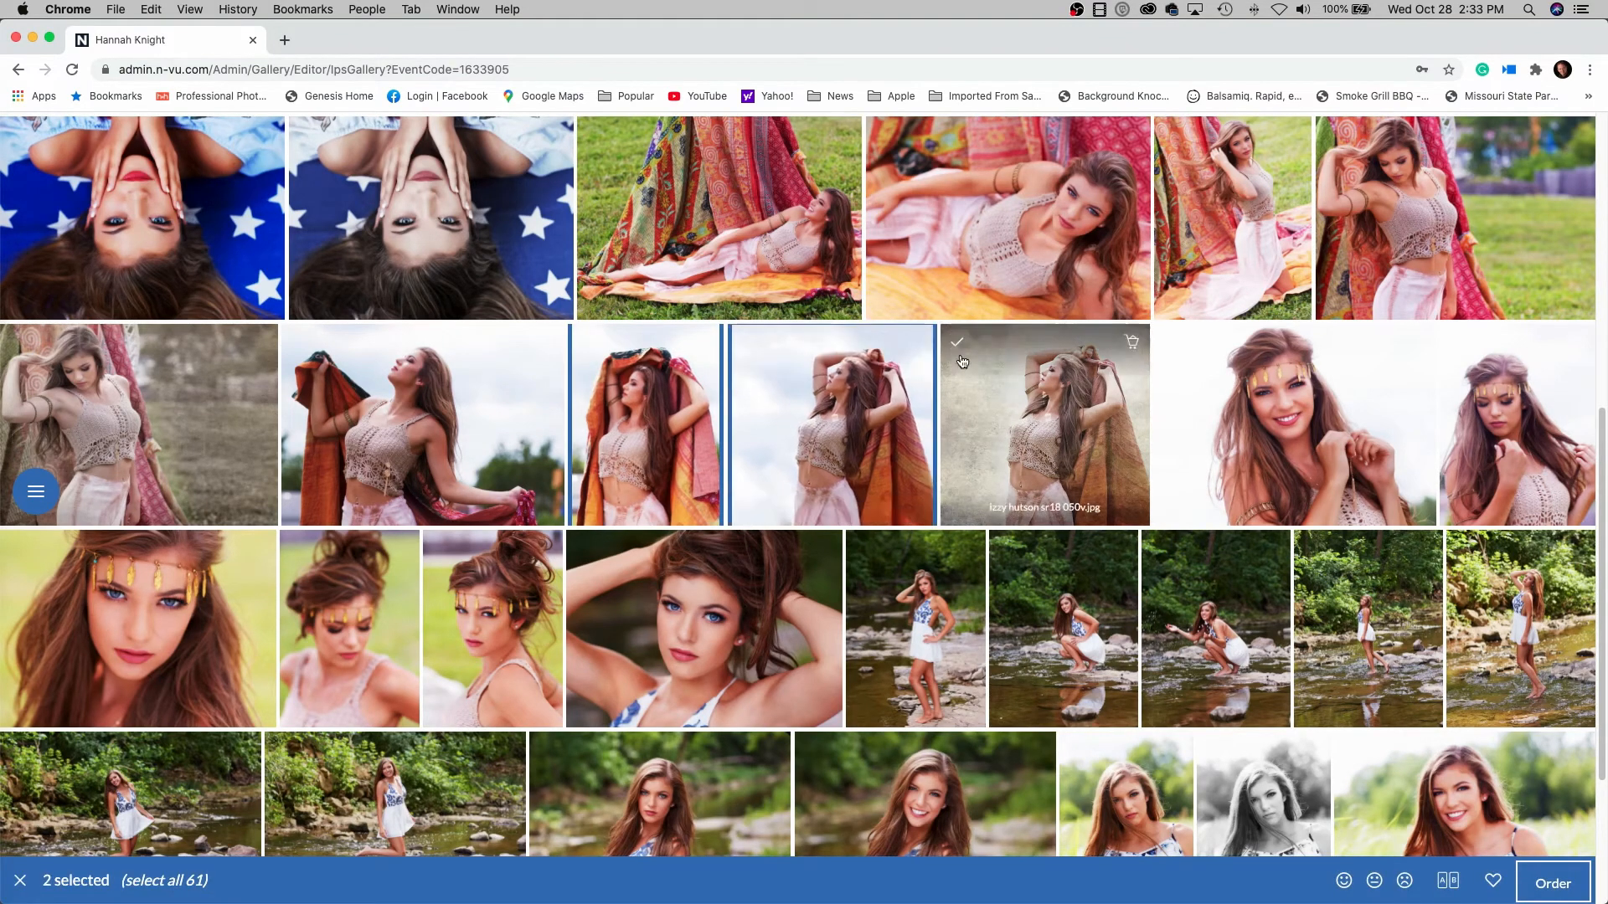
click(960, 347)
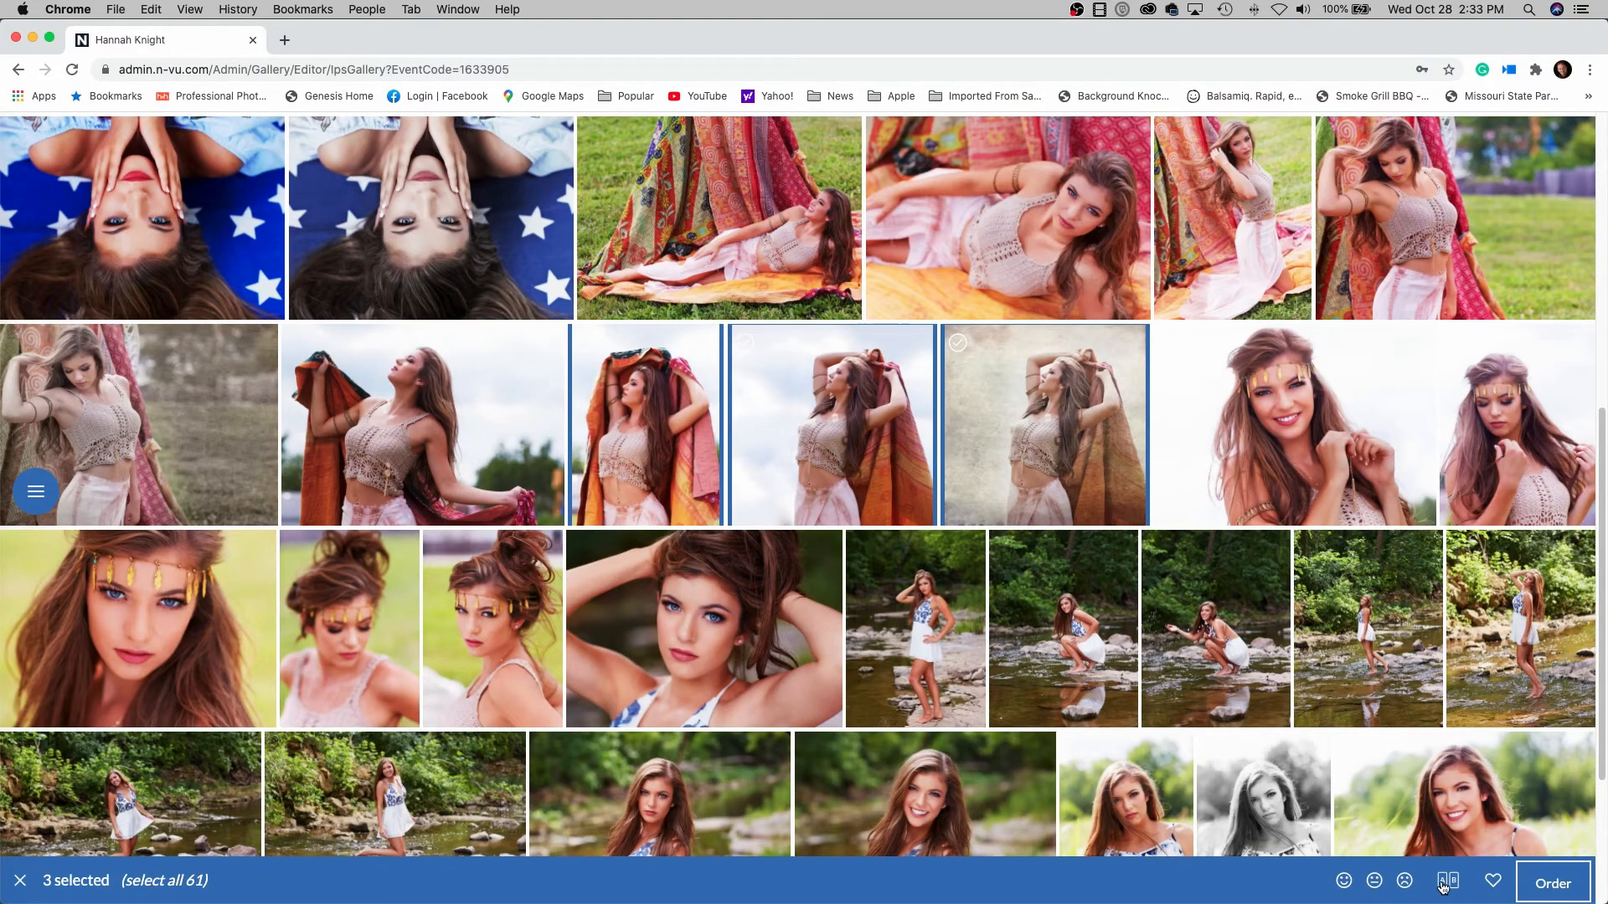
click(1447, 882)
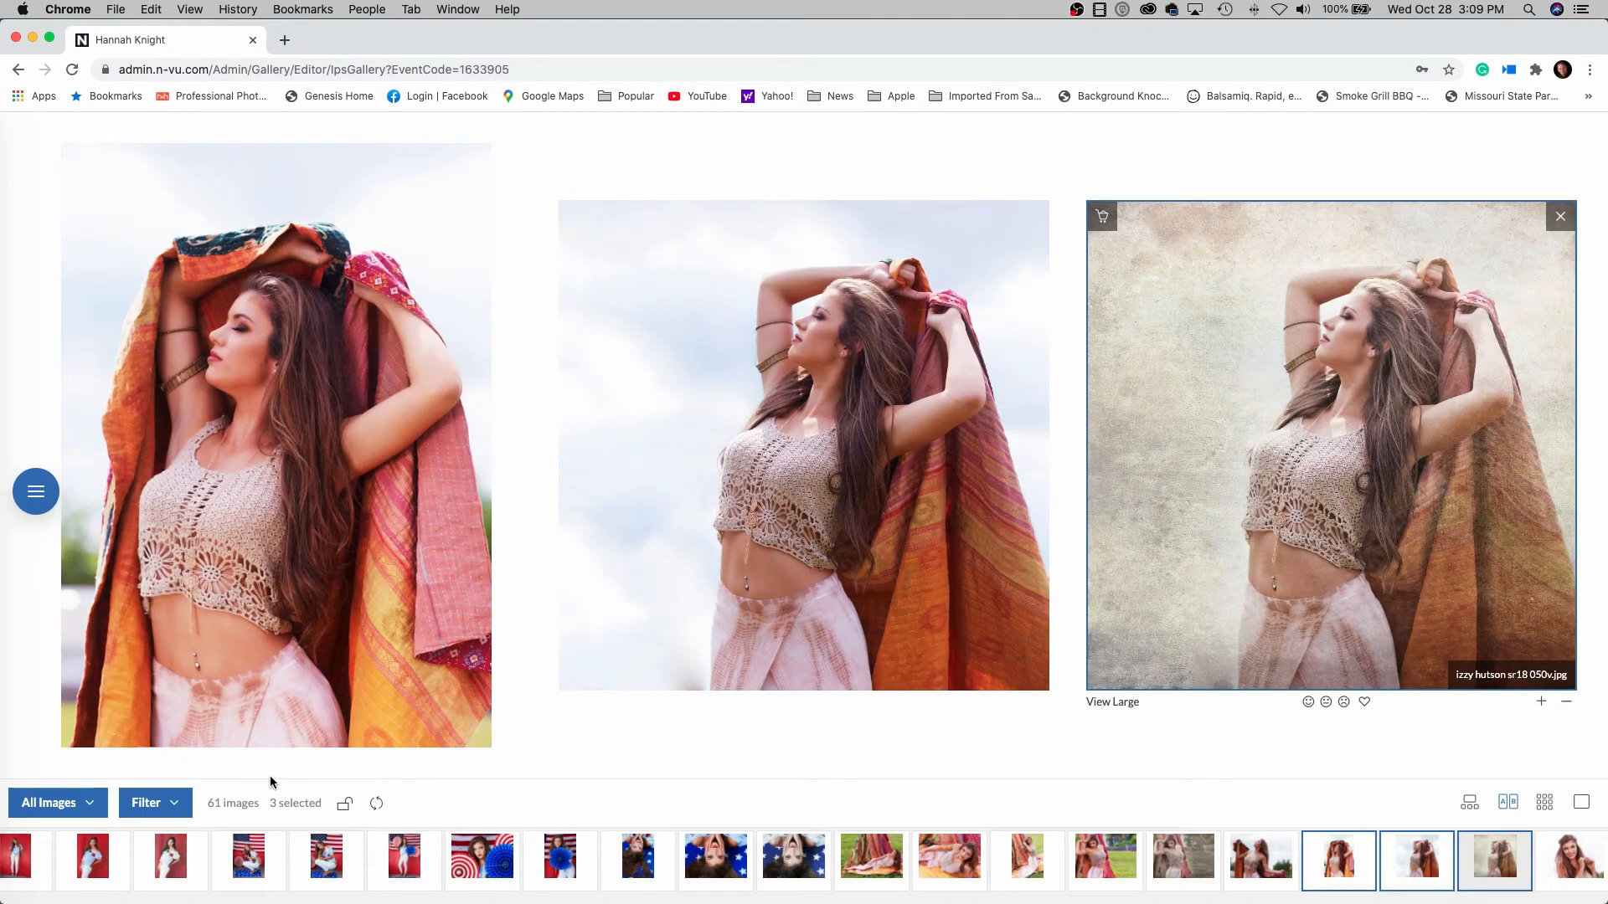
Rate portrait 048 as Maybe and remove it from the comparison
click(270, 759)
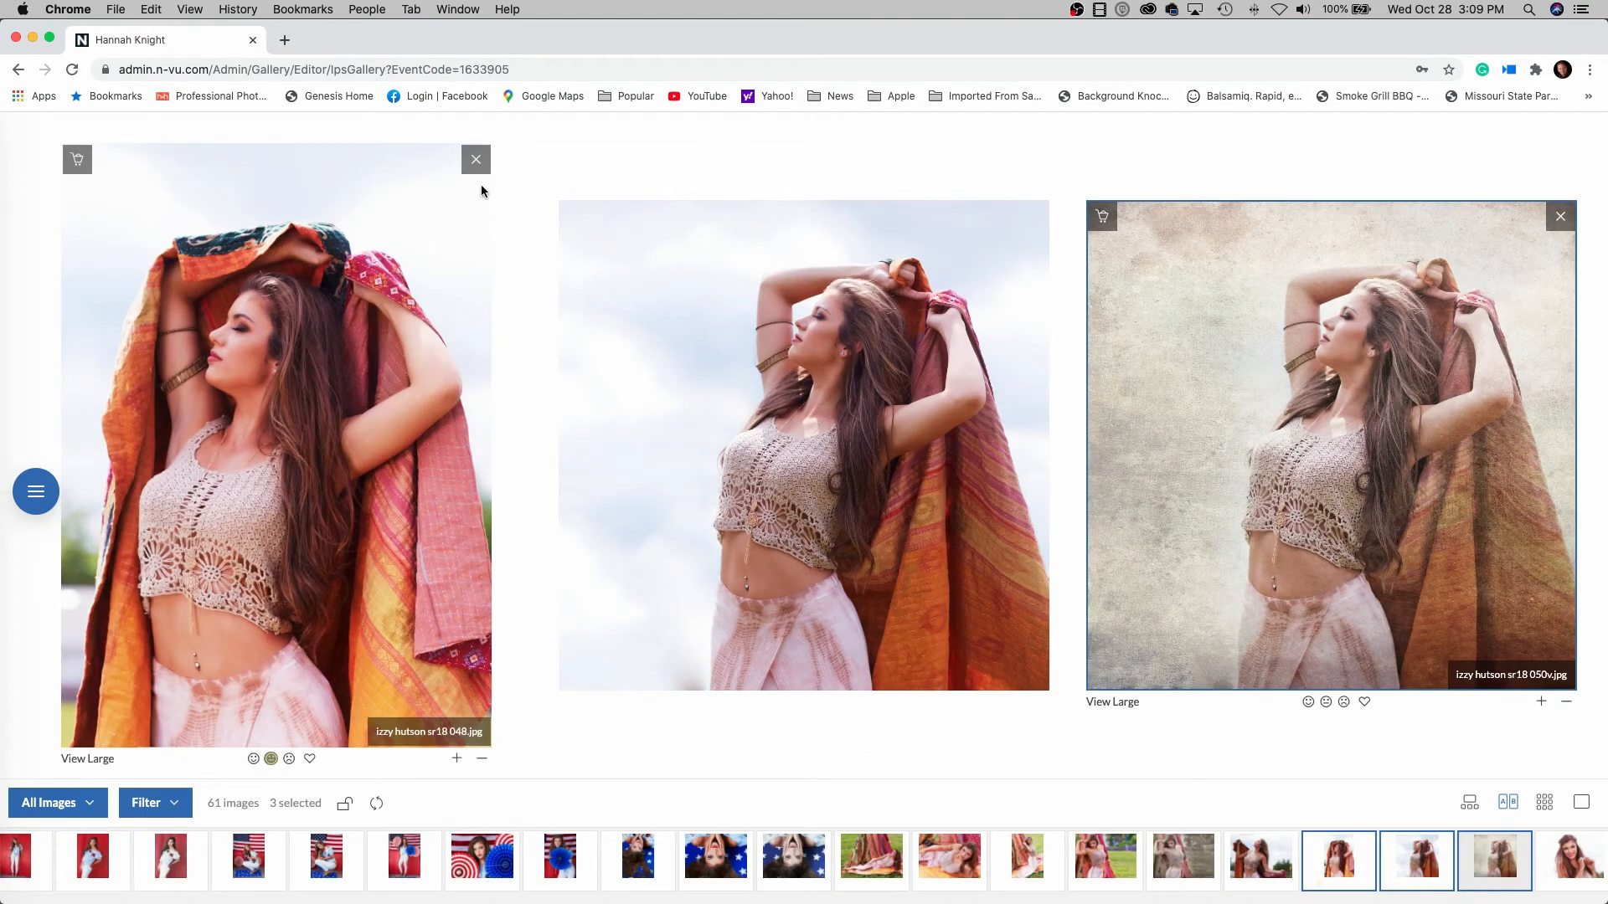
click(476, 161)
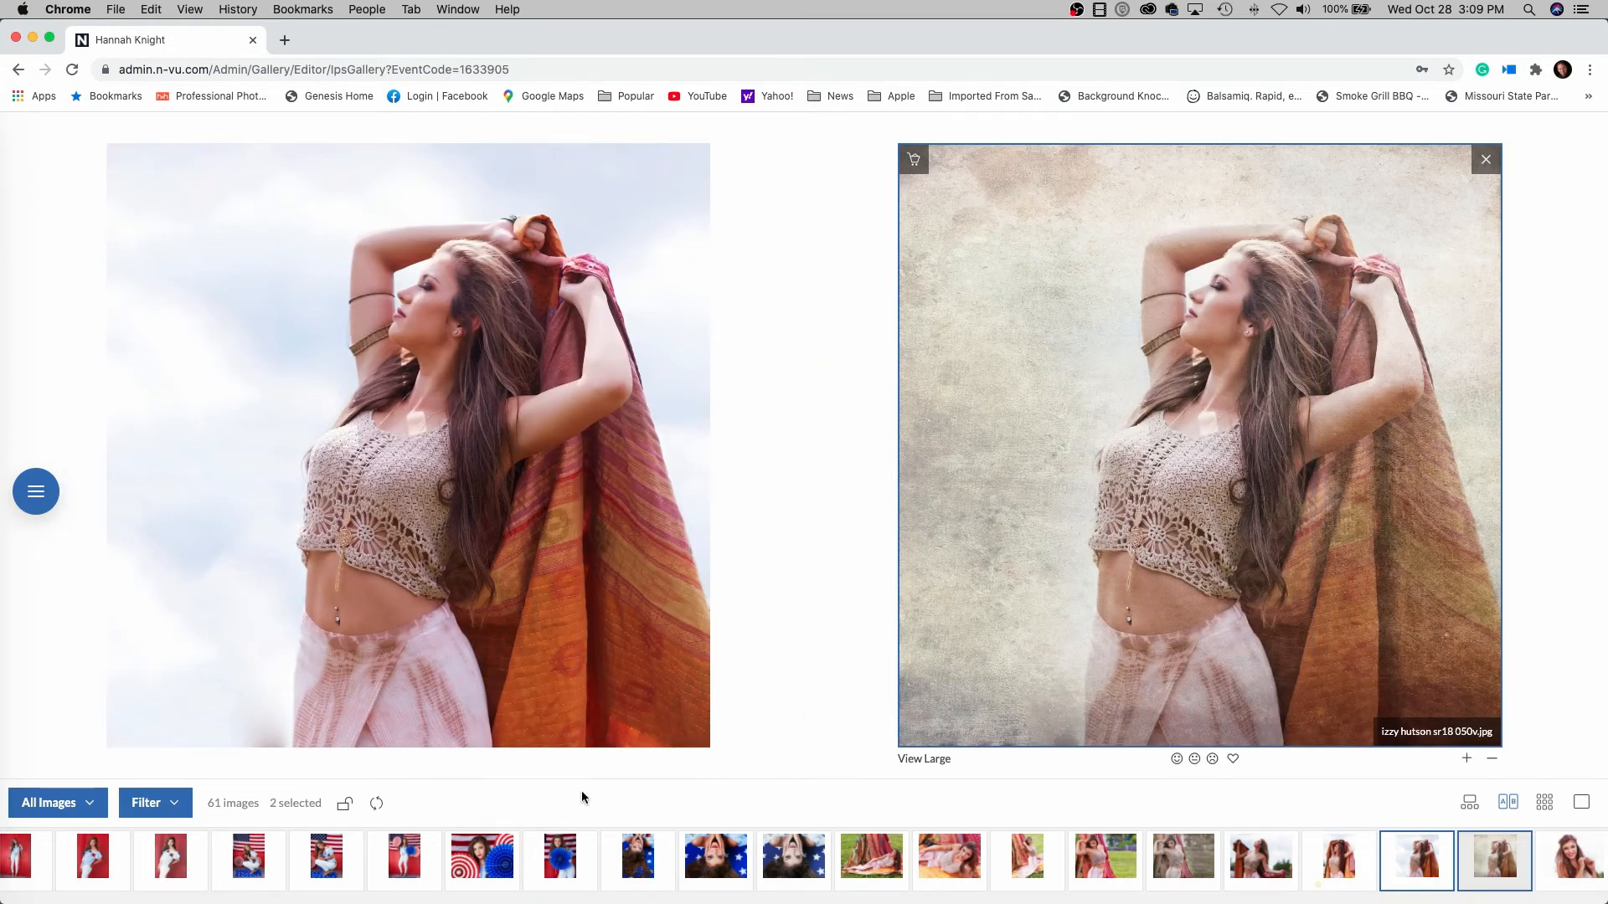
Lock the two compared portraits together, zoom in on the face in both, and rate portrait 050 as Maybe
click(348, 804)
click(670, 761)
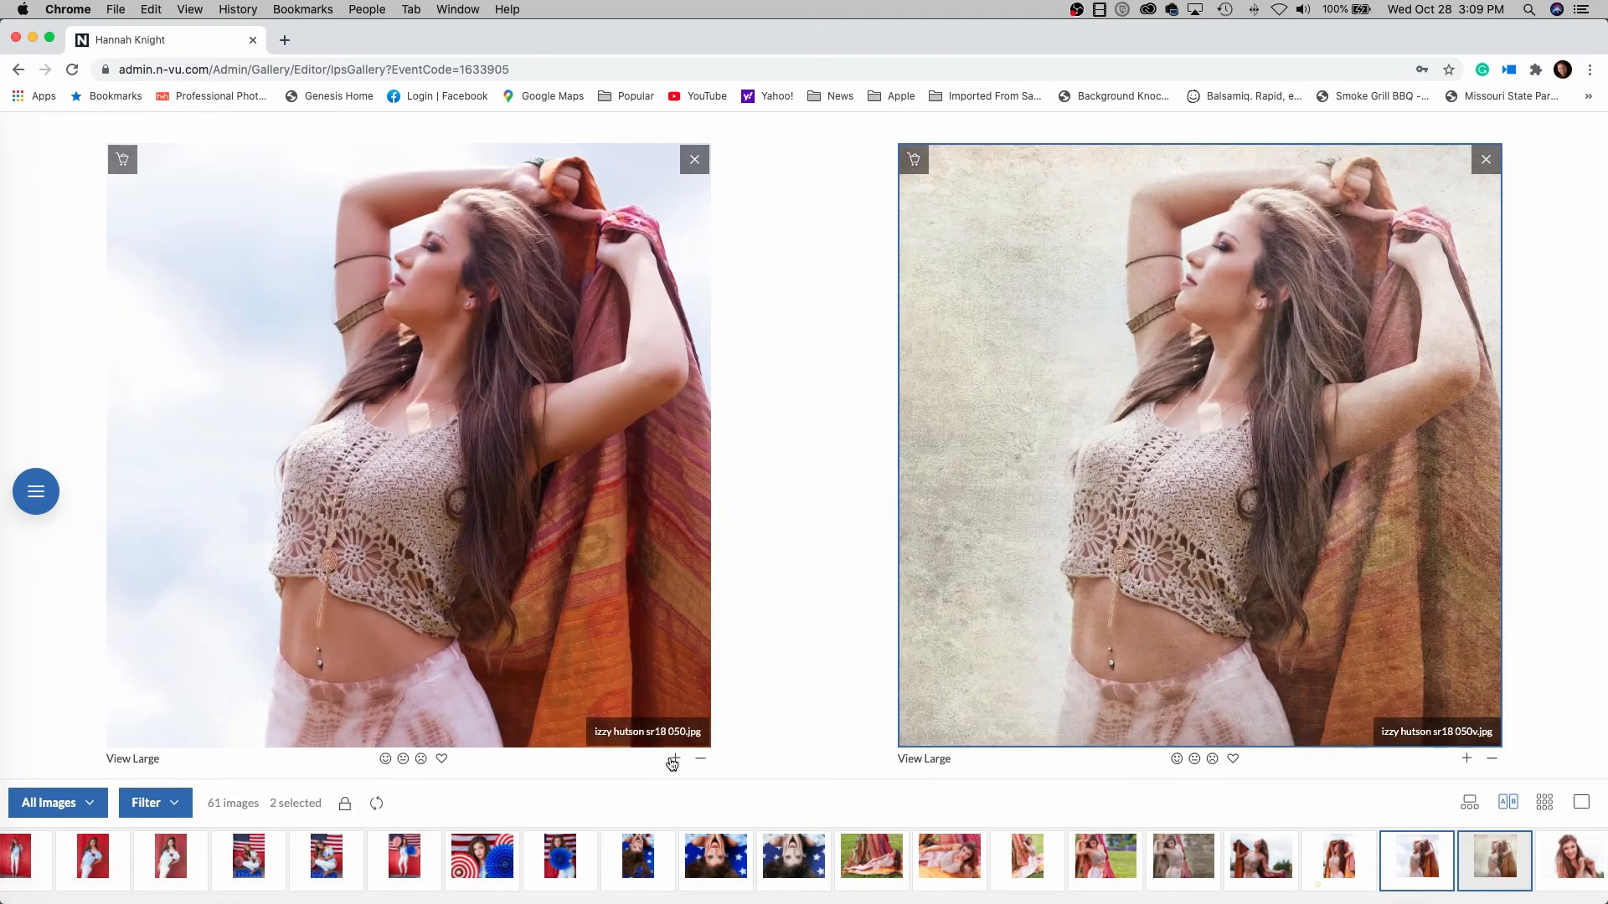
click(670, 760)
click(671, 760)
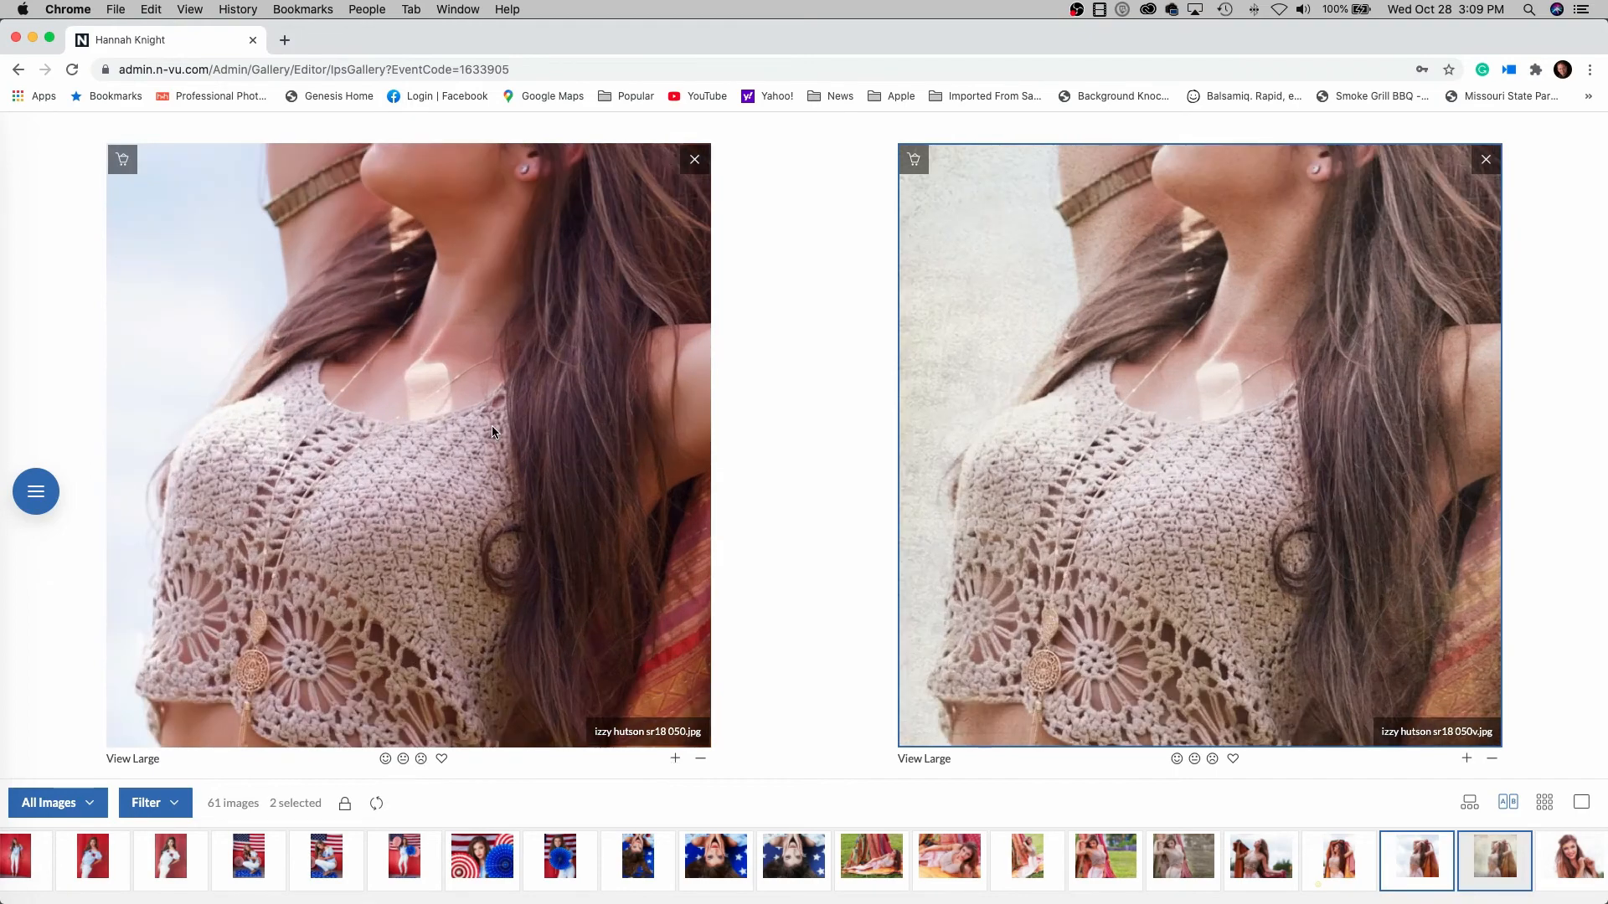
drag(490, 425, 397, 719)
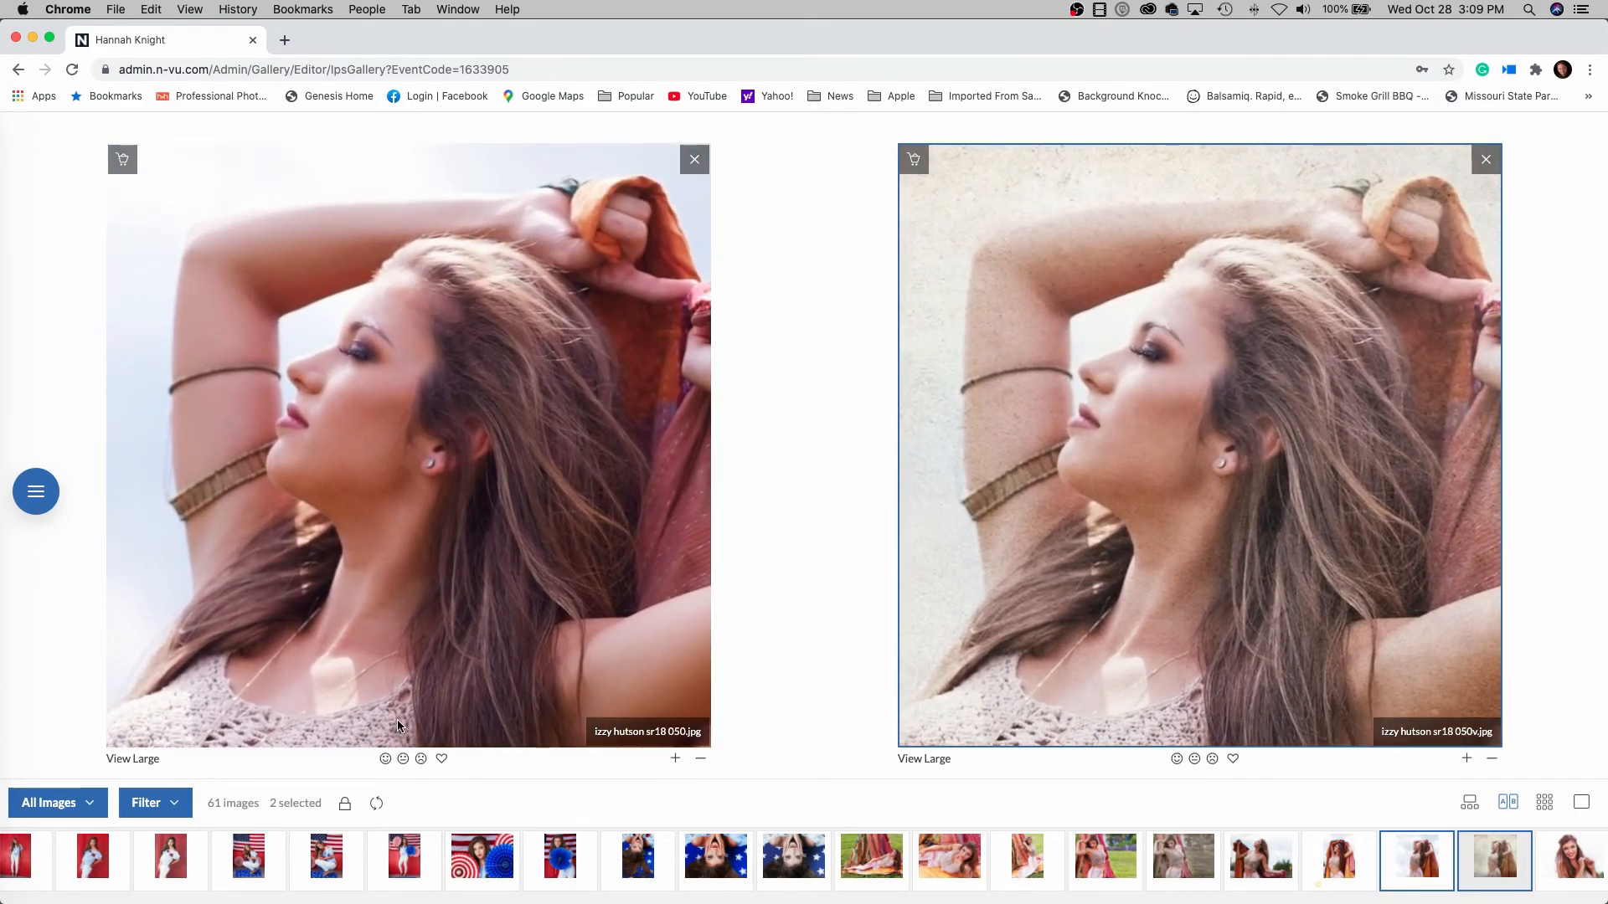
click(403, 762)
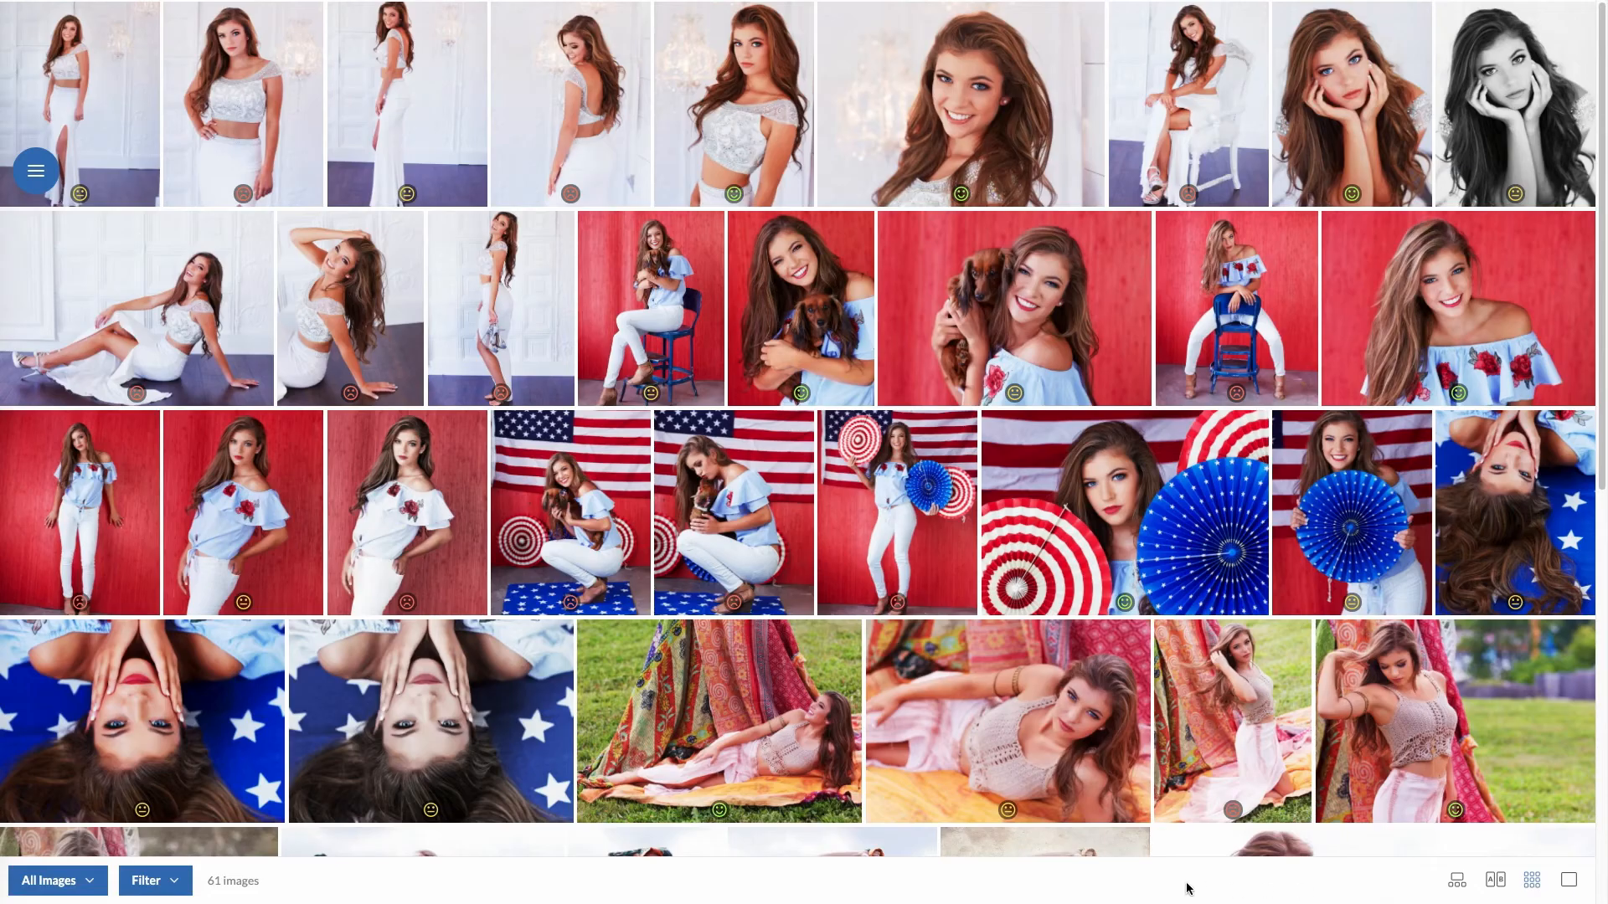
Filter the gallery by the Maybe rating and review the upside-down star-flag portraits in Single Image View
click(173, 882)
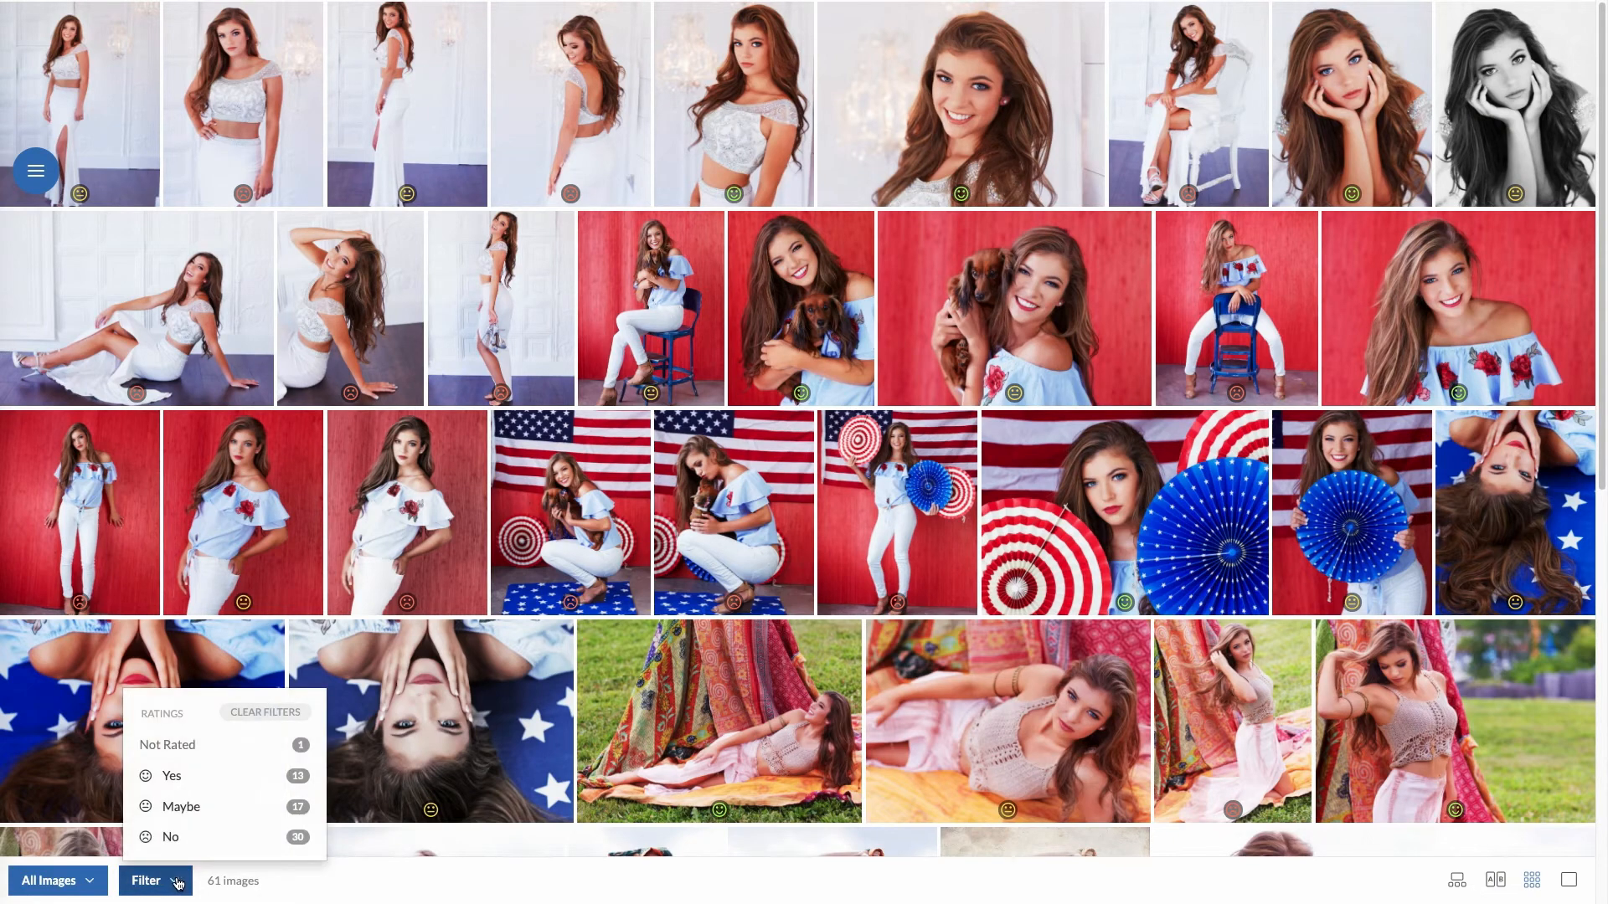
click(181, 807)
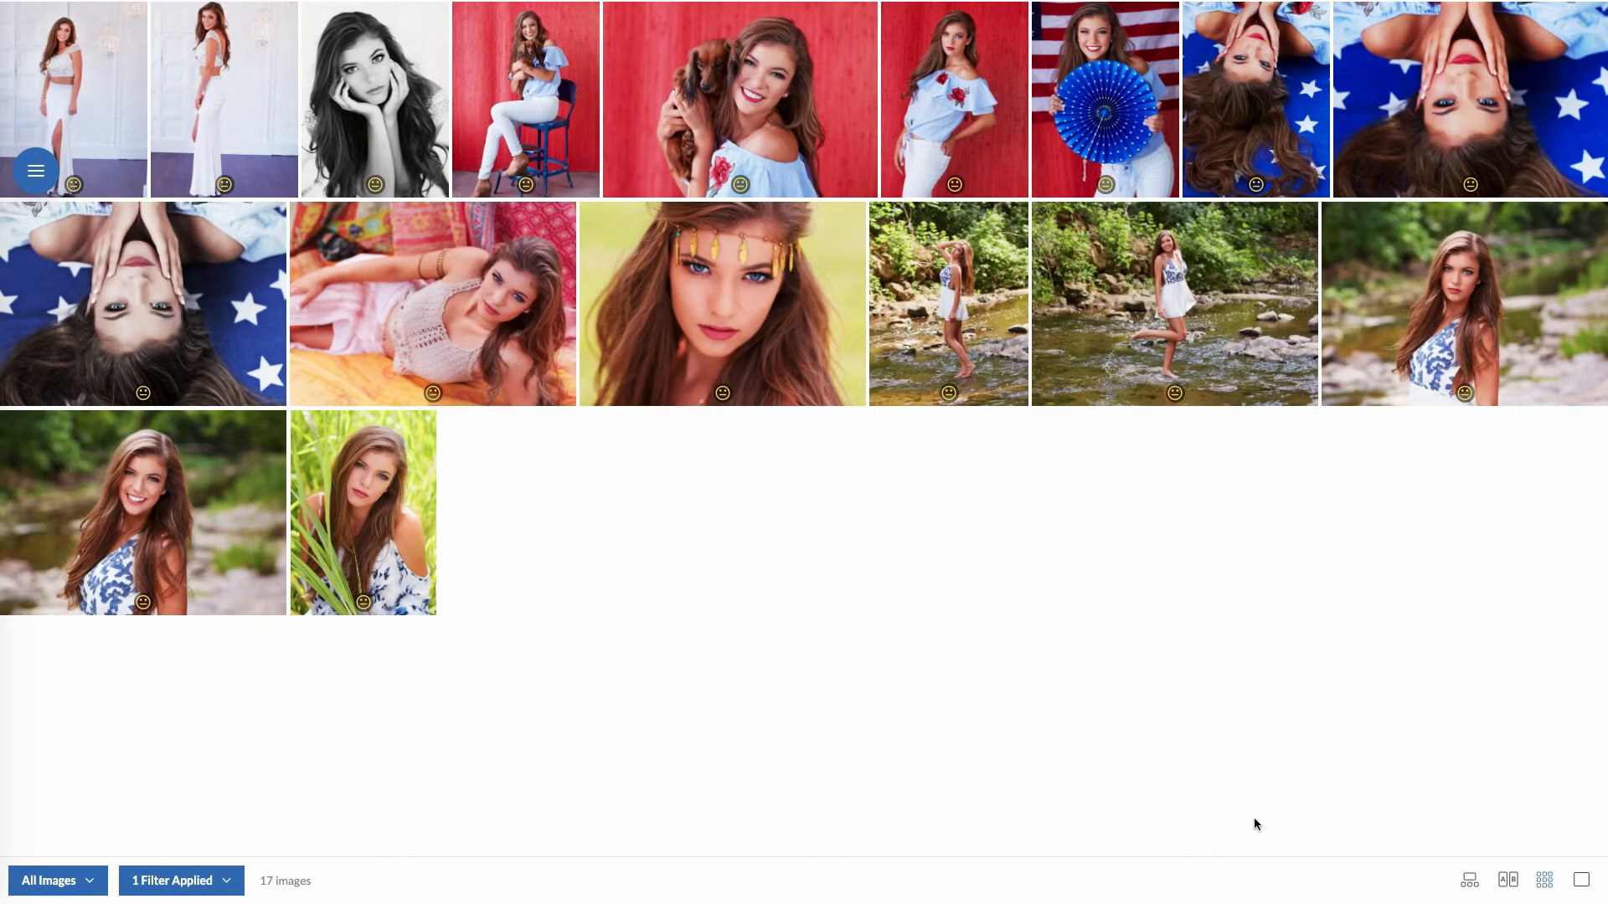
click(1478, 887)
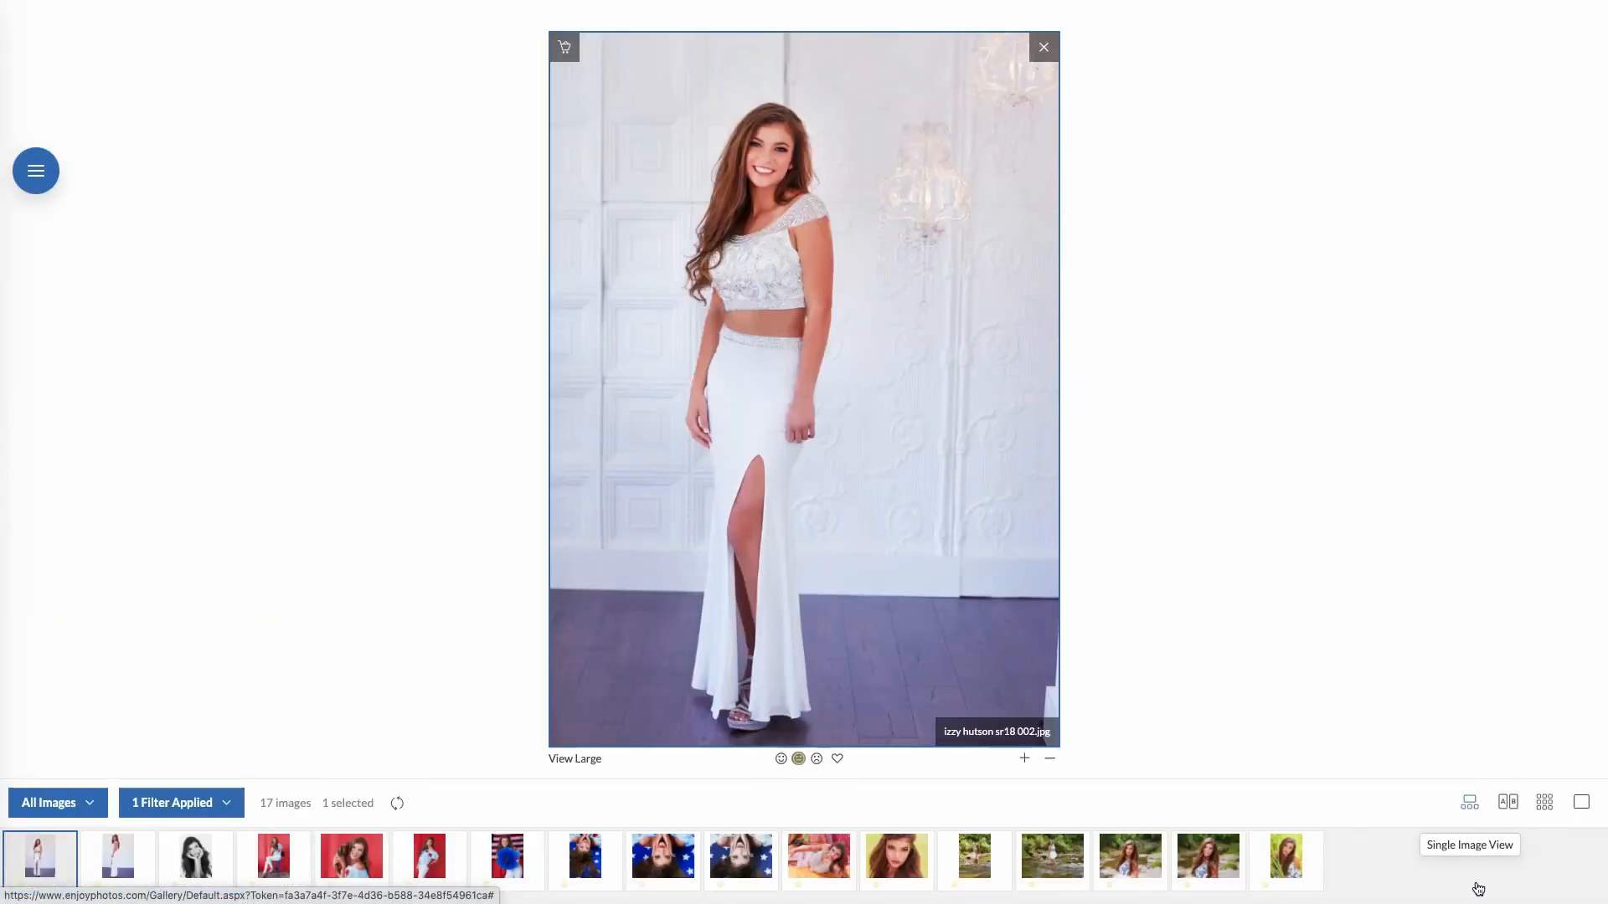
click(741, 858)
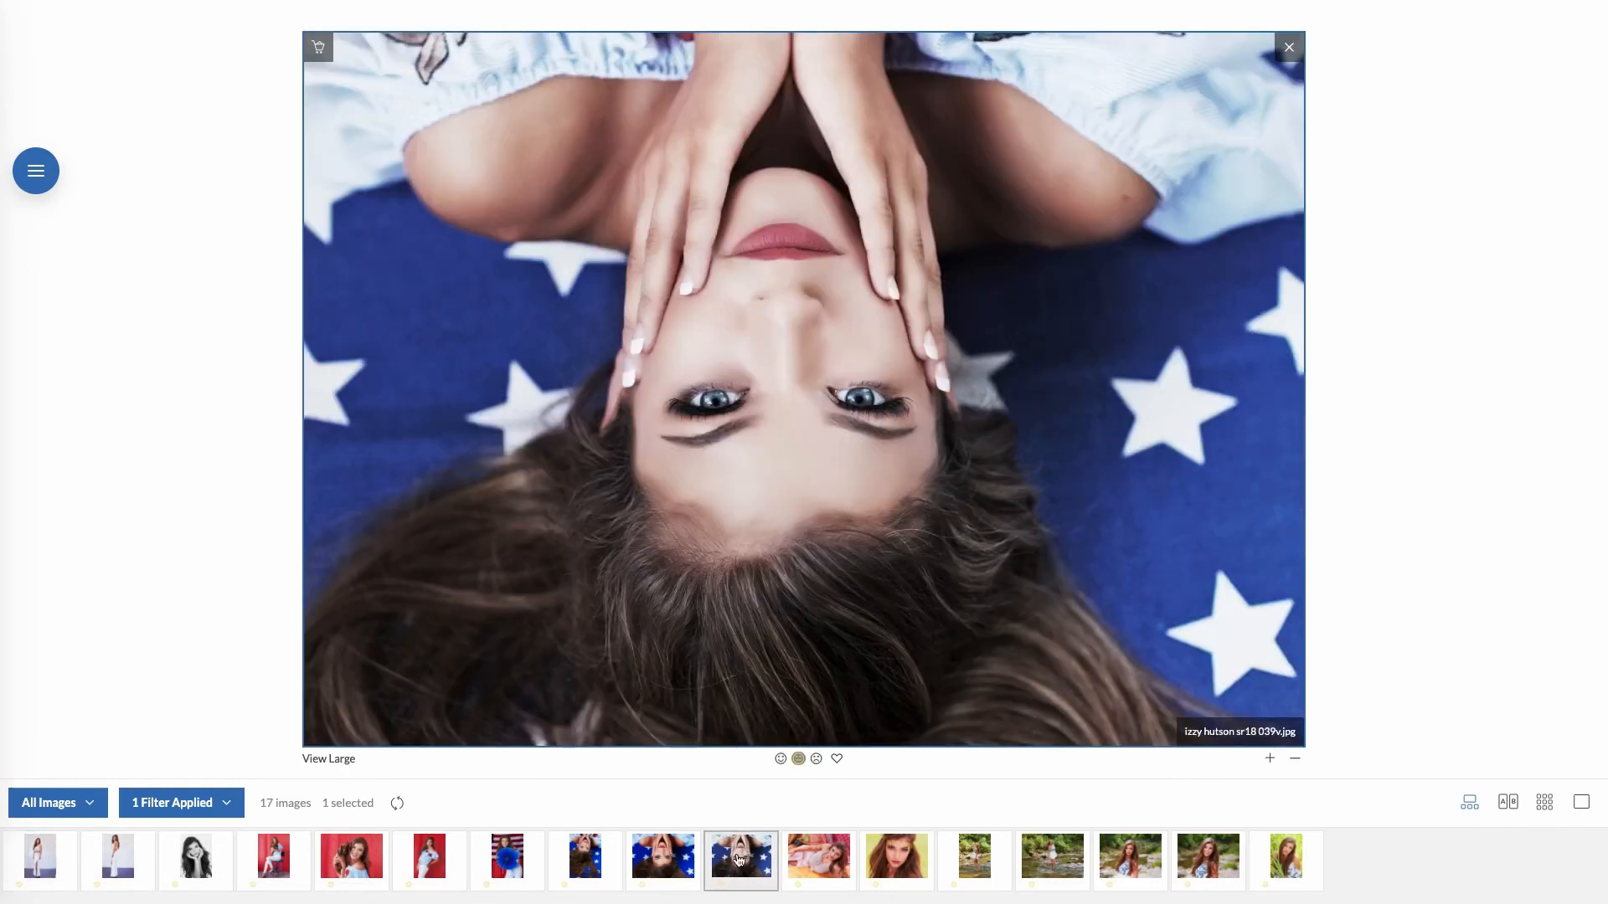
click(656, 867)
click(592, 873)
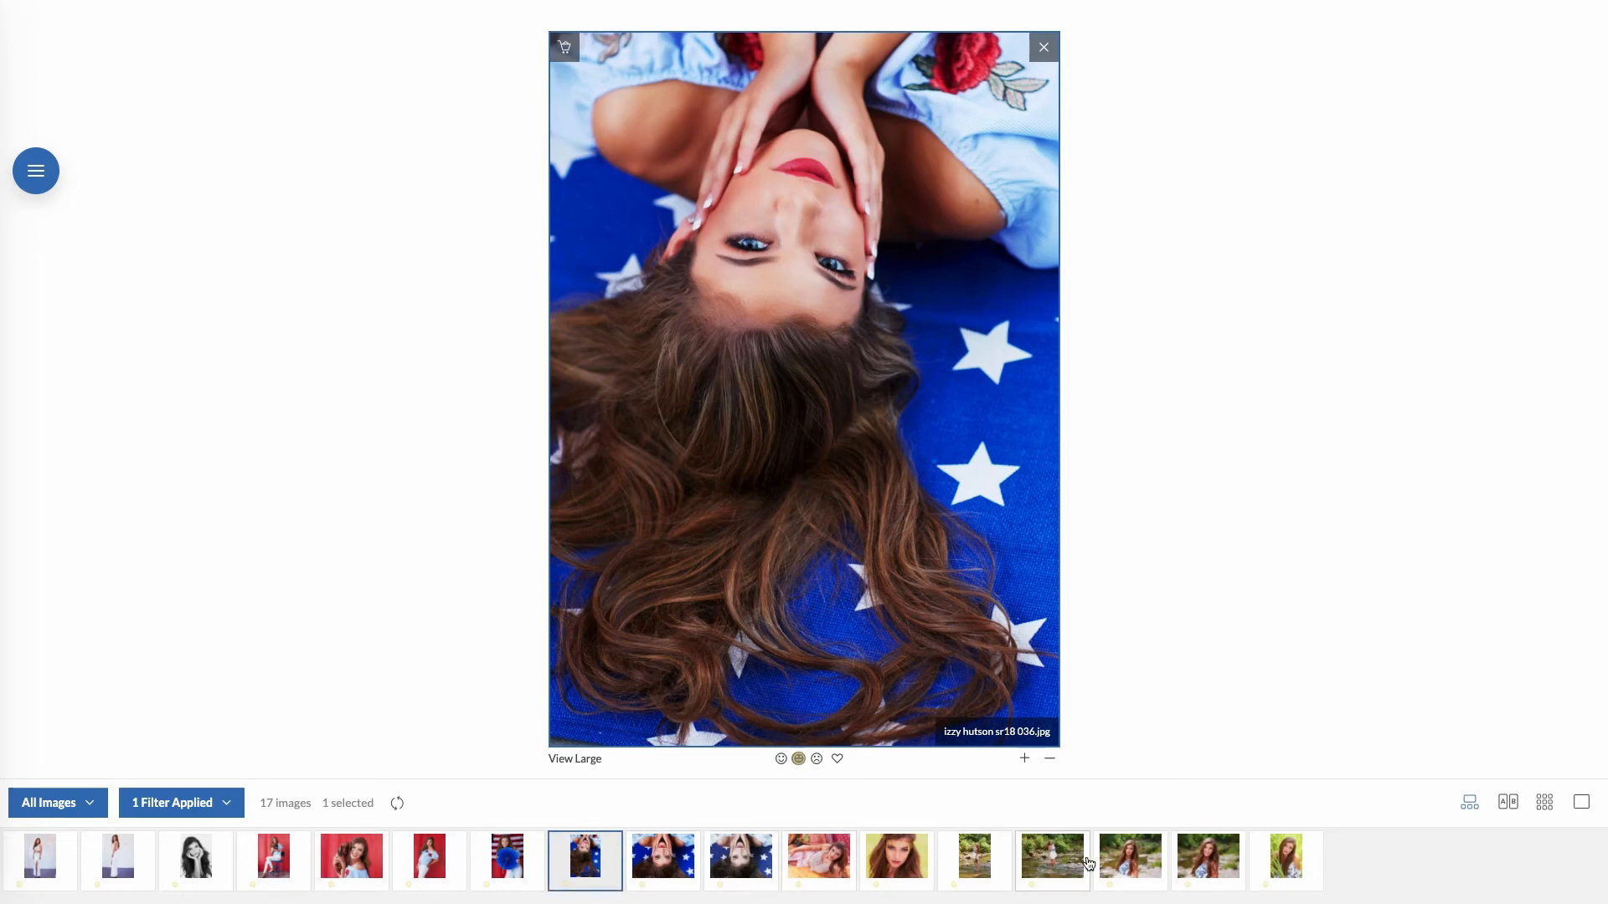
Compare riverside portraits 067 and 068 side by side and rate the smiling portrait 068 as Yes
click(1112, 865)
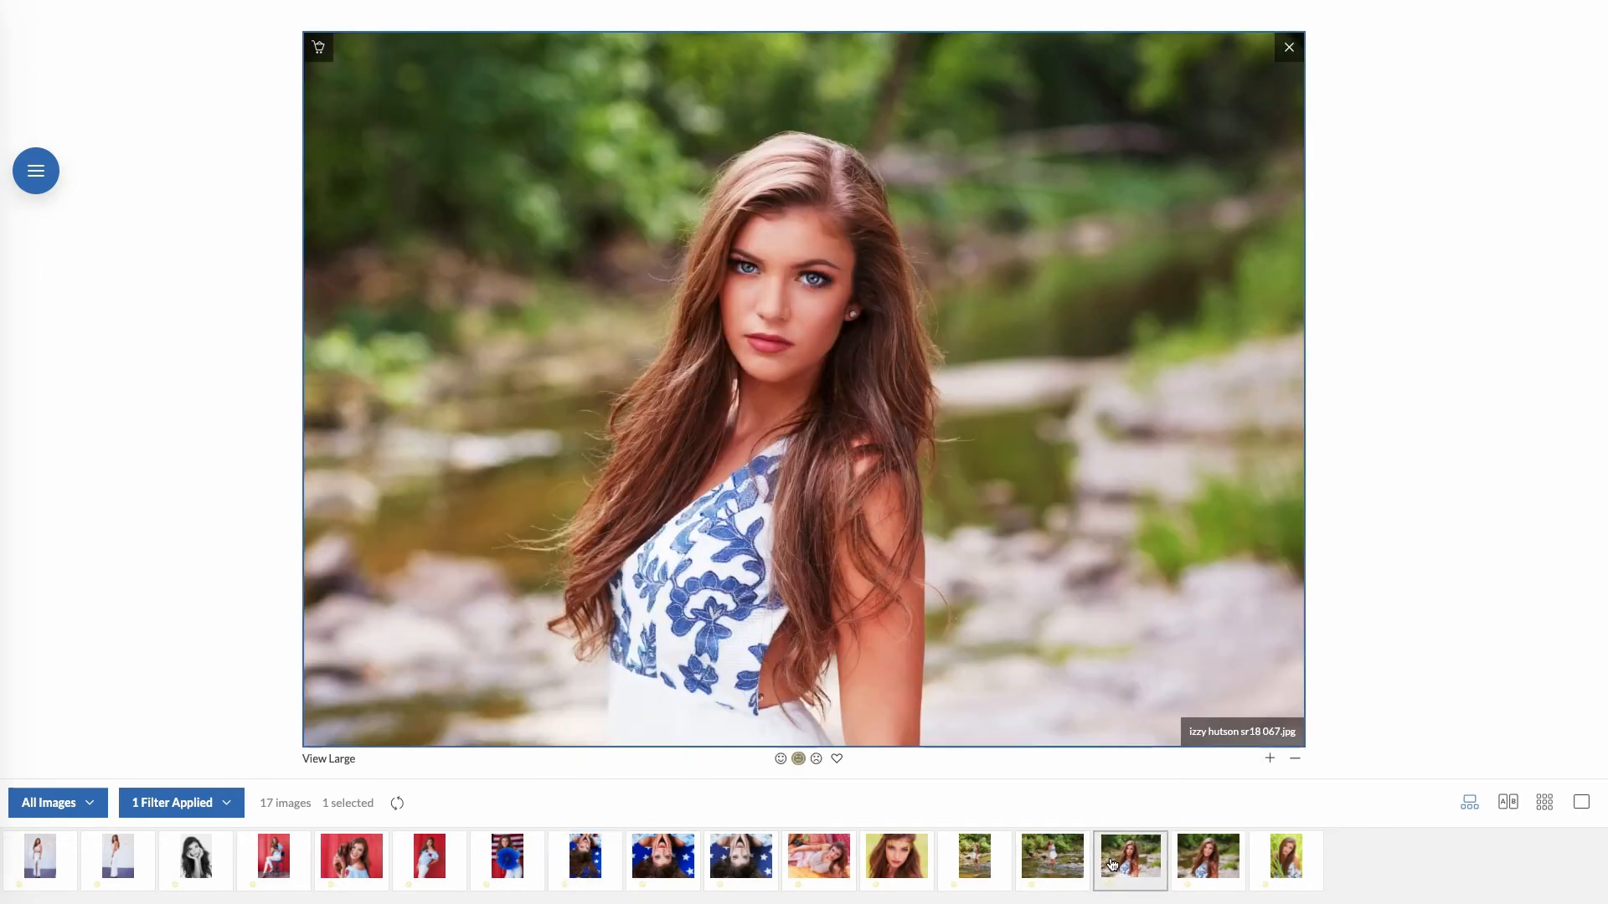
click(1504, 813)
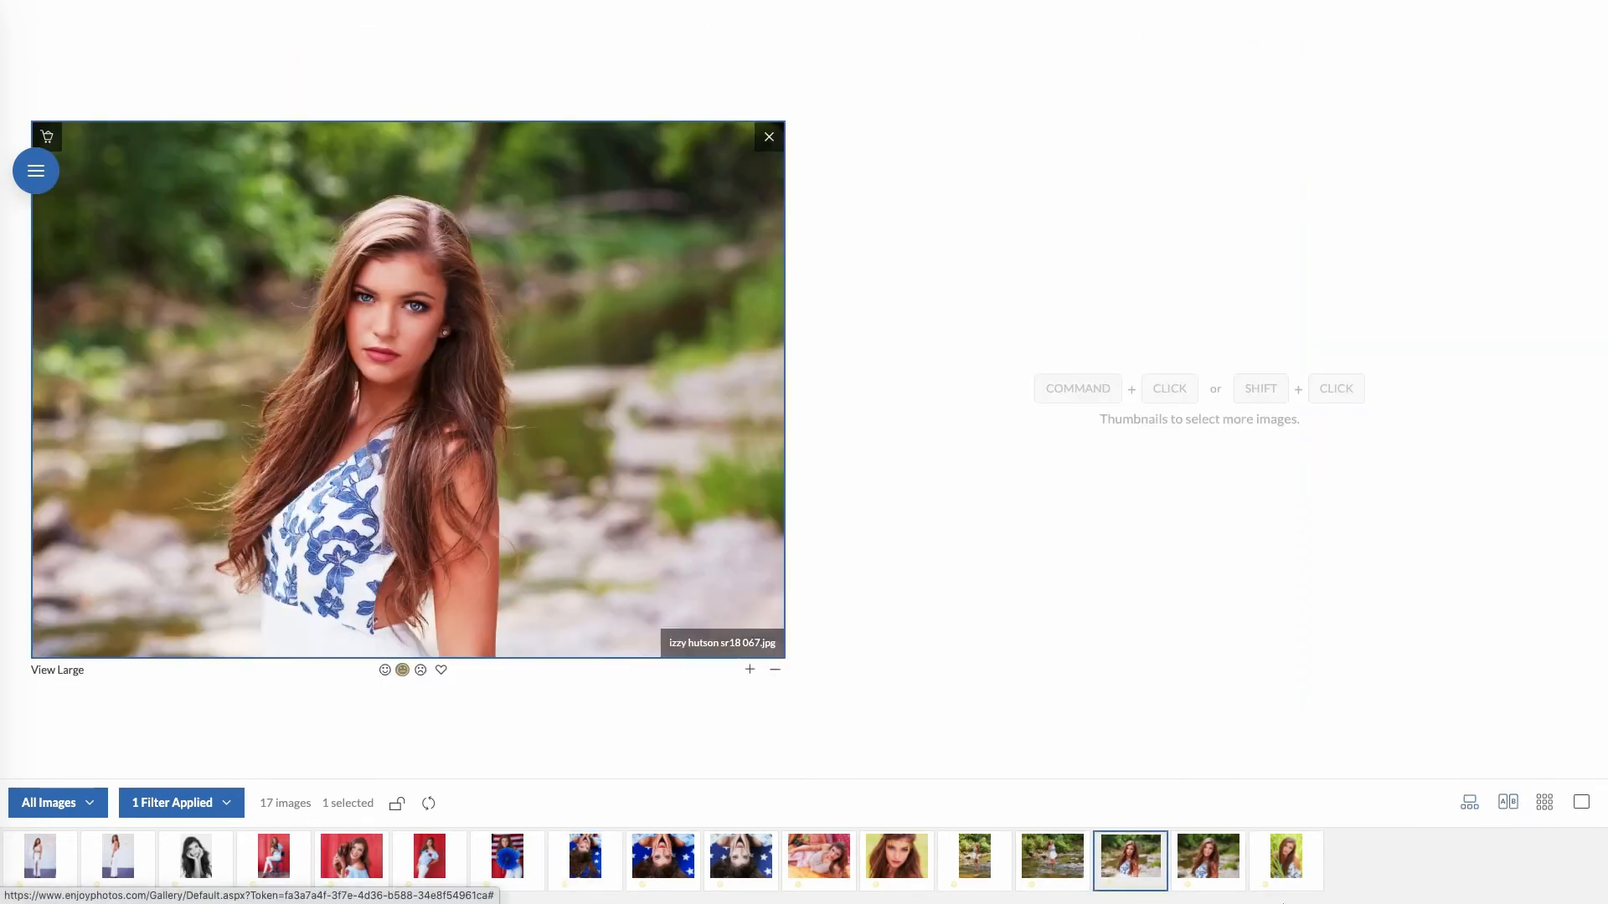
super+click(1208, 858)
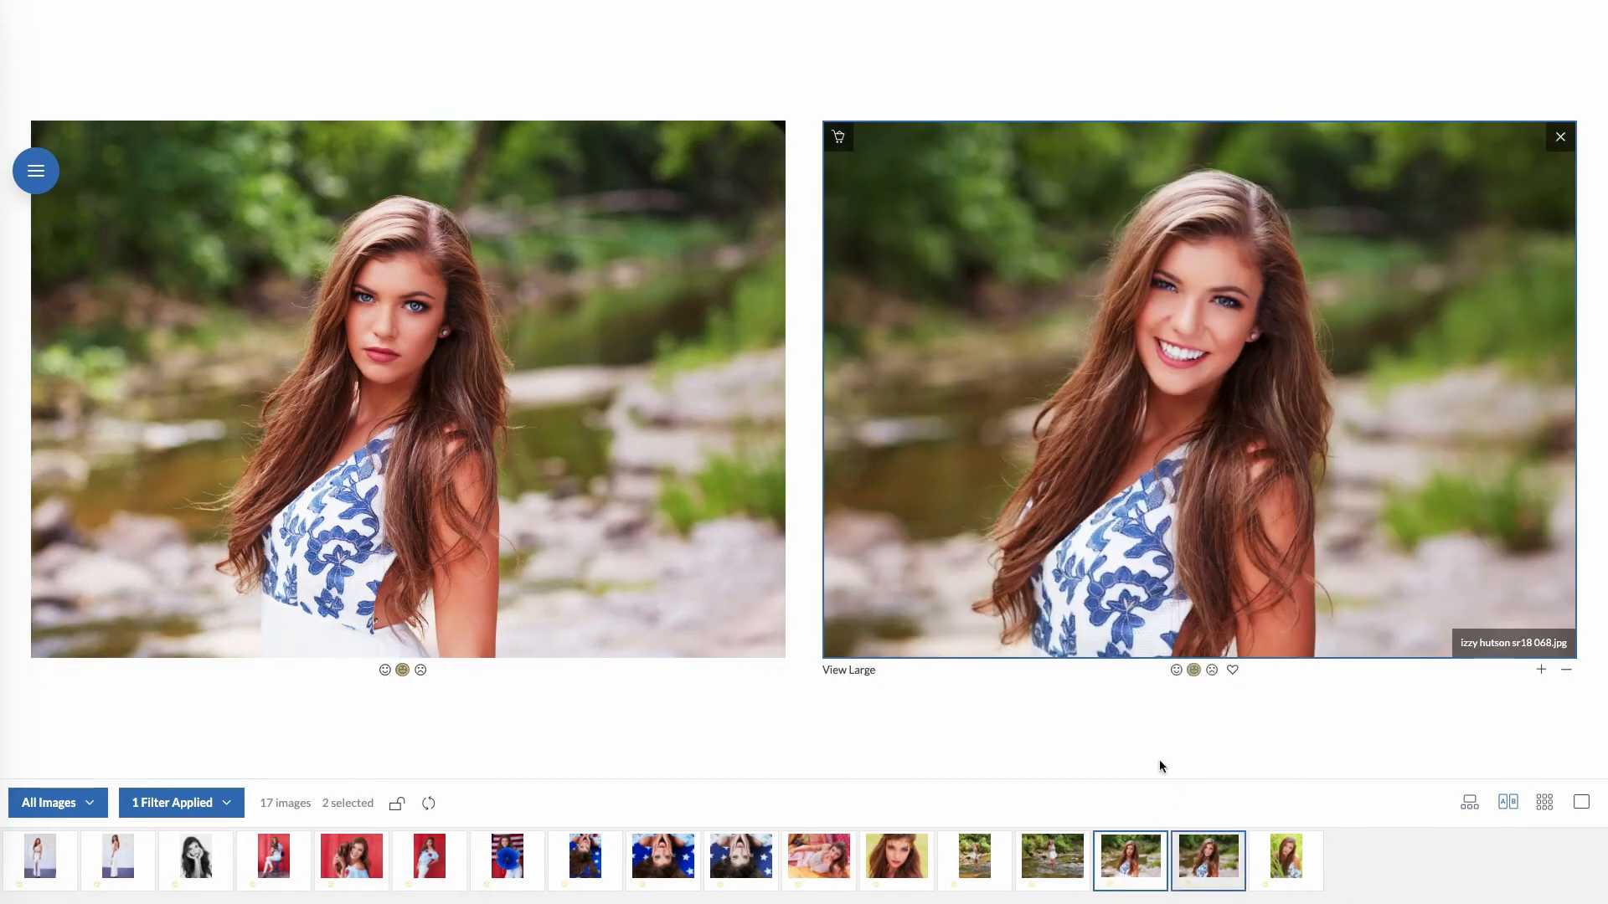
click(1177, 675)
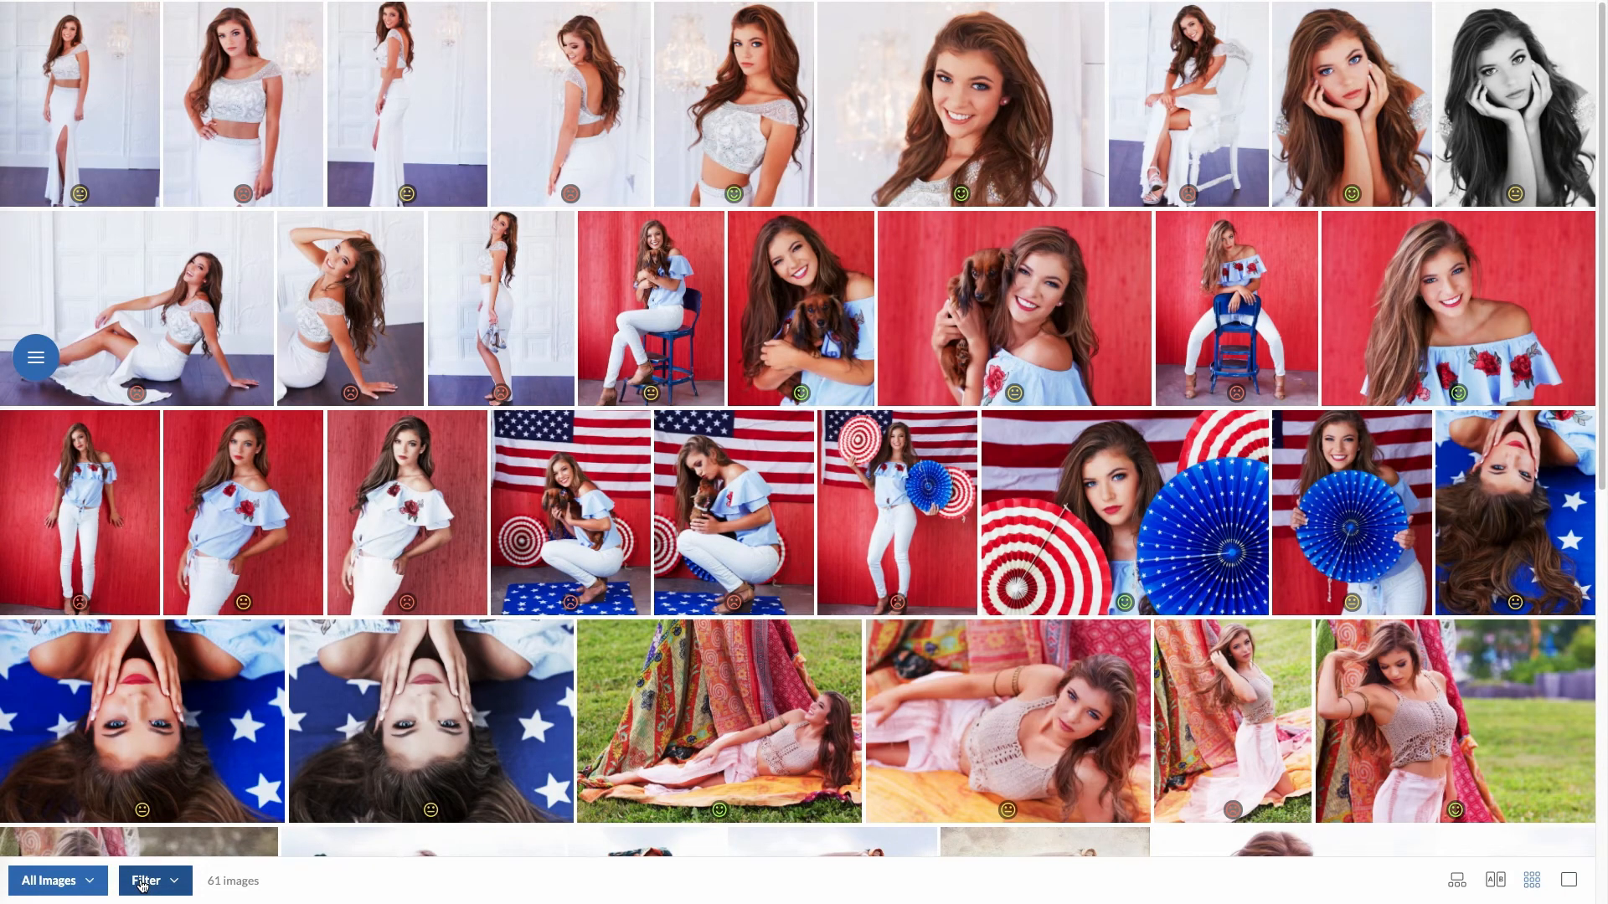
Filter the gallery by the Yes rating and page forward in large view to the hands-on-cheeks portrait 013
click(142, 885)
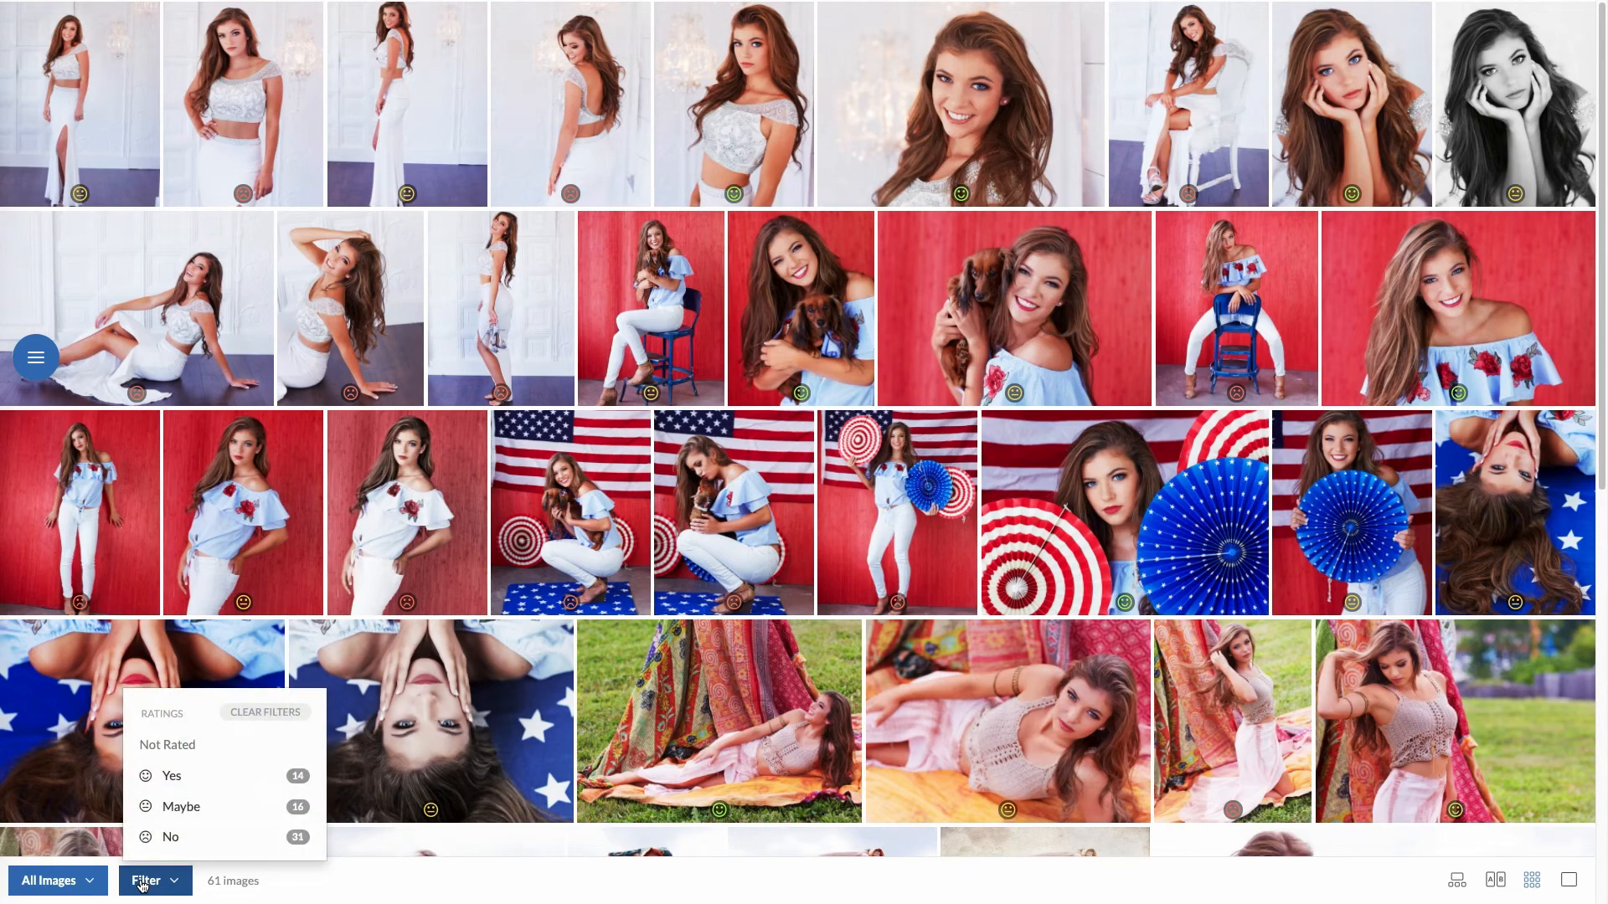
click(195, 789)
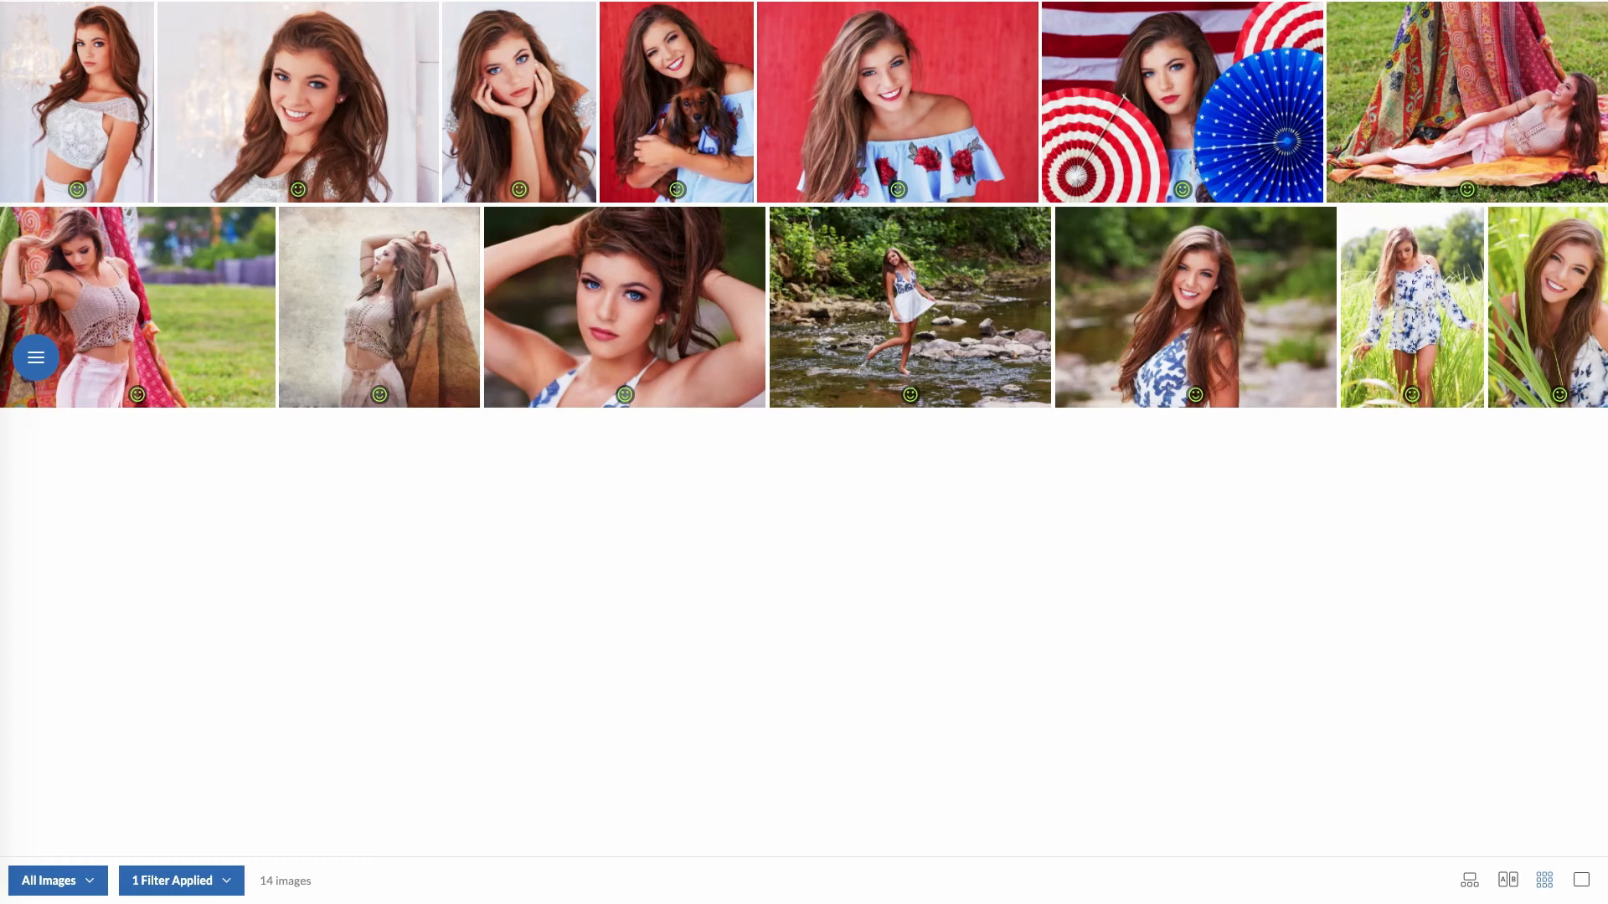
click(1581, 879)
click(1582, 455)
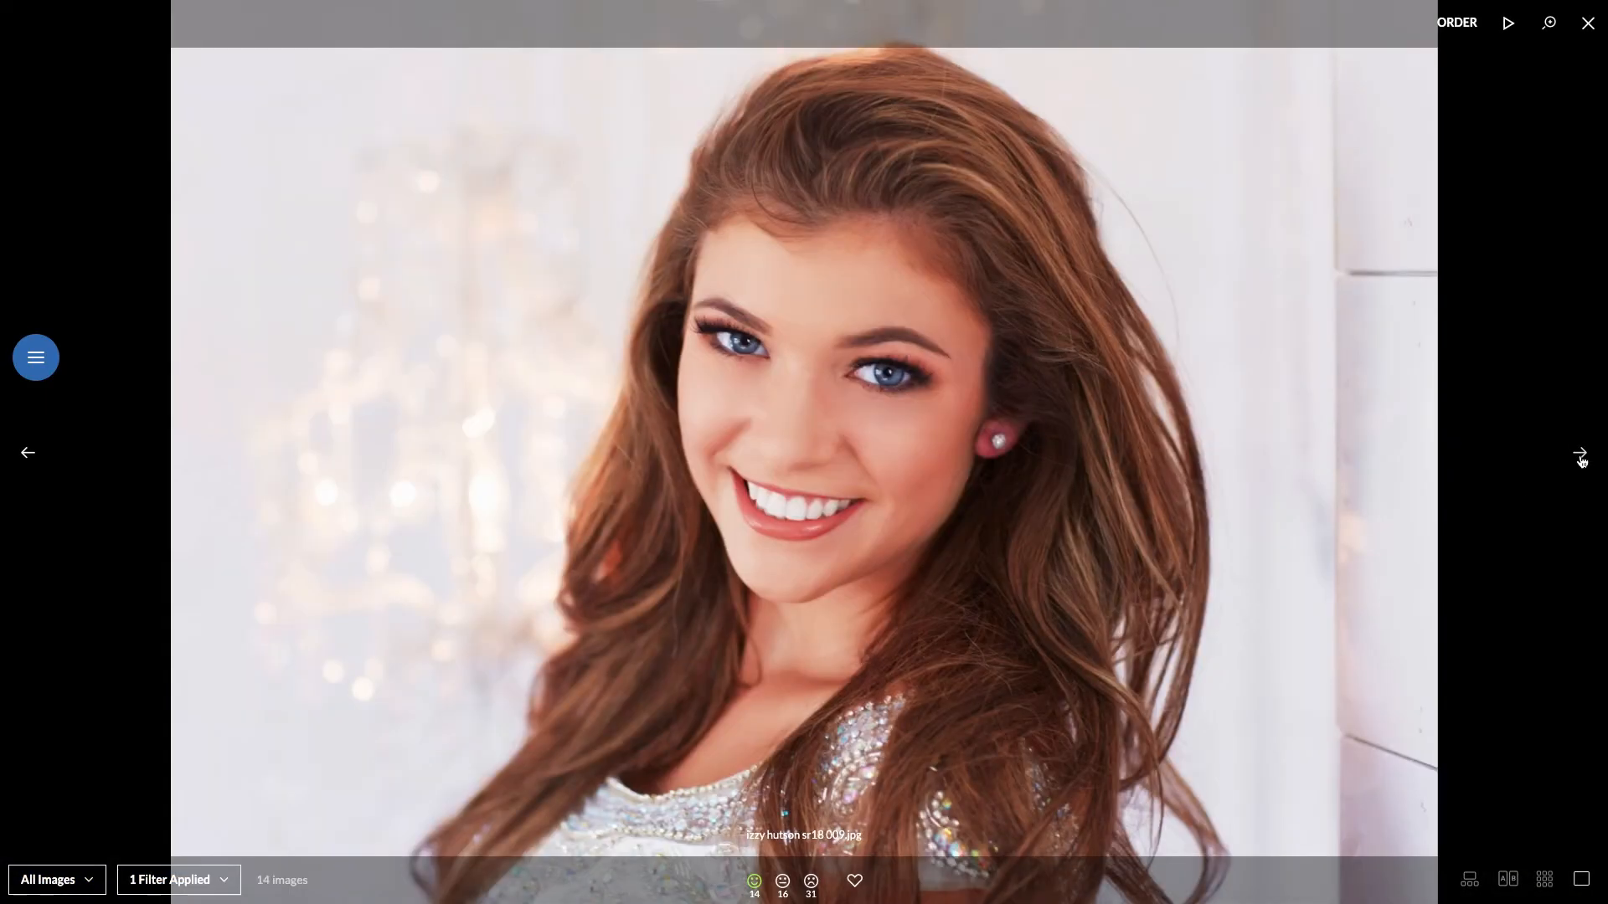
click(1582, 455)
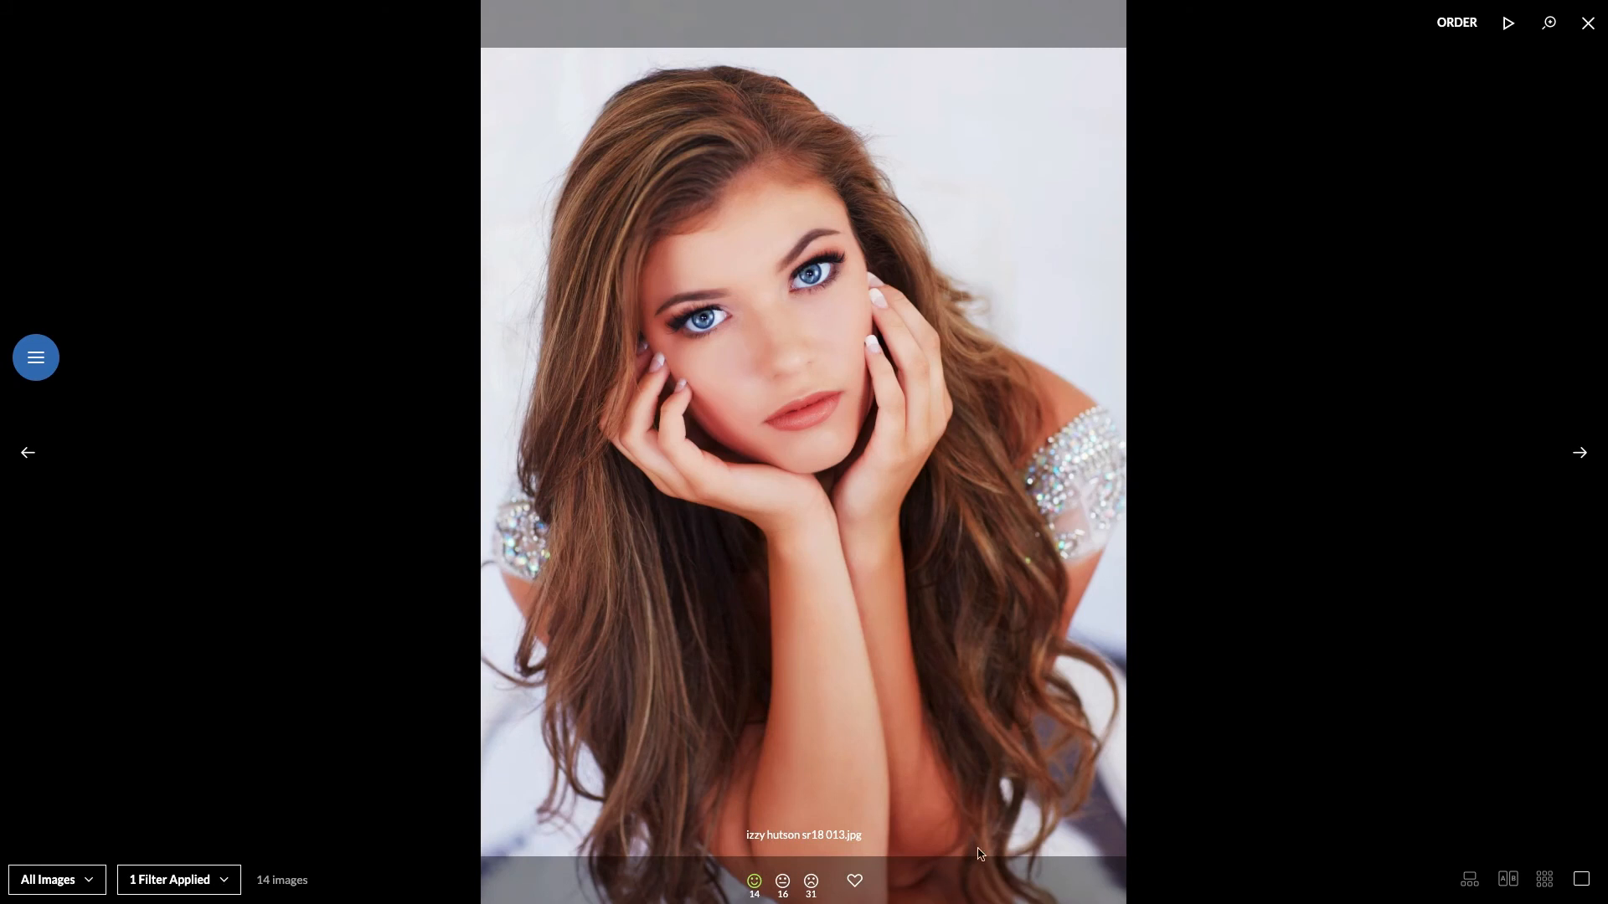
Add portrait 013 to the Gift Prints favorites folder, and page forward past the puppy portrait
click(857, 883)
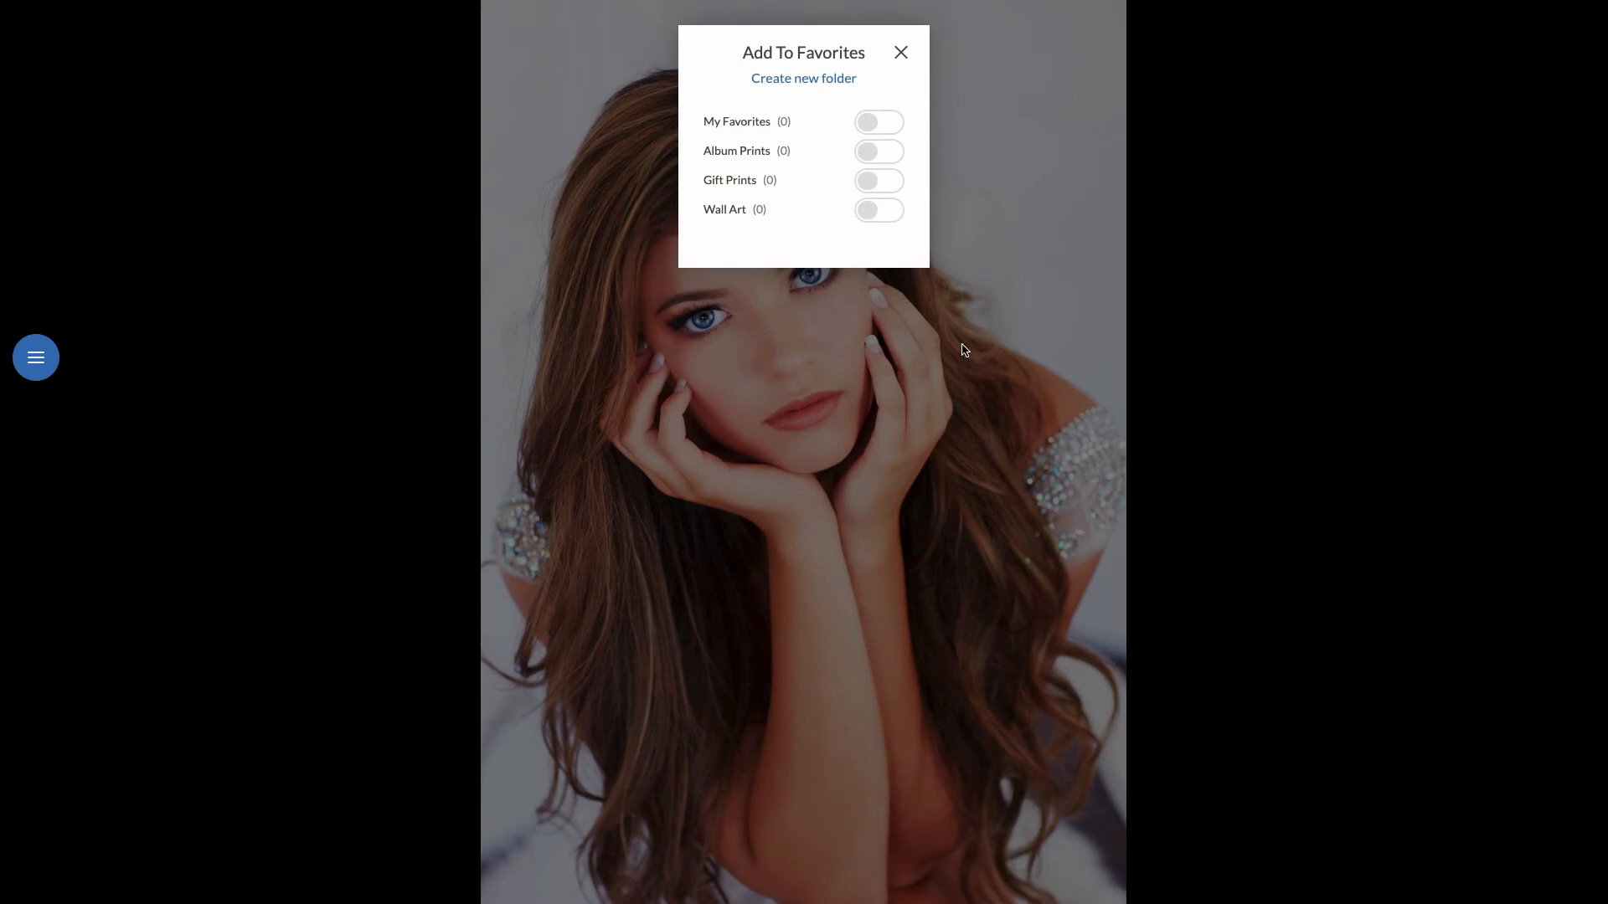
click(869, 181)
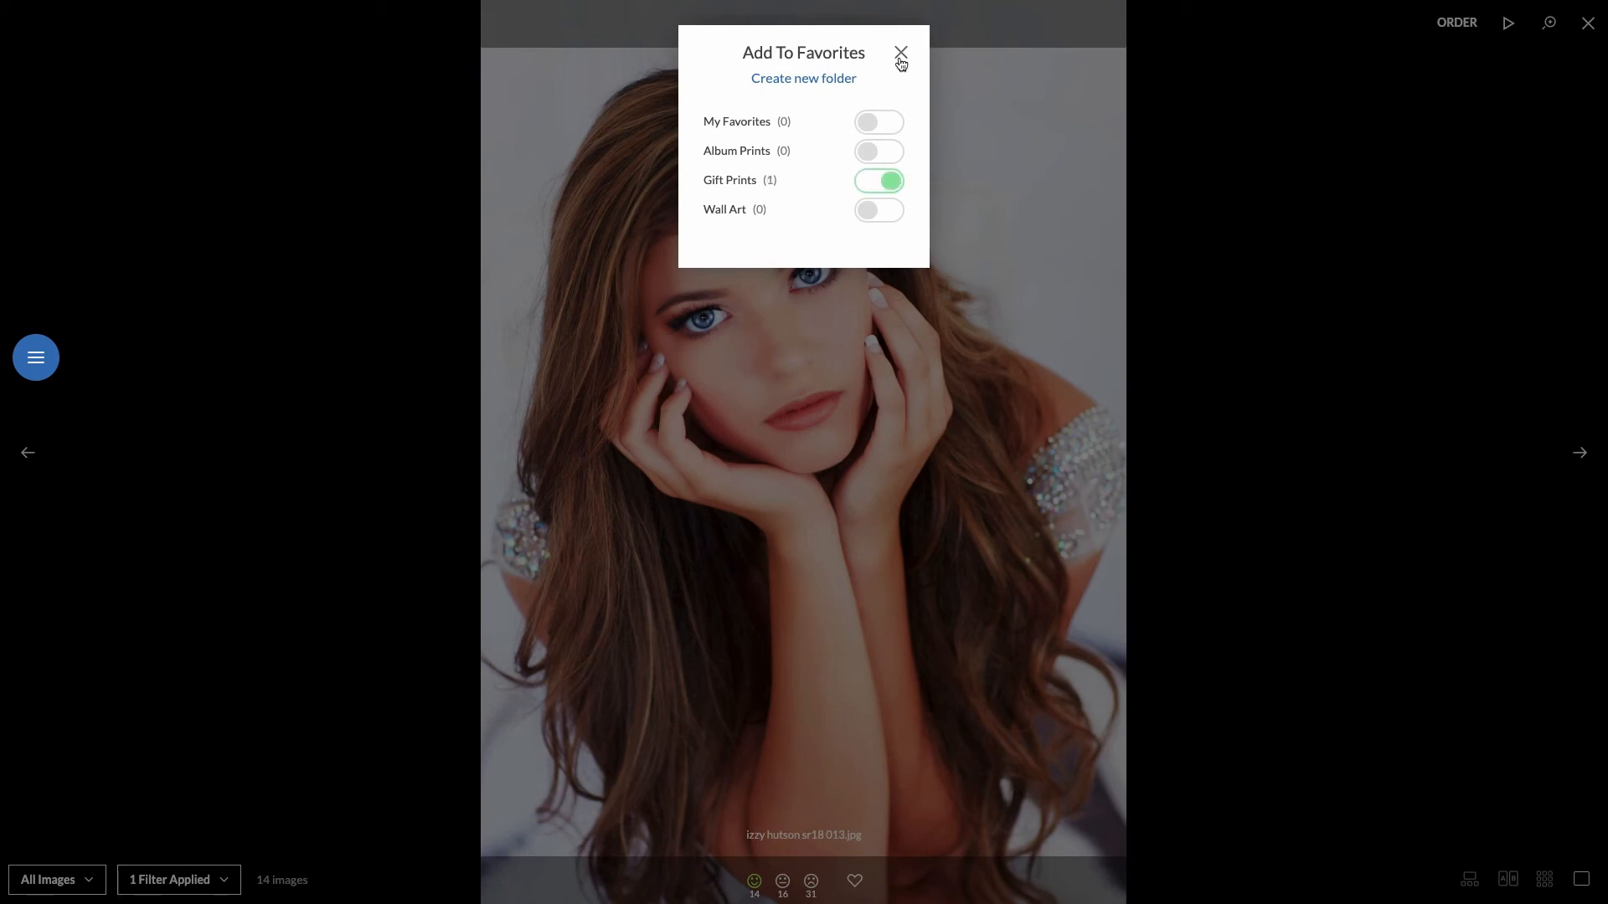
click(900, 52)
click(1579, 454)
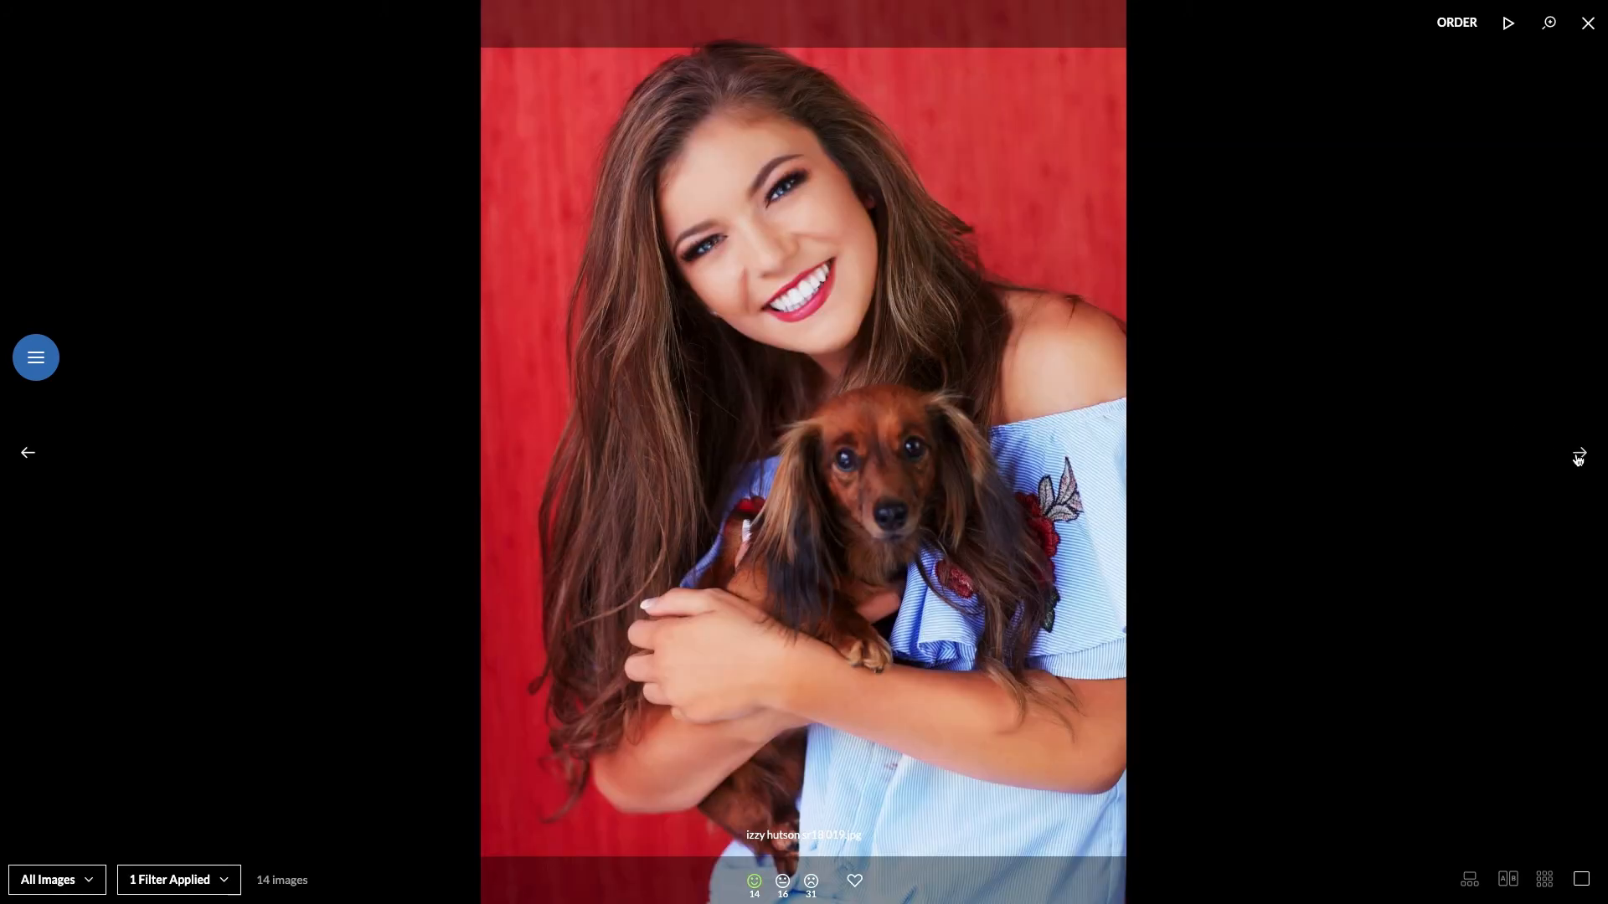
click(1578, 454)
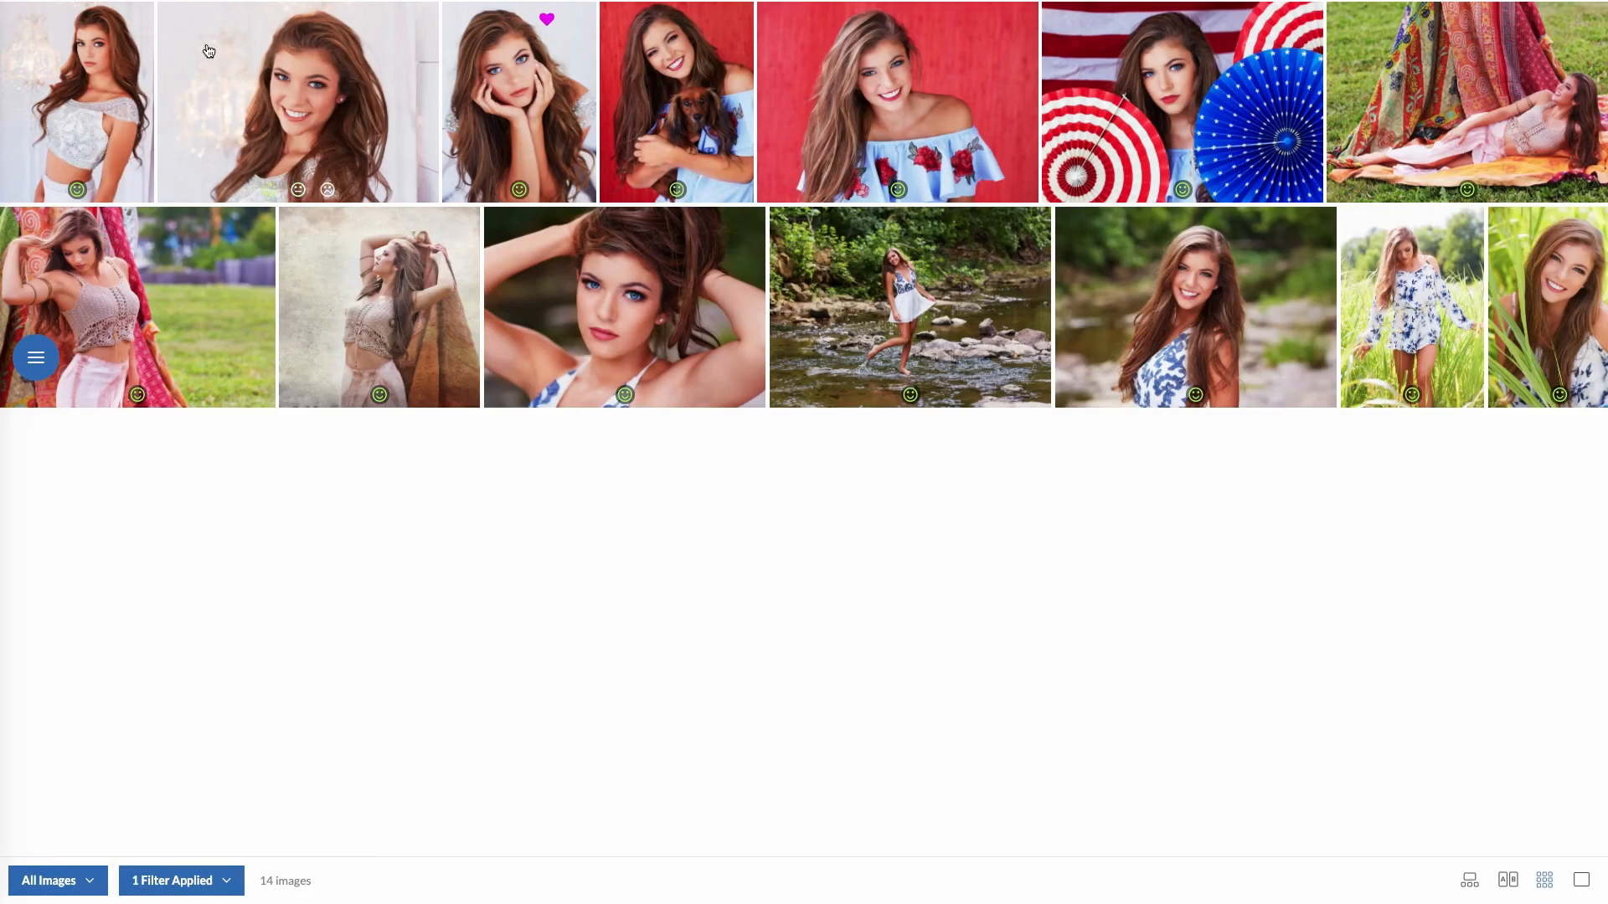
Select the smiling close-up 009 and river photos 065 and 068, and add all three to favorites together
click(184, 24)
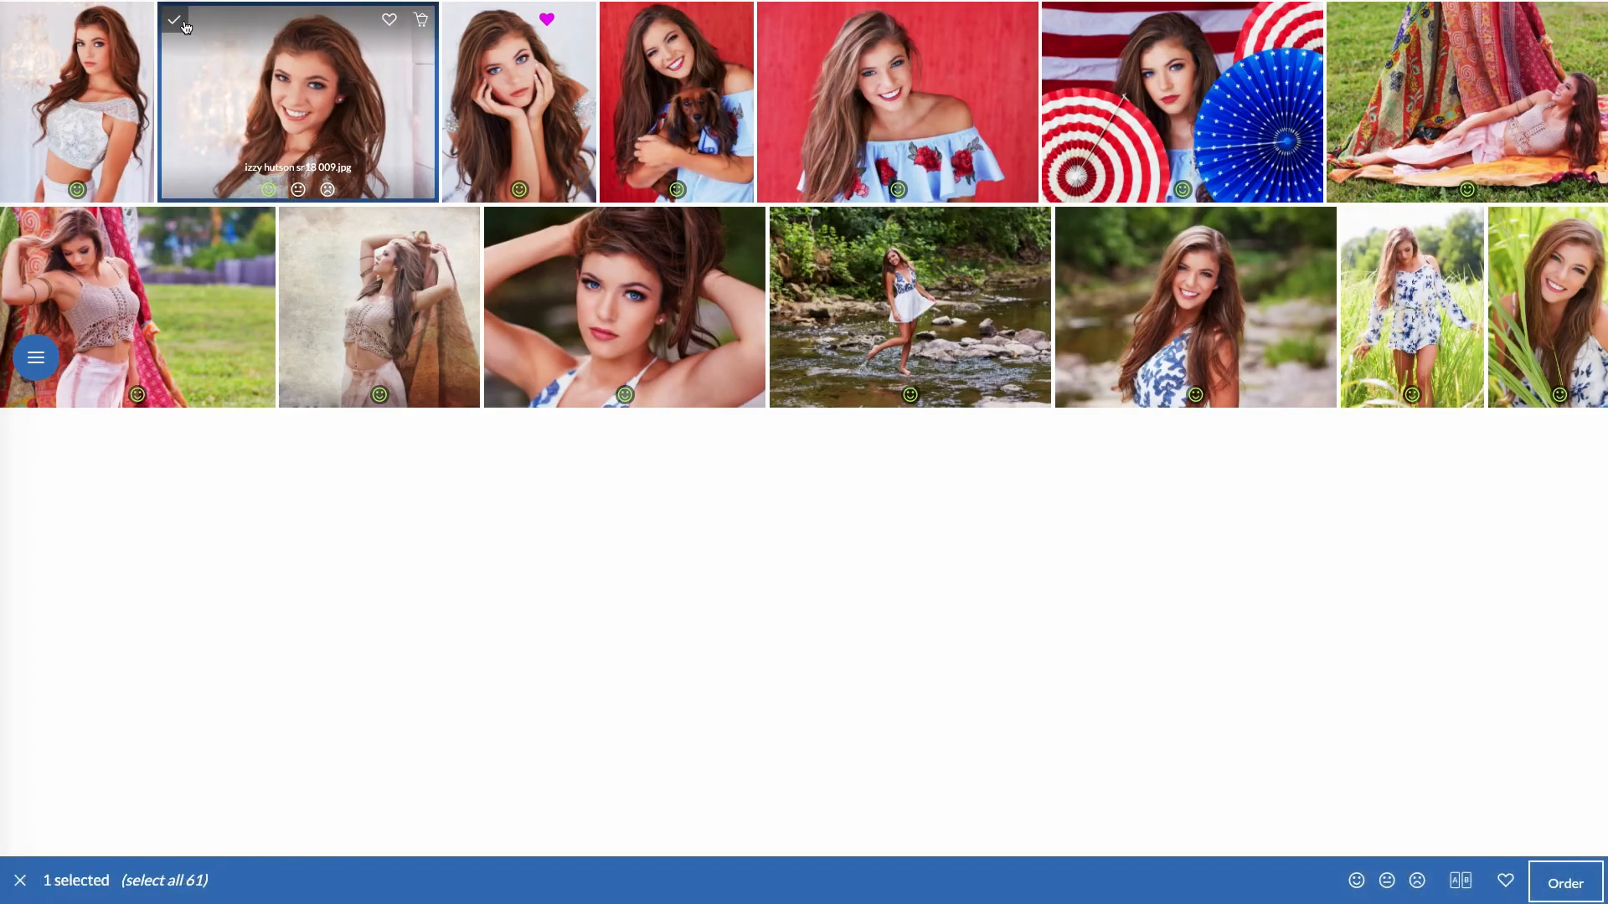
click(787, 225)
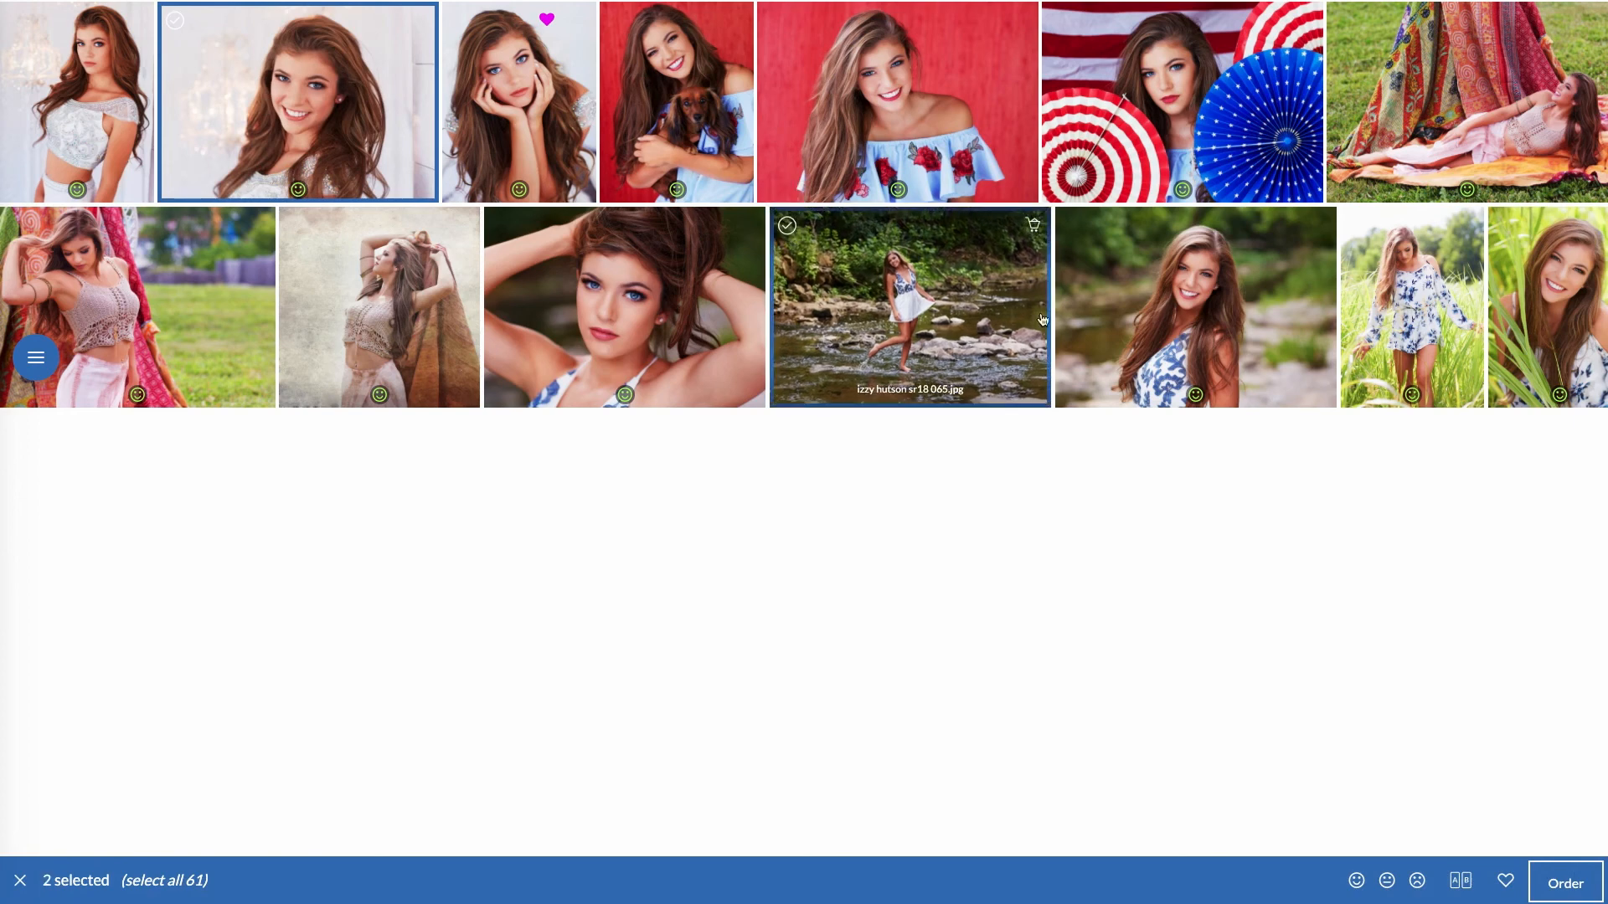
click(1073, 225)
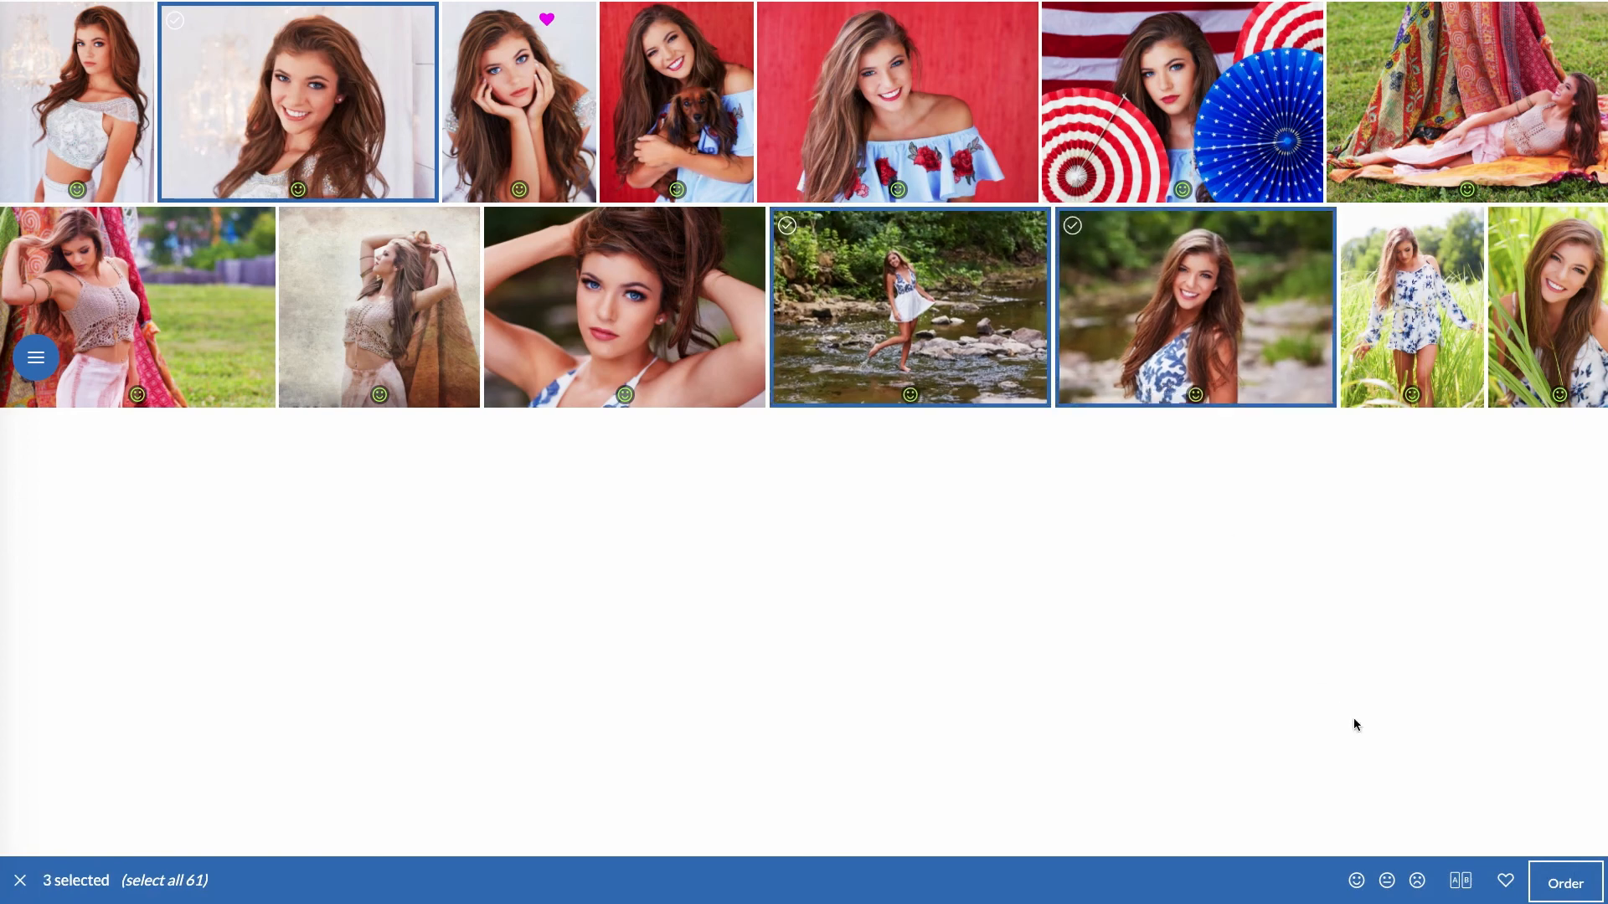
click(1505, 883)
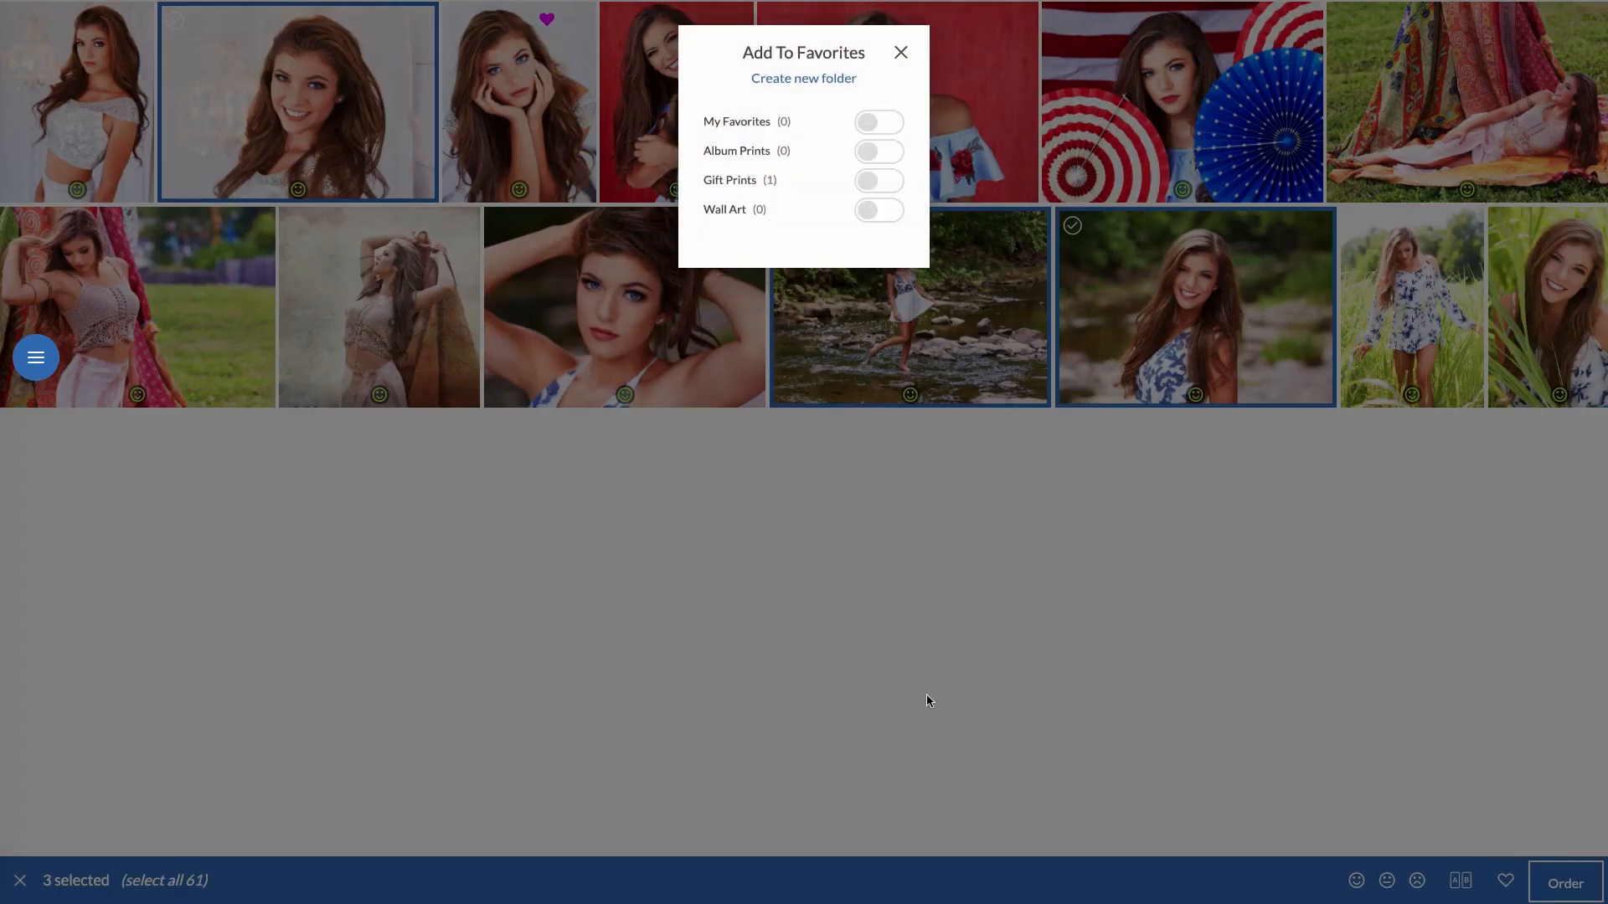
click(969, 519)
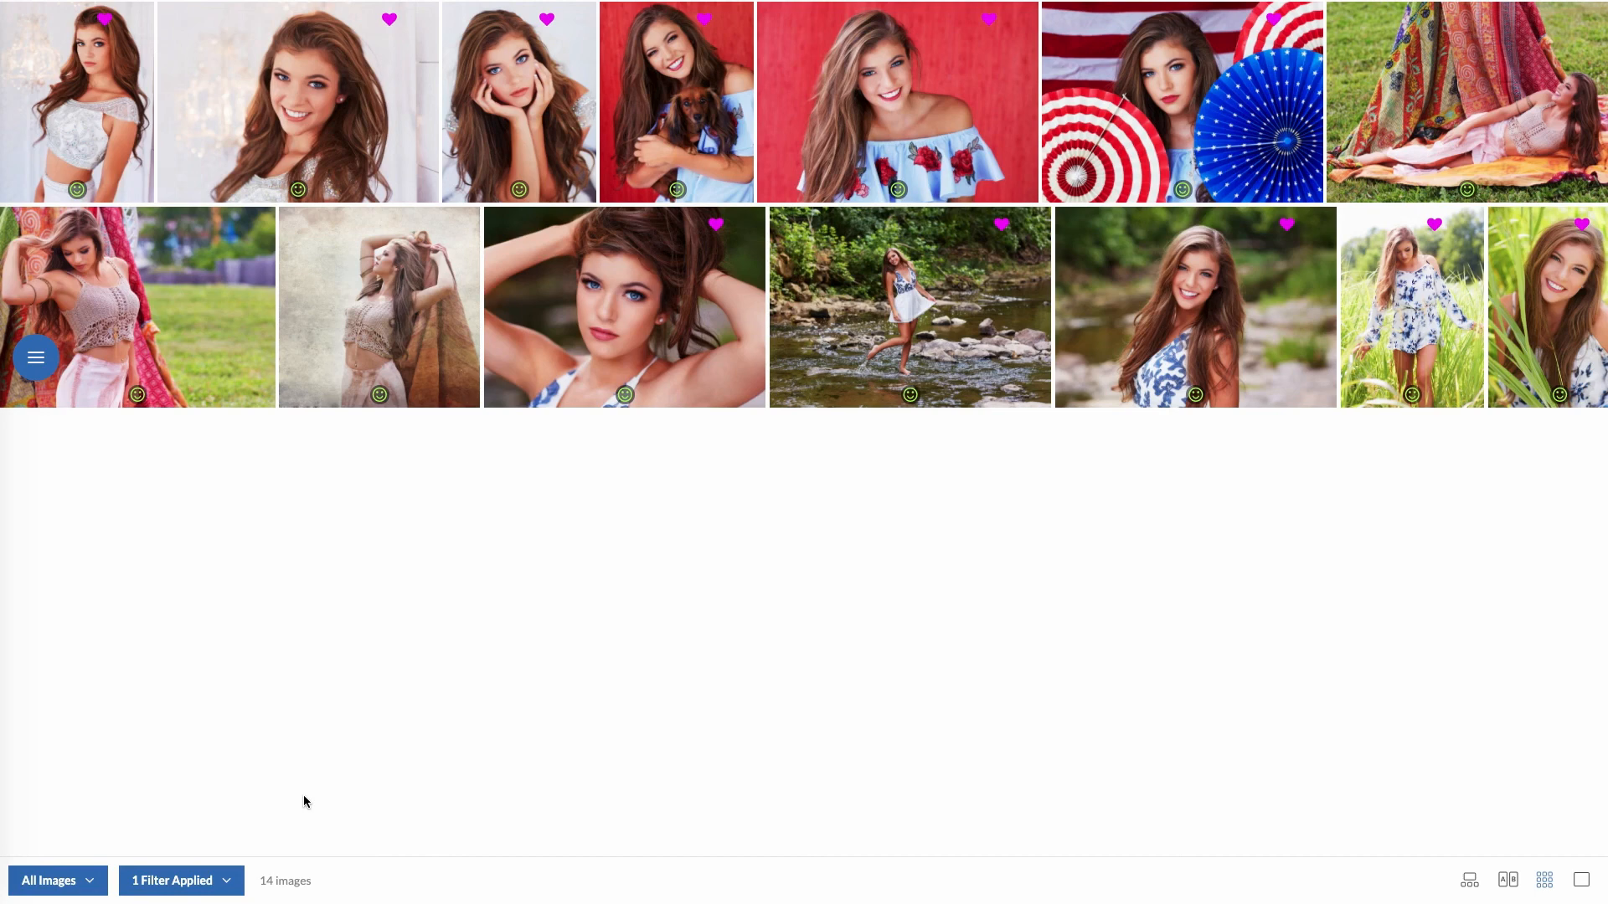
Add the Maybe rating to the active Yes filter and open the list of gallery categories and favorites folders
click(174, 882)
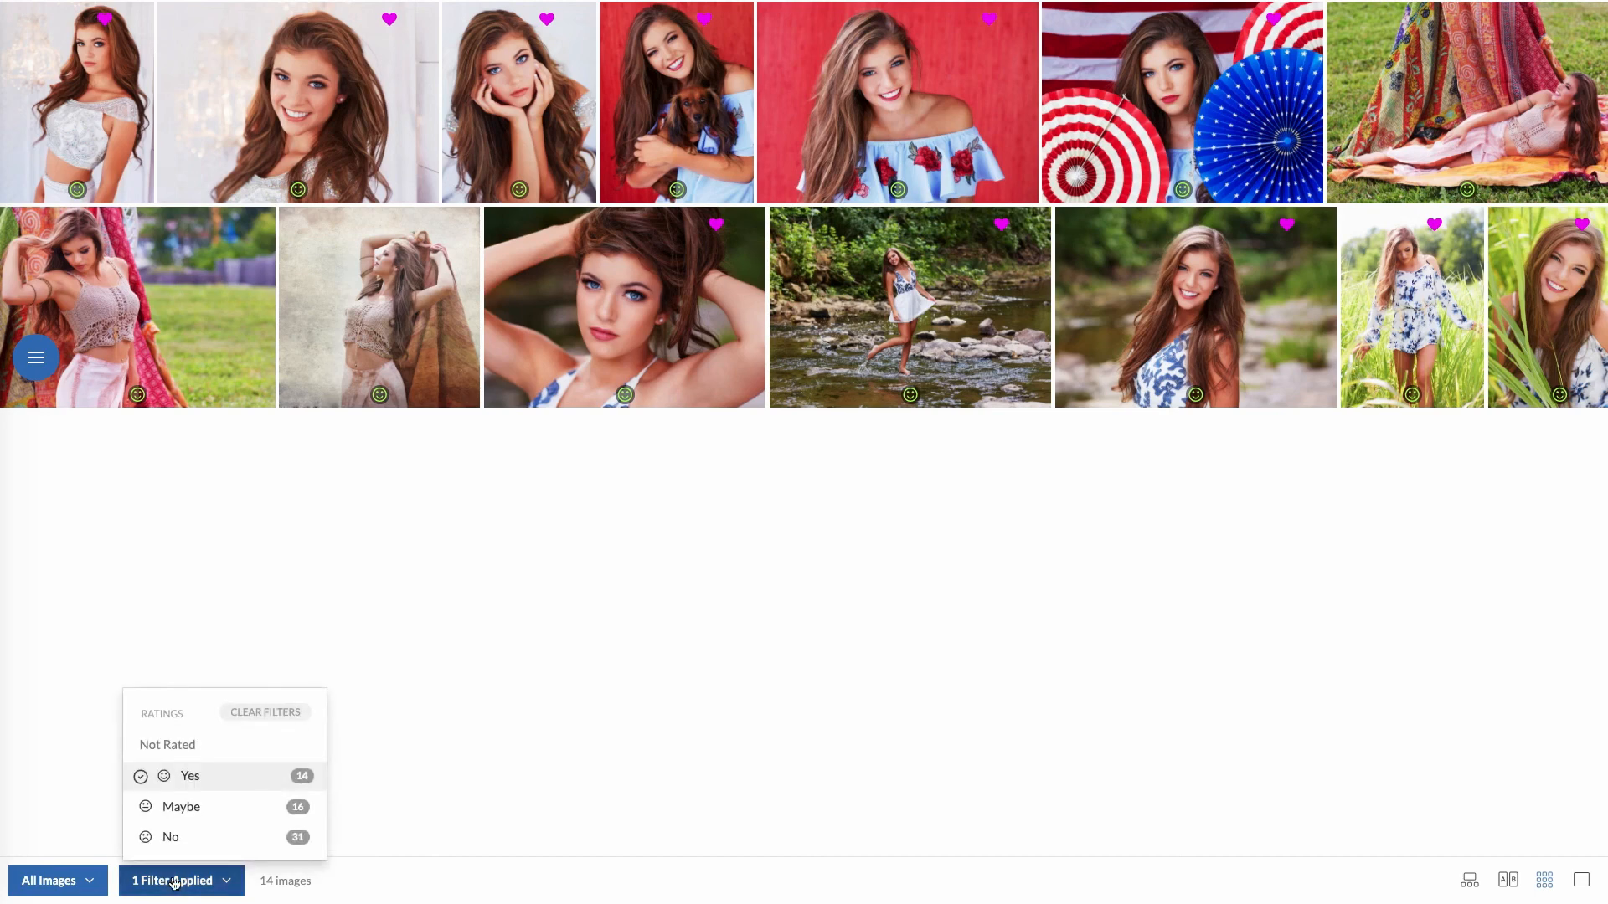
click(199, 807)
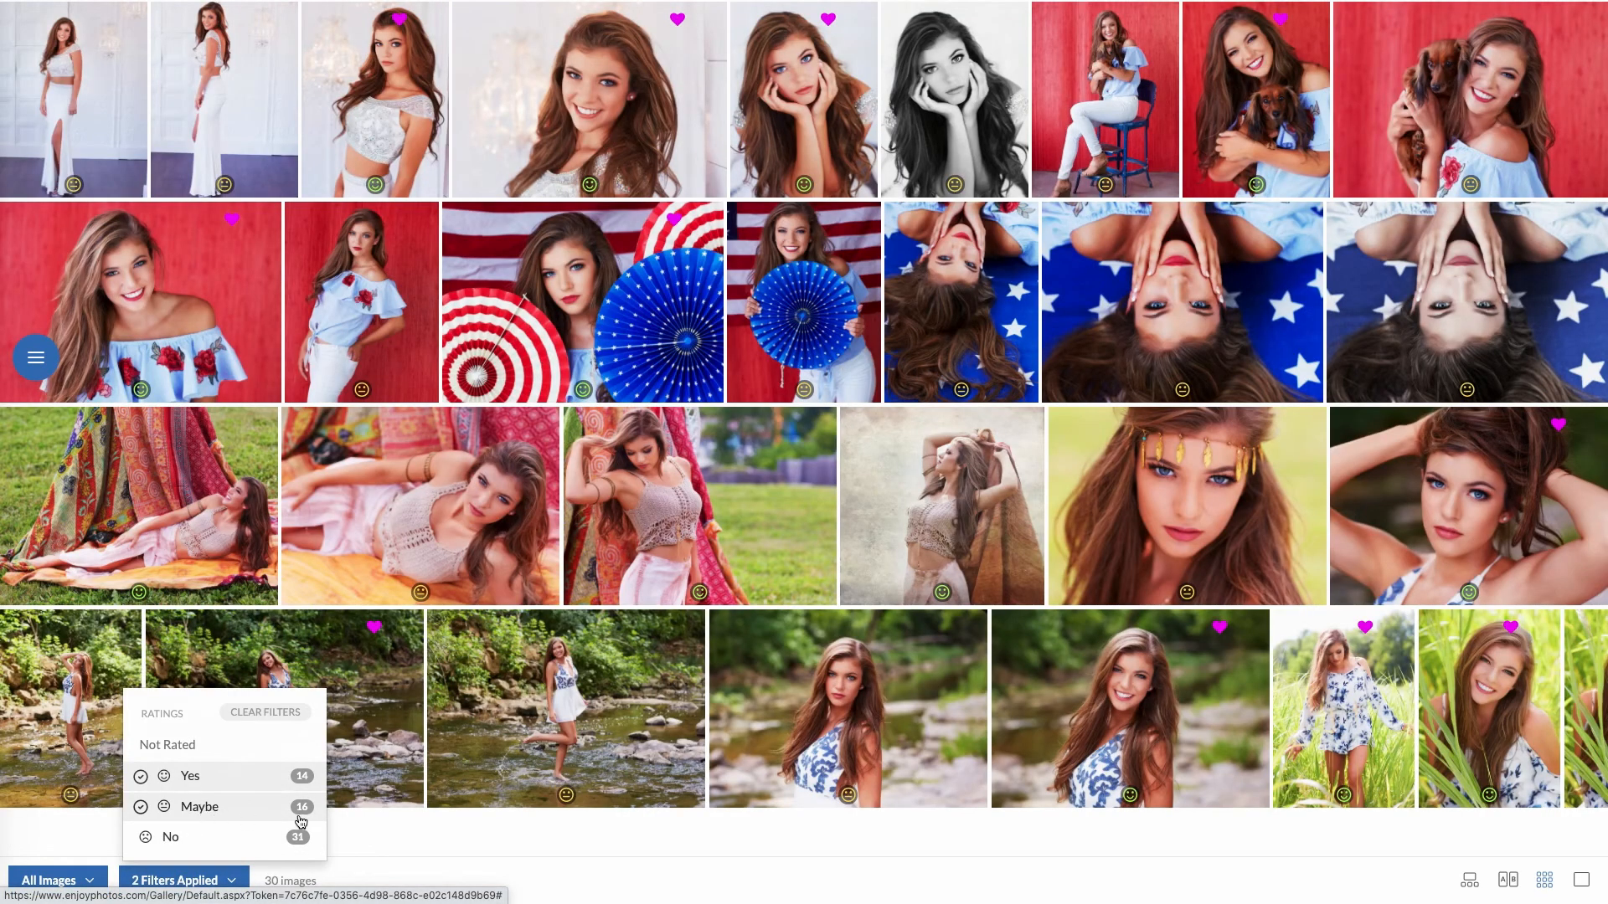
click(371, 840)
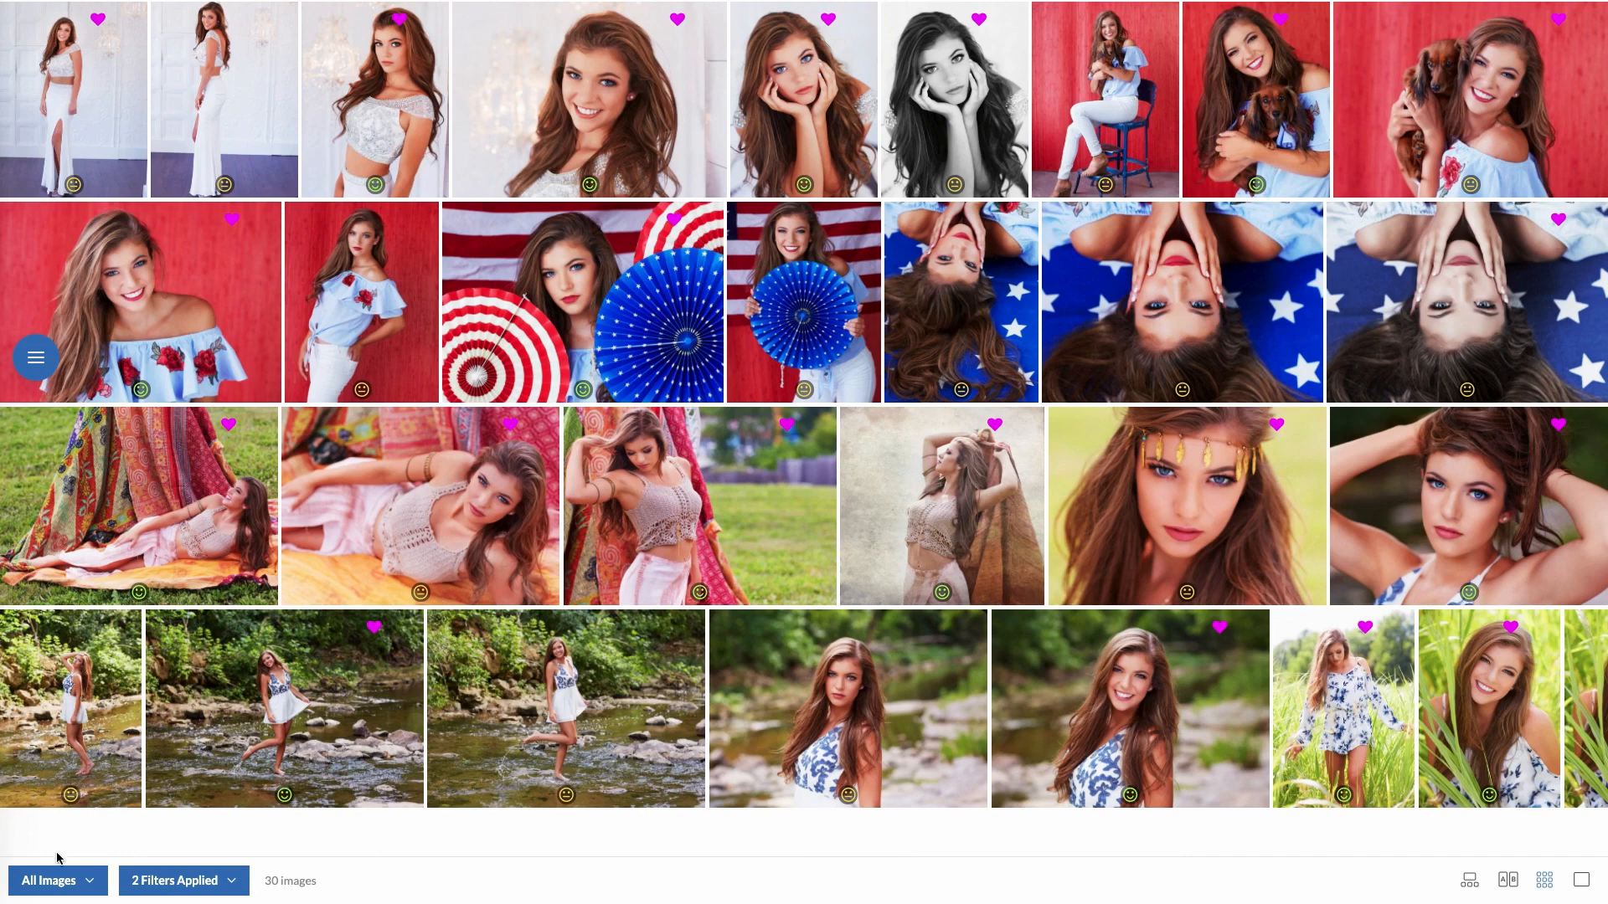
click(57, 887)
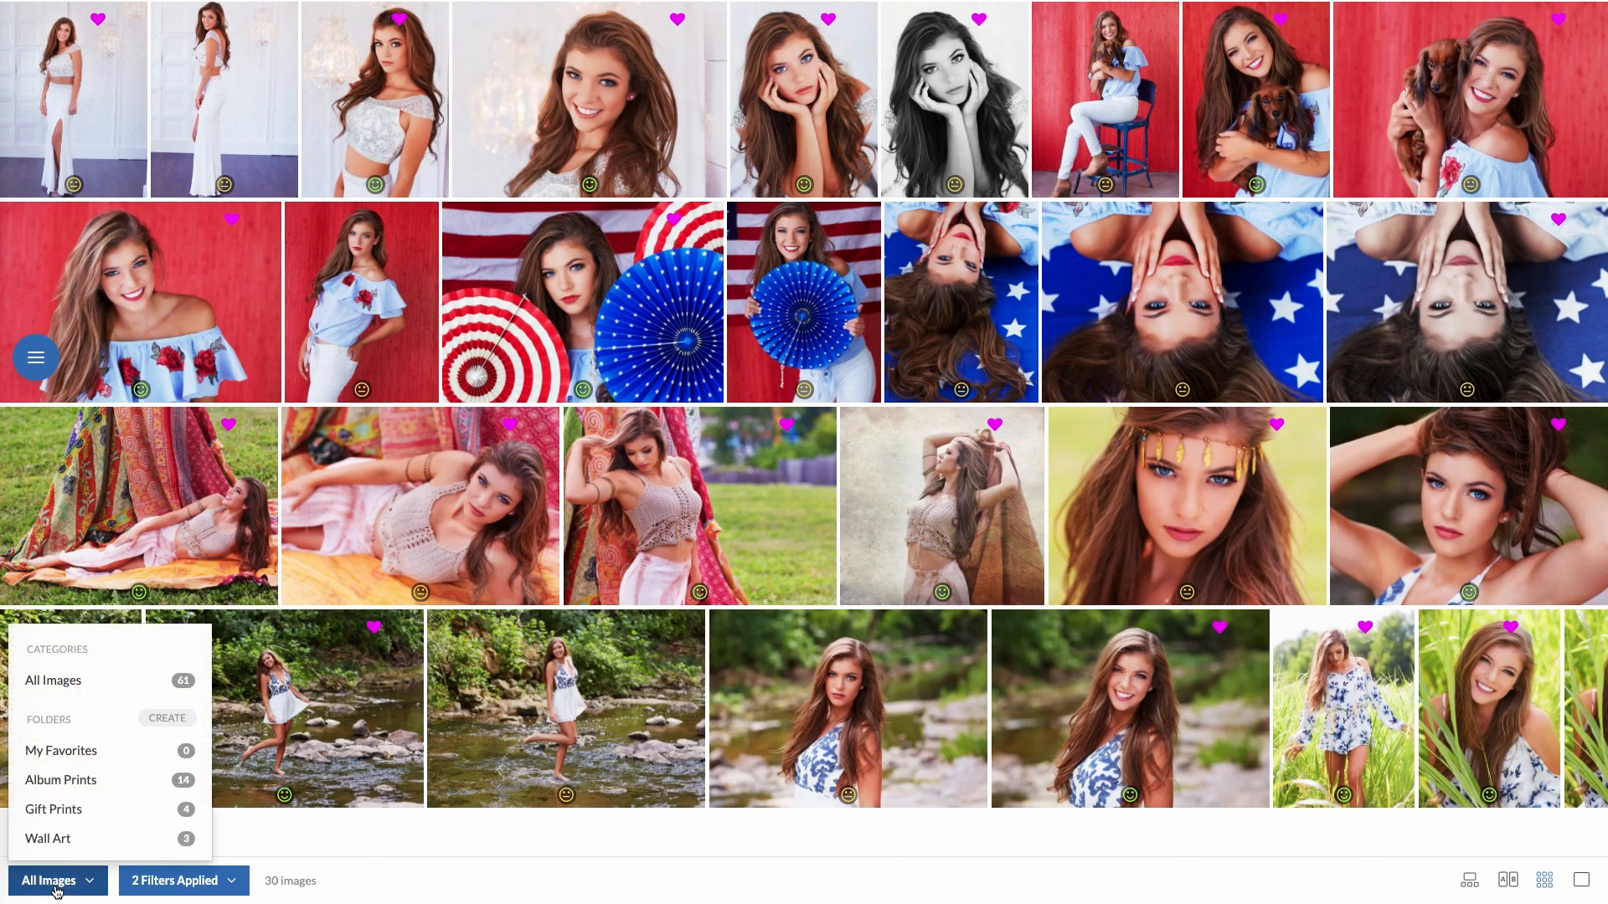